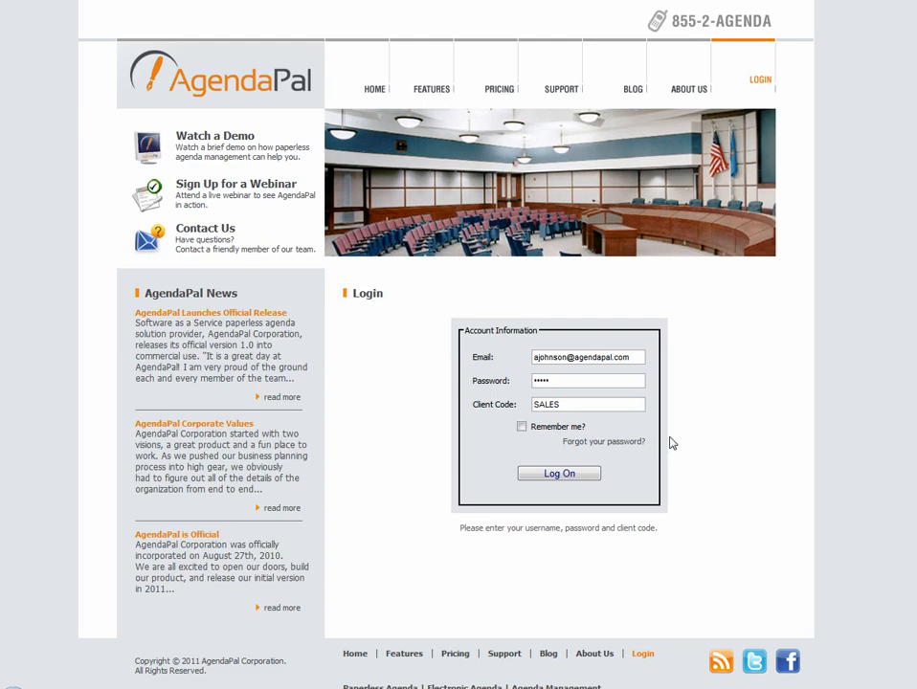
Sign in to the AgendaPal account from the login page
click(575, 477)
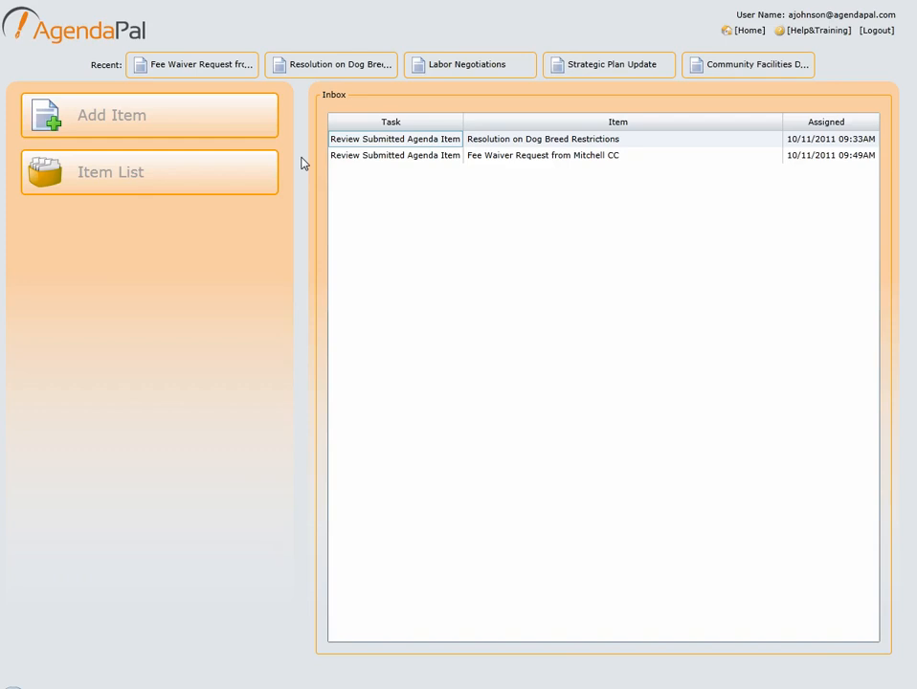
Create a new agenda item named '10-19-2011 Ten Year Plan to Eliminate Homelessness'
click(193, 123)
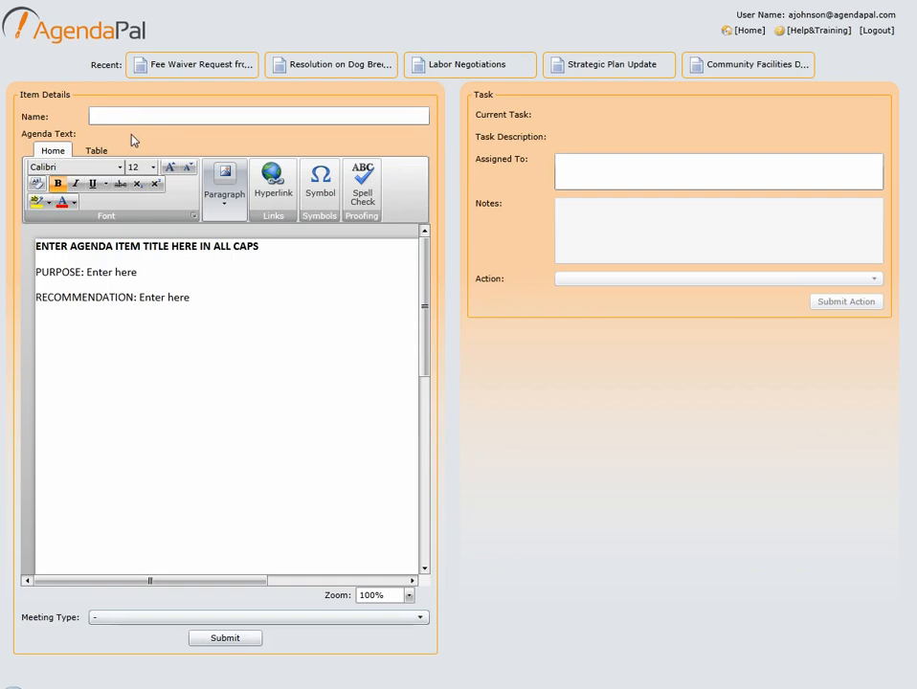
click(107, 114)
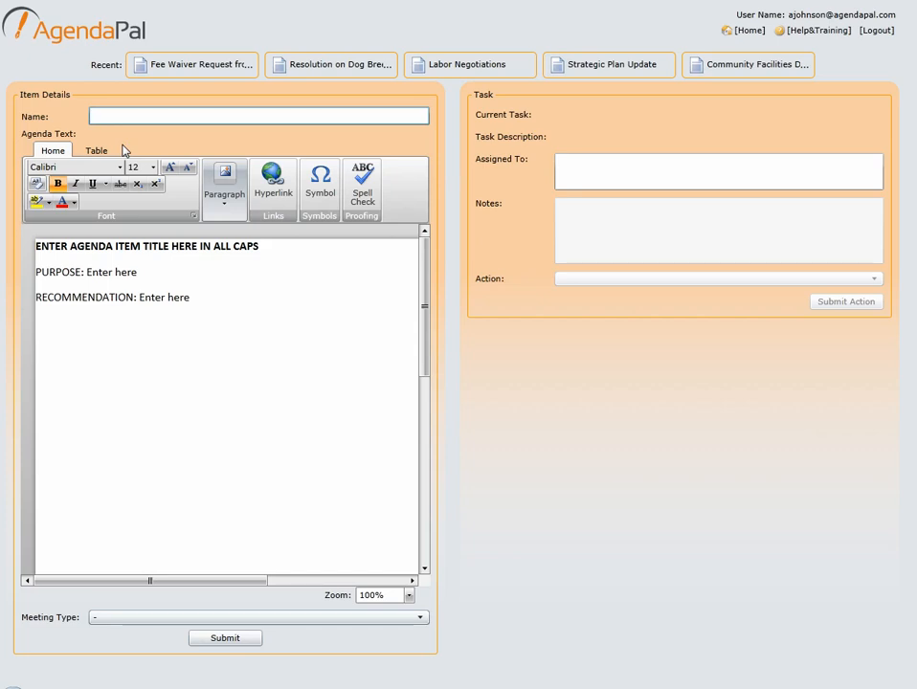
text(10-19-2011)
text(Ten Year Plan to Eliminate Homelessness)
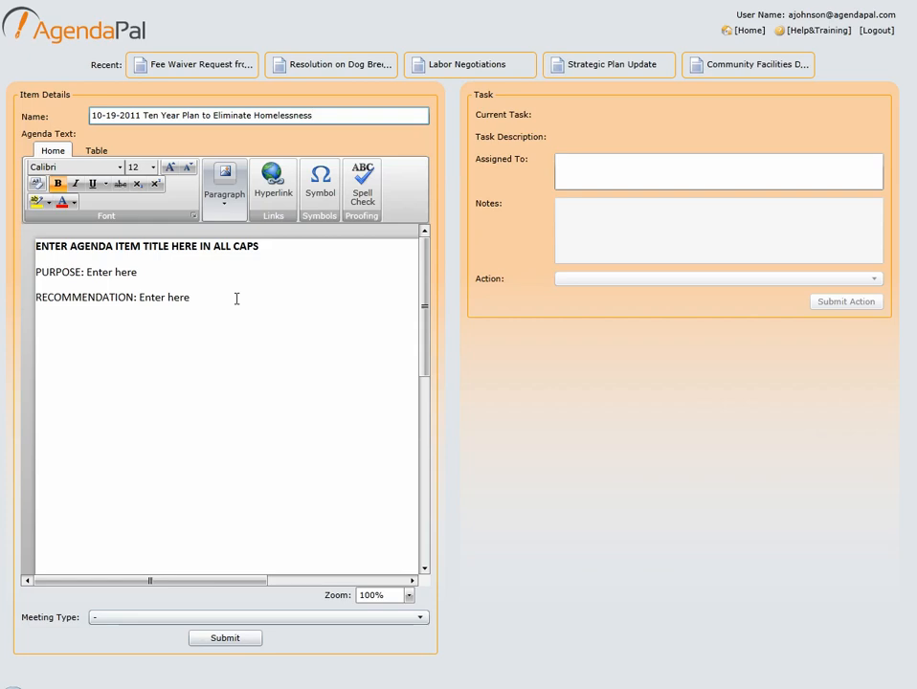
Replace the placeholder title and PURPOSE text with the Resolution 11-XX title and purpose paragraph
drag(259, 246, 23, 252)
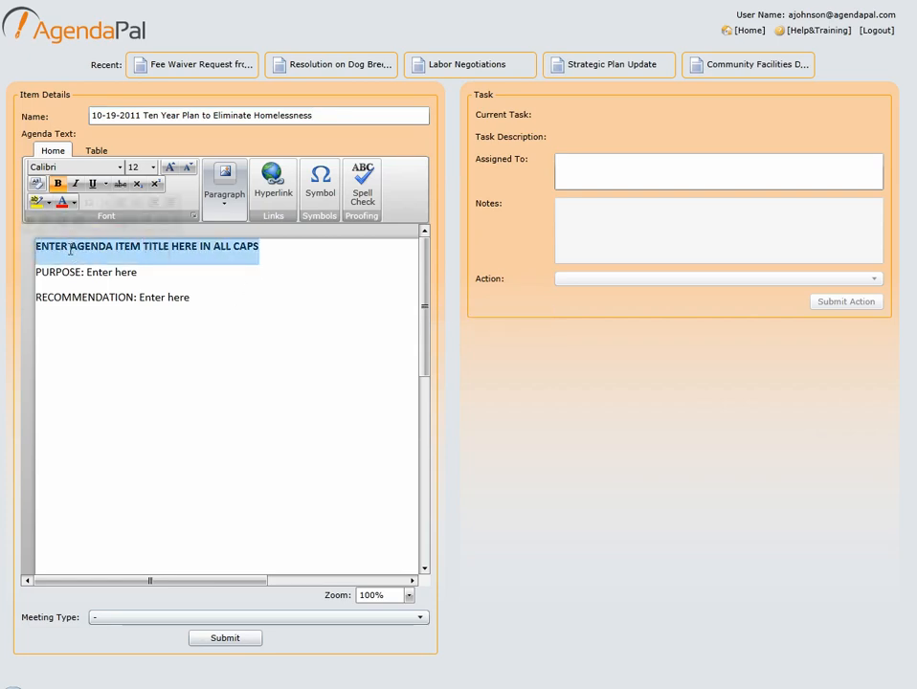
text(RESOLUTION 11-XX ADOPTING A TEN YEAR PLAN TO ELIMINATE HOMELESSNESS WITHIN CITY LIMITS)
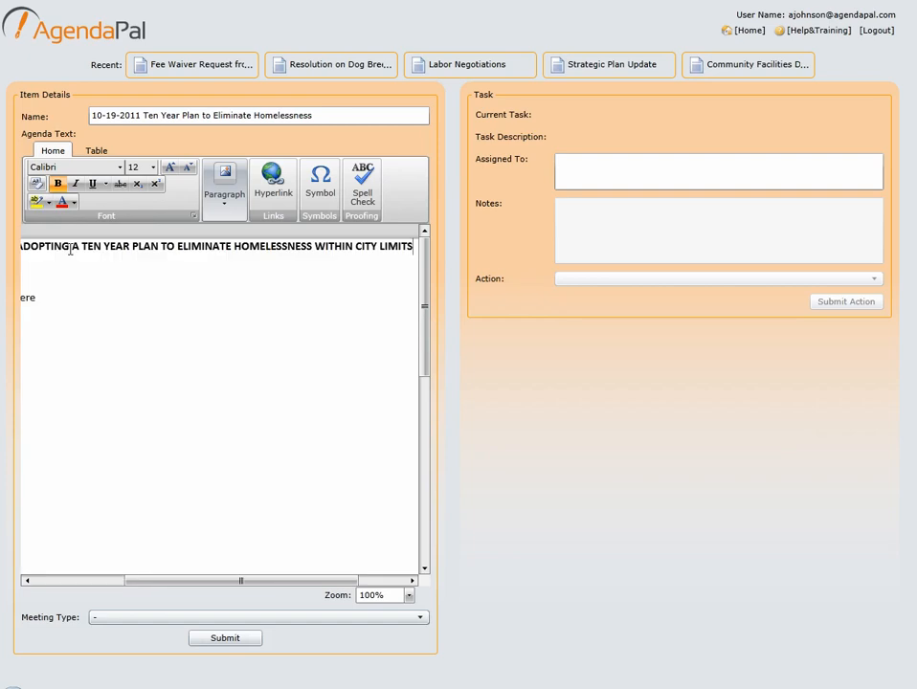
key(Down)
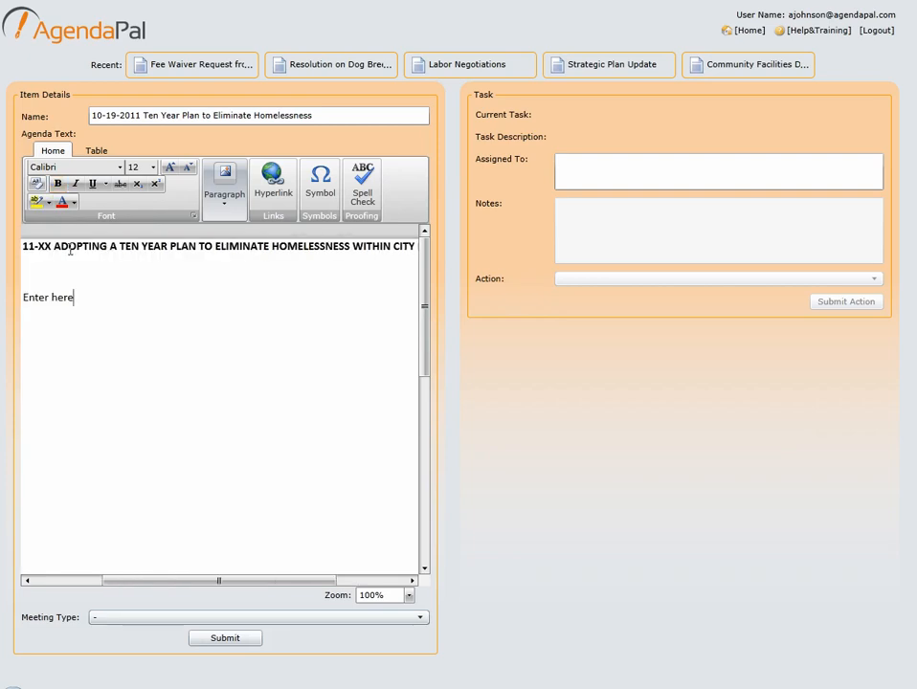
key(Home)
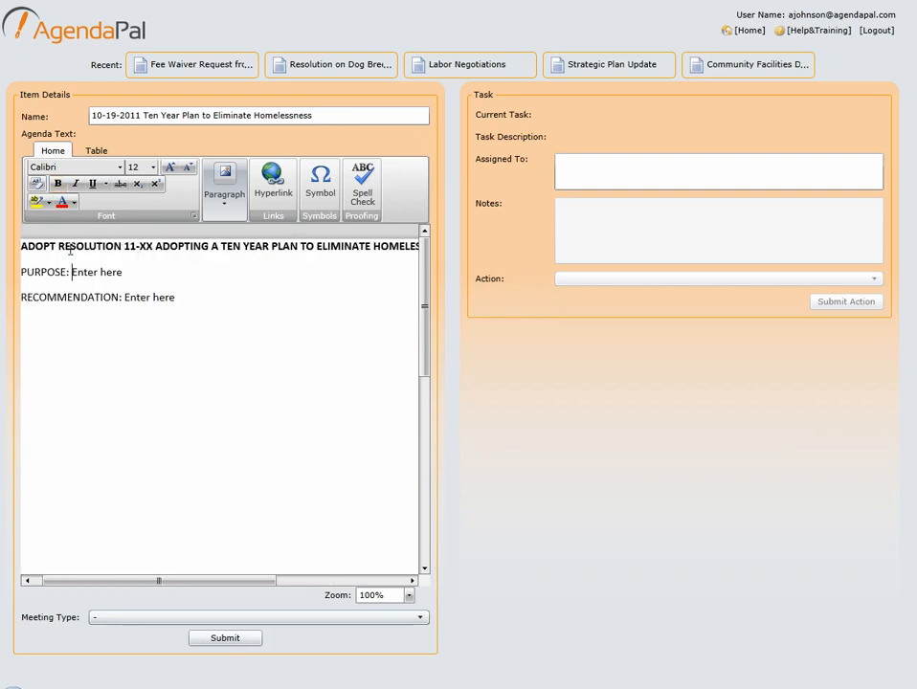
key(End)
key(ctrl+shift+Left)
key(ctrl+shift+Left)
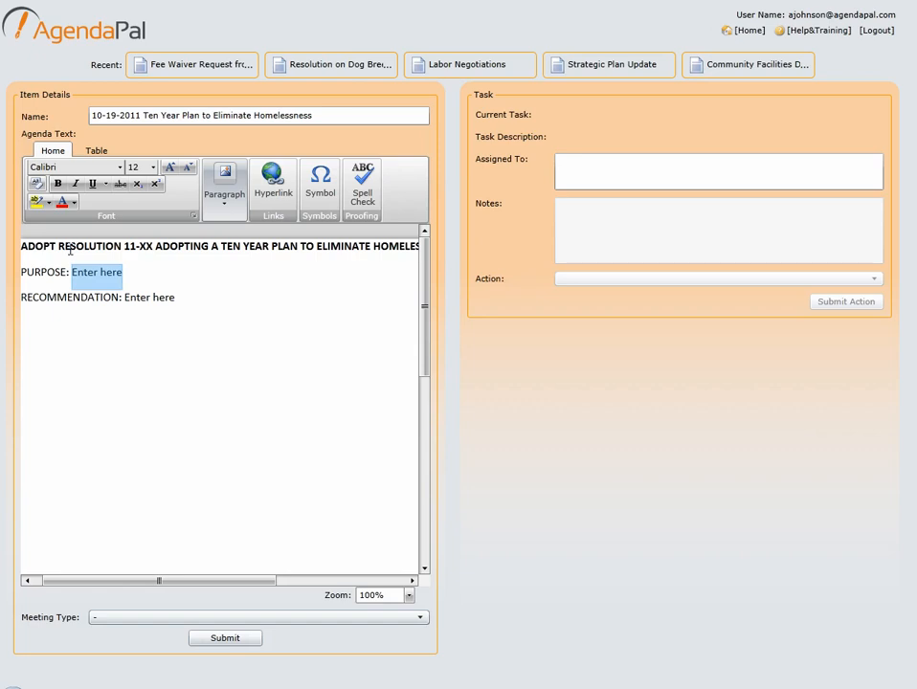
key(ctrl+v)
Replace the RECOMMENDATION placeholder with the recommendation to approve Resolution 11-XX
key(Down)
key(ctrl+Left)
key(ctrl+Left)
key(shift+Right)
key(shift+Right)
key(shift+Right)
key(shift+Right)
key(shift+Right)
key(shift+Right)
key(shift+Right)
key(shift+Right)
key(shift+Right)
key(shift+Right)
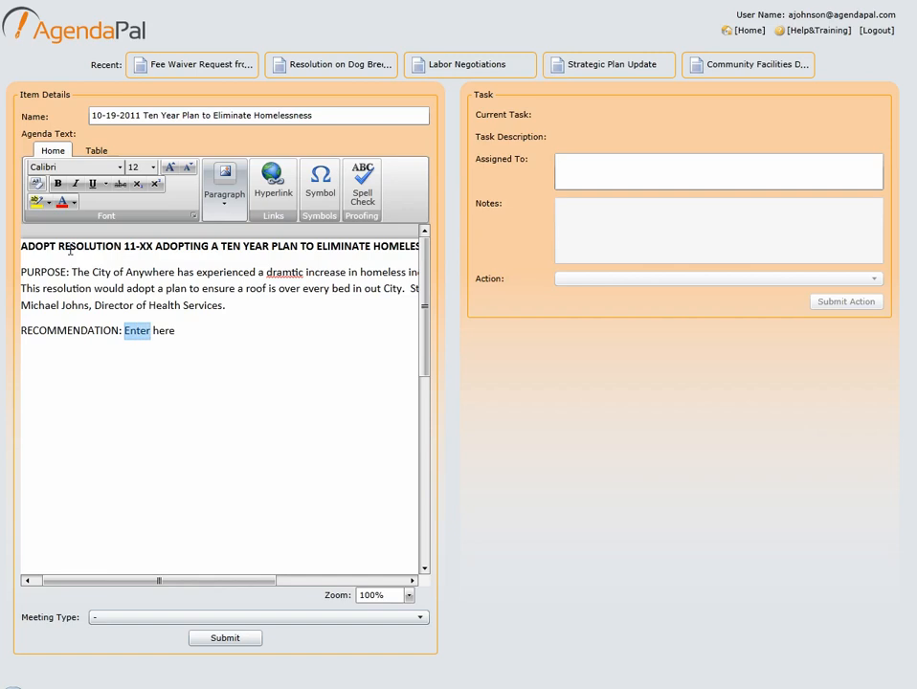
key(shift+Right)
key(Right)
key(shift+Left)
key(shift+Left)
key(shift+Left)
key(shift+Left)
key(shift+Left)
key(shift+Left)
key(shift+Left)
key(shift+Left)
key(shift+Left)
key(shift+Left)
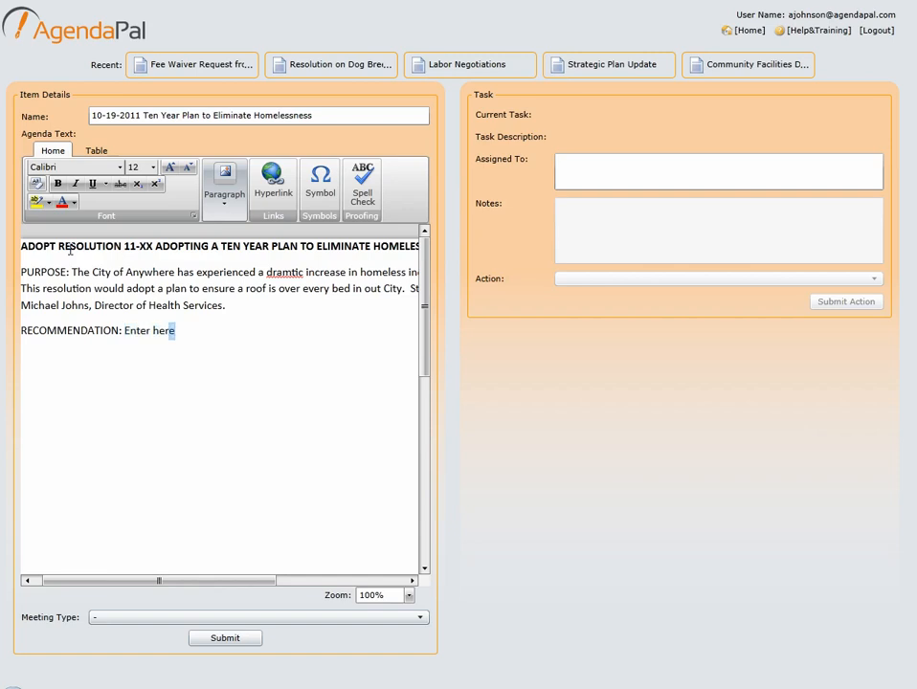
key(shift+Left)
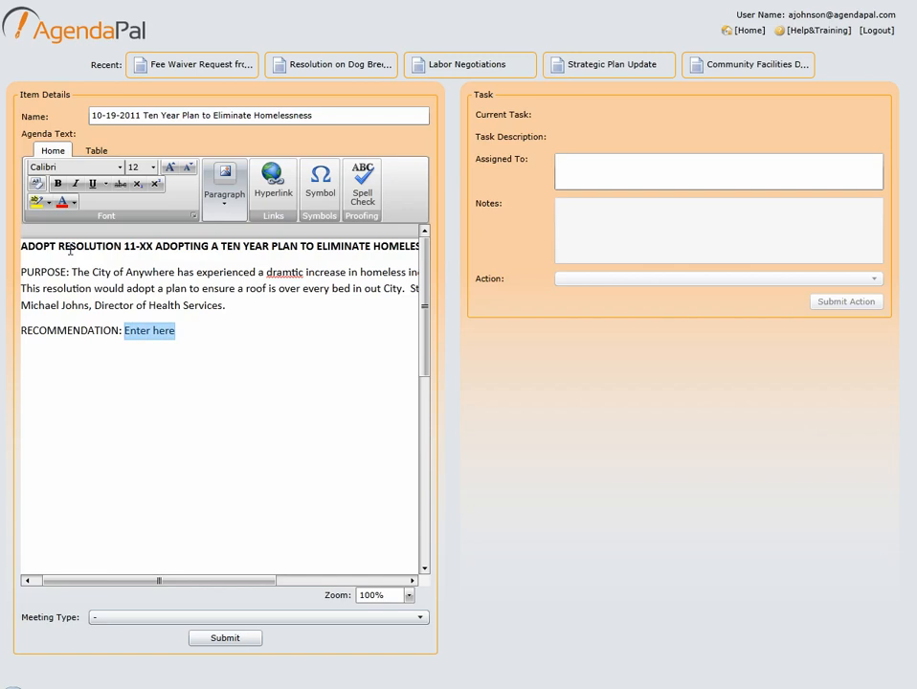
text(Approve Resolution 11-XX adopting the Ten Year Plan to Eliminate Homelessness)
key(Home)
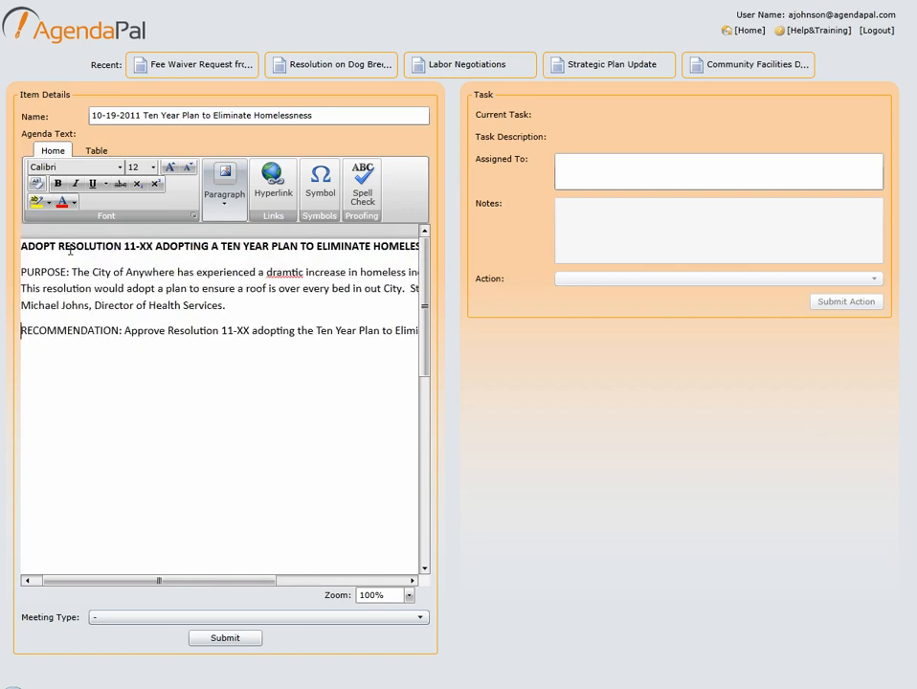
Correct 'dramtic' to 'dramatic', set meeting type to Regular City Council Meeting, and submit
click(281, 275)
text(a)
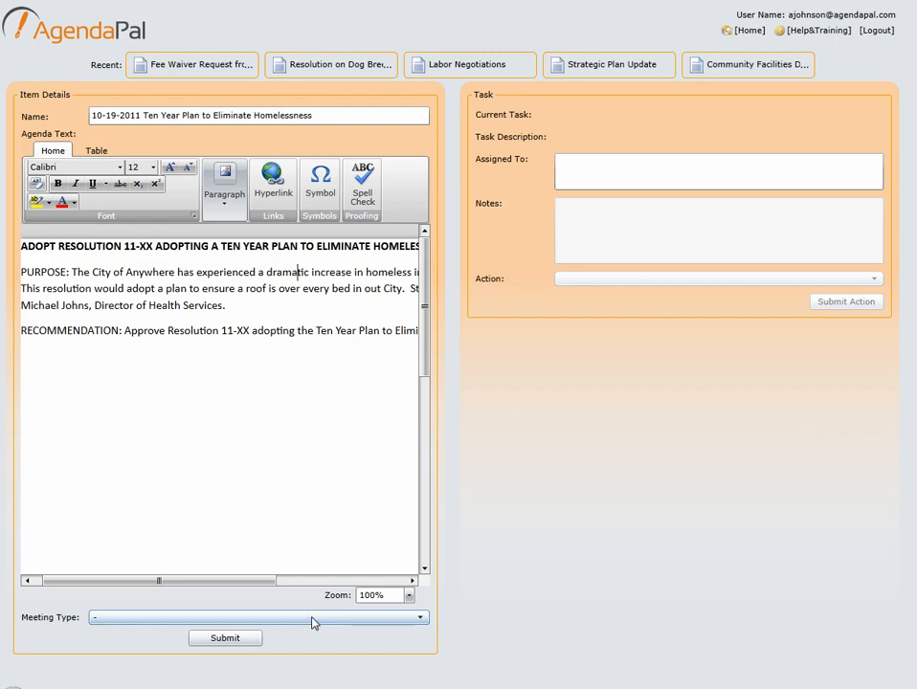
click(312, 620)
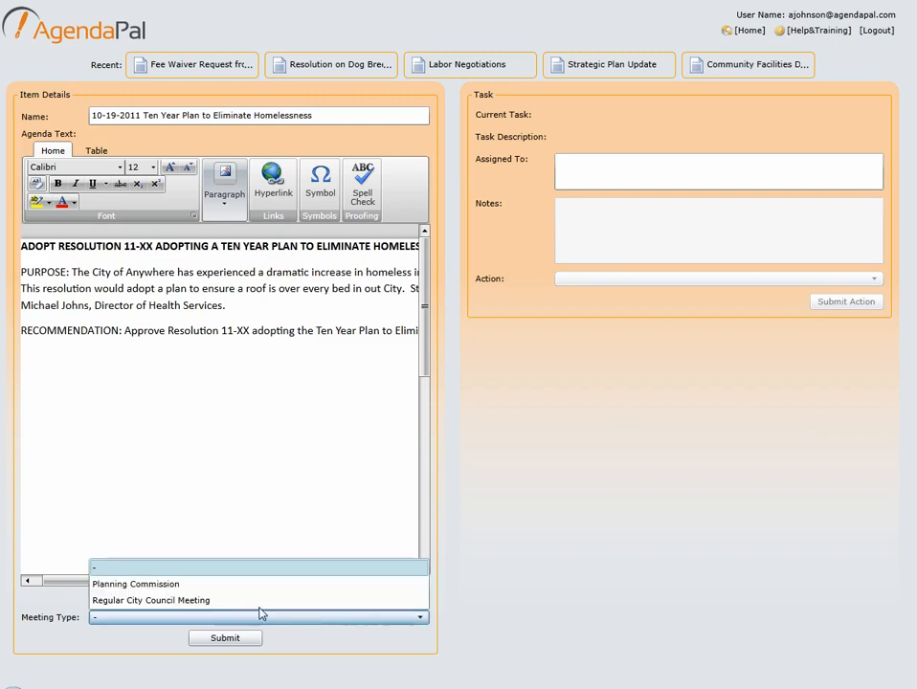
click(181, 601)
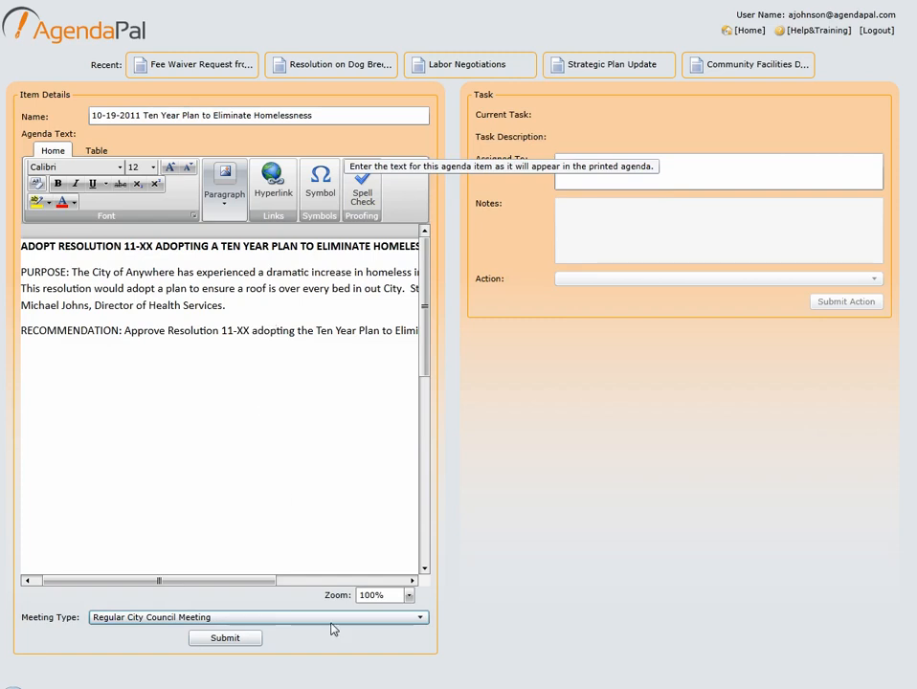
click(250, 641)
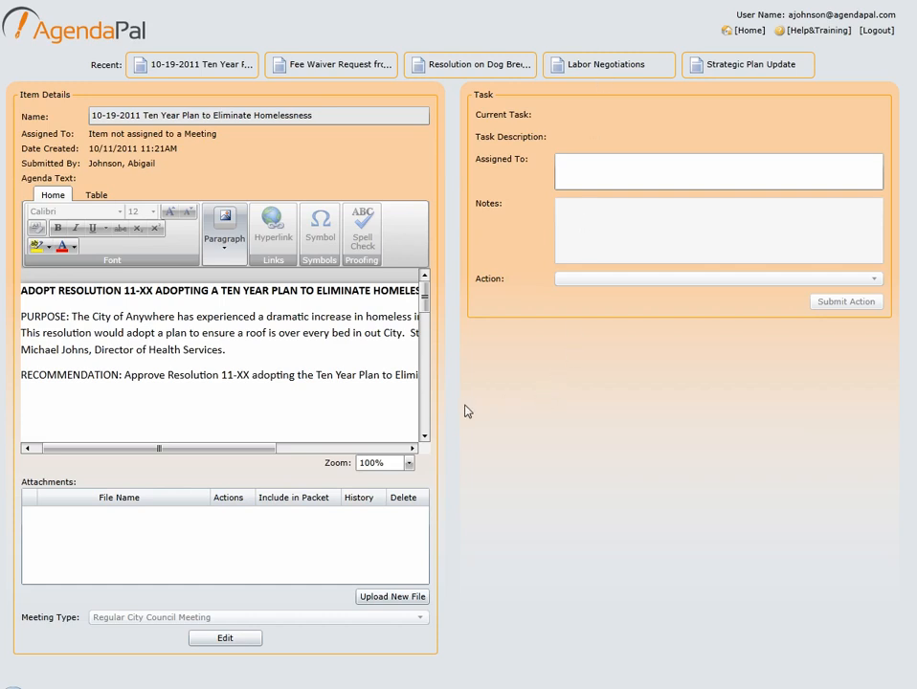
Attach Staff Report.pdf, Homelessness Presentation.pptx and Resolution - 10 Year Homelessness Plan.doc, then reopen the item
click(413, 603)
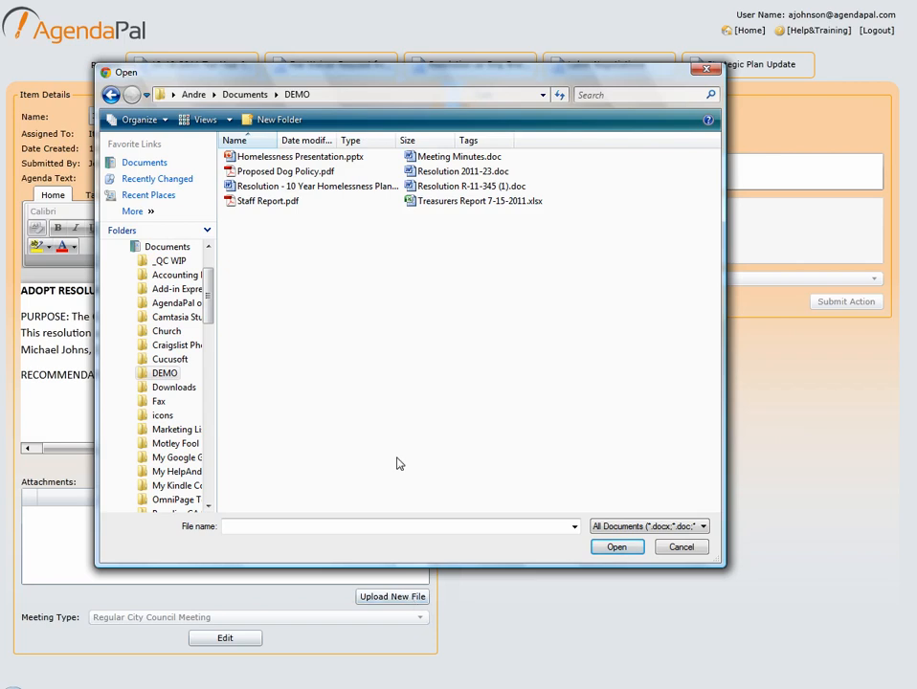
click(274, 202)
click(619, 548)
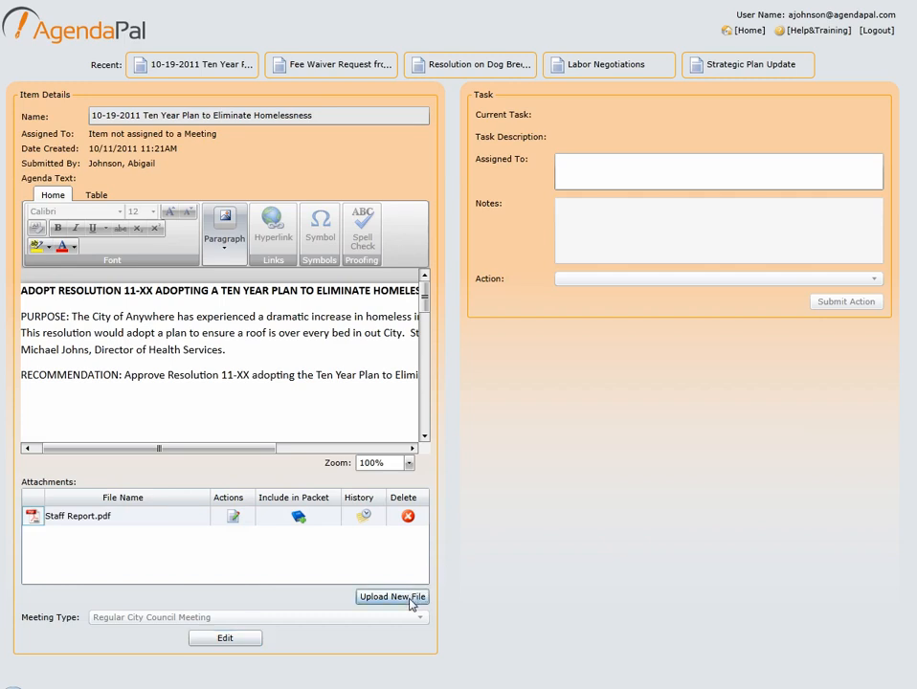
click(409, 600)
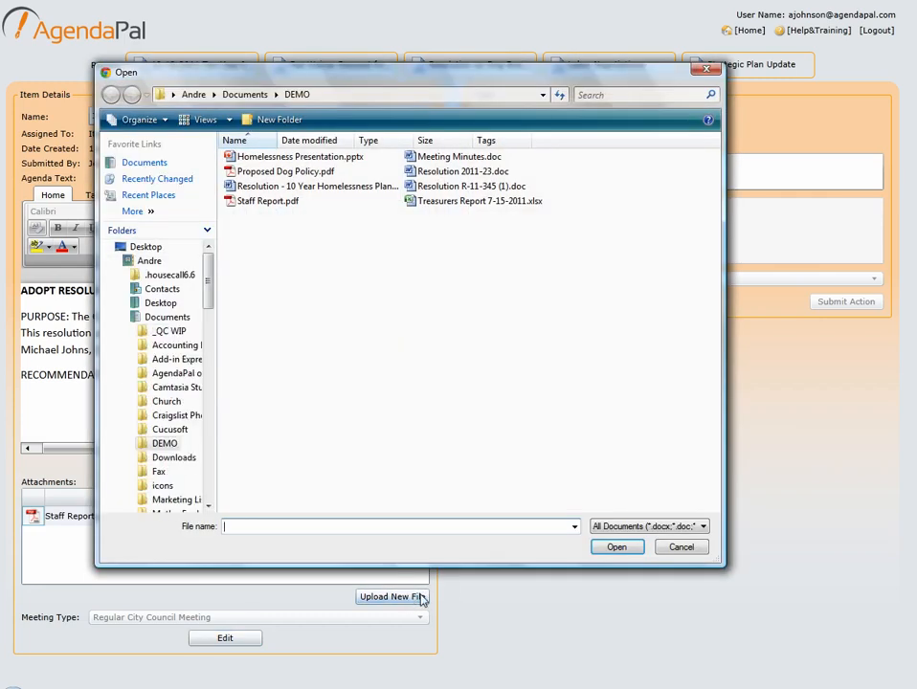
double_click(299, 158)
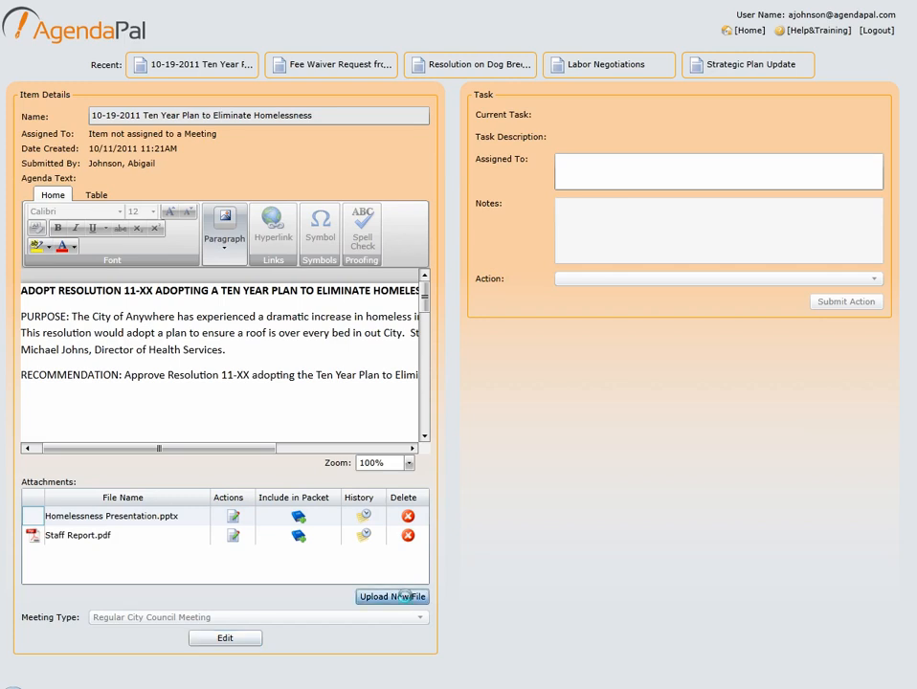
click(406, 596)
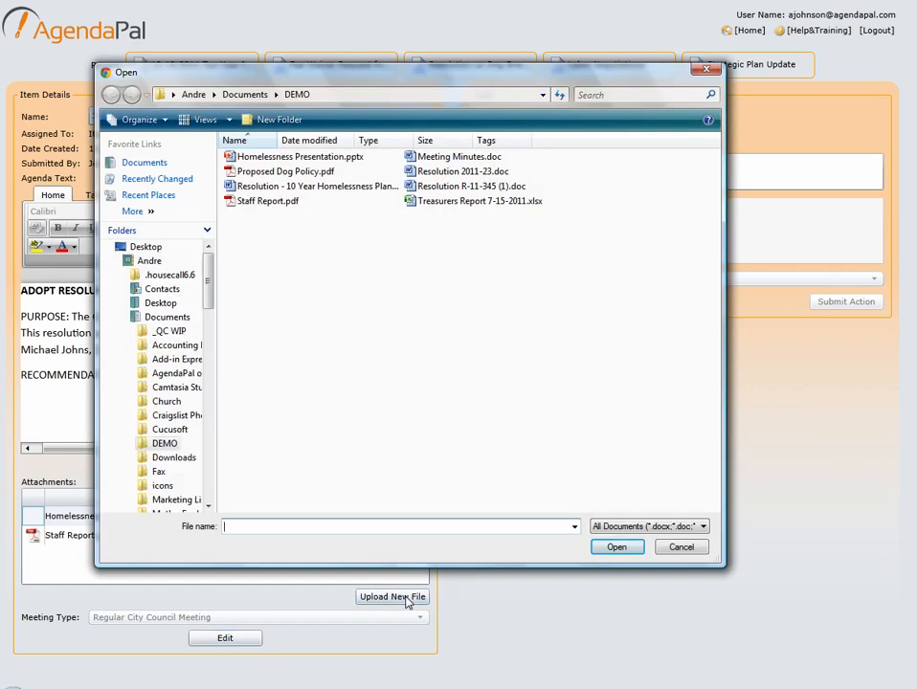
click(337, 188)
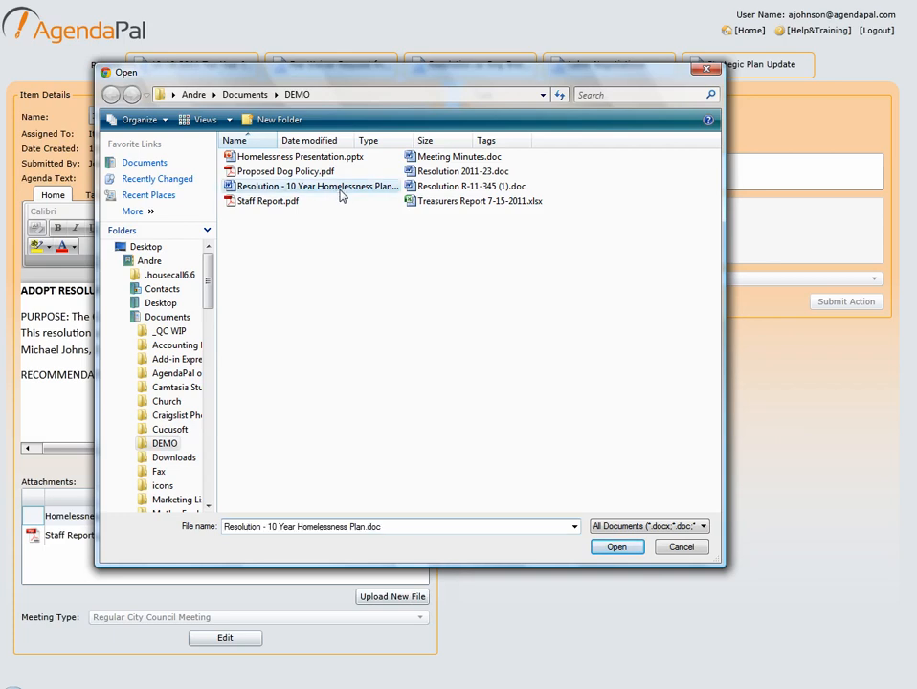
click(616, 548)
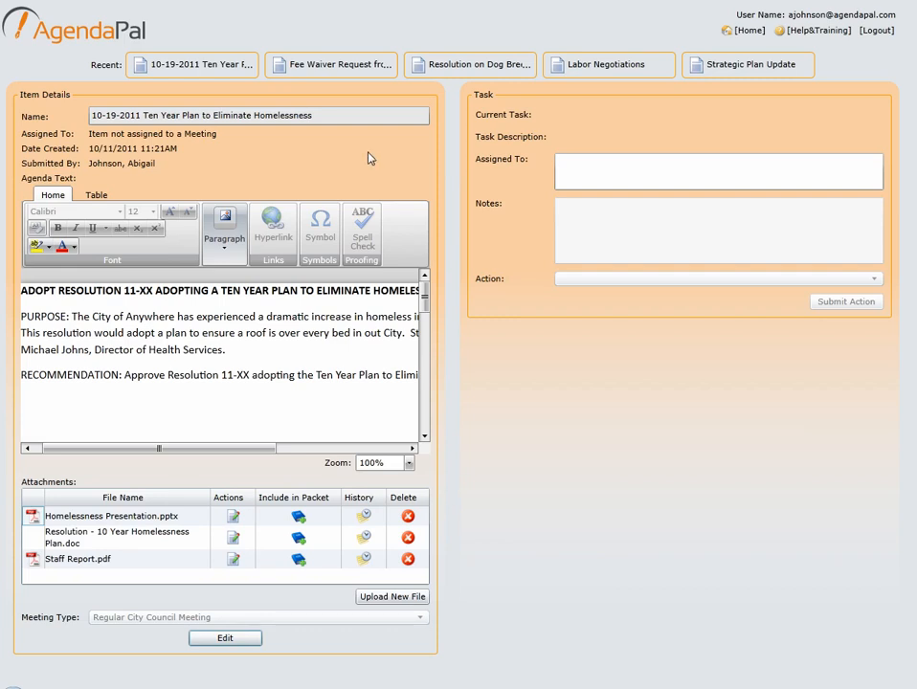
click(212, 73)
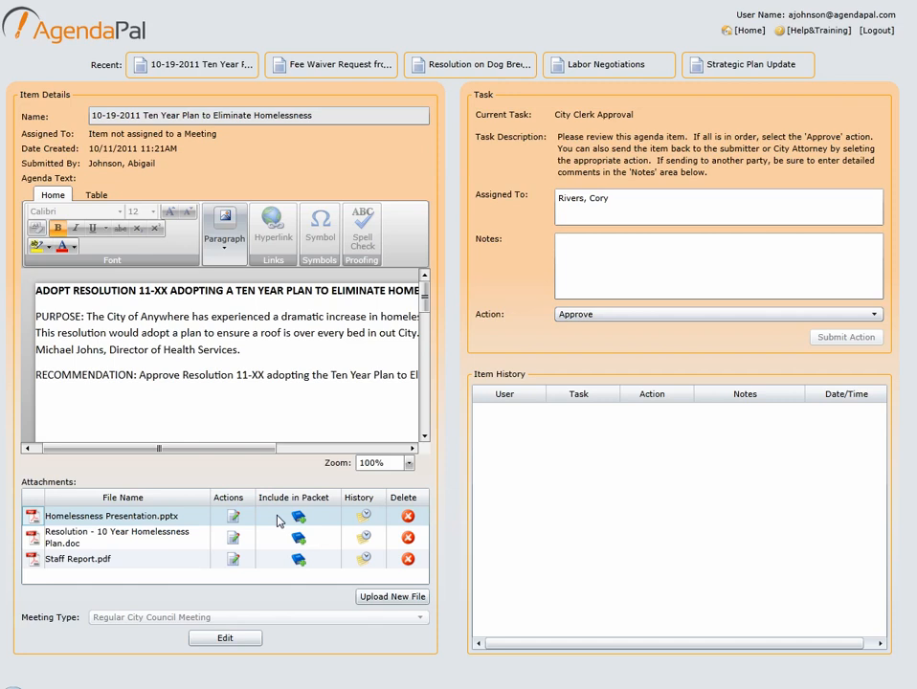
Toggle Staff Report.pdf's agenda packet setting, then return home and log out
click(299, 562)
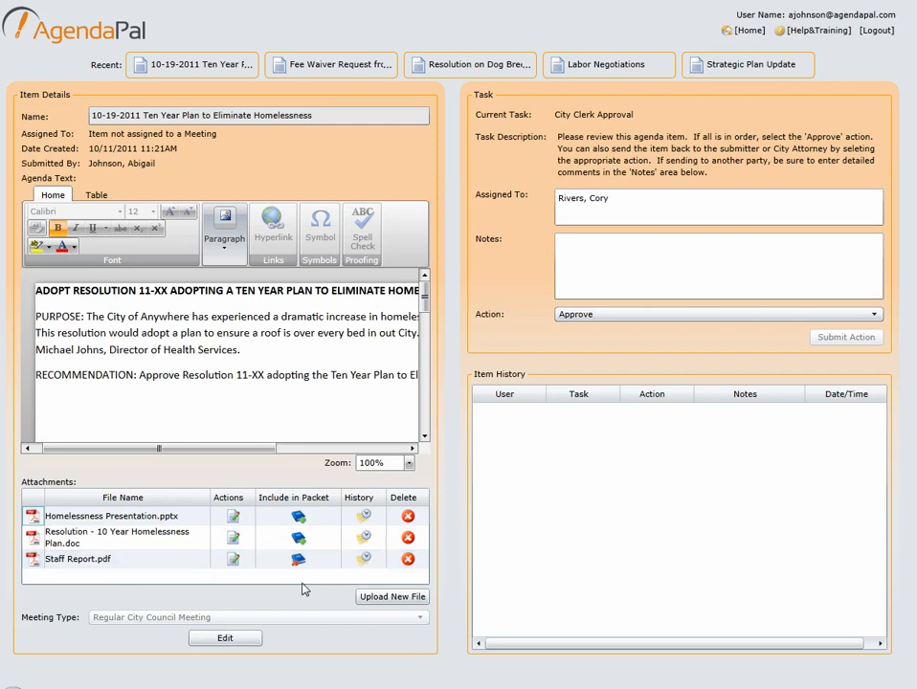
click(299, 562)
click(77, 34)
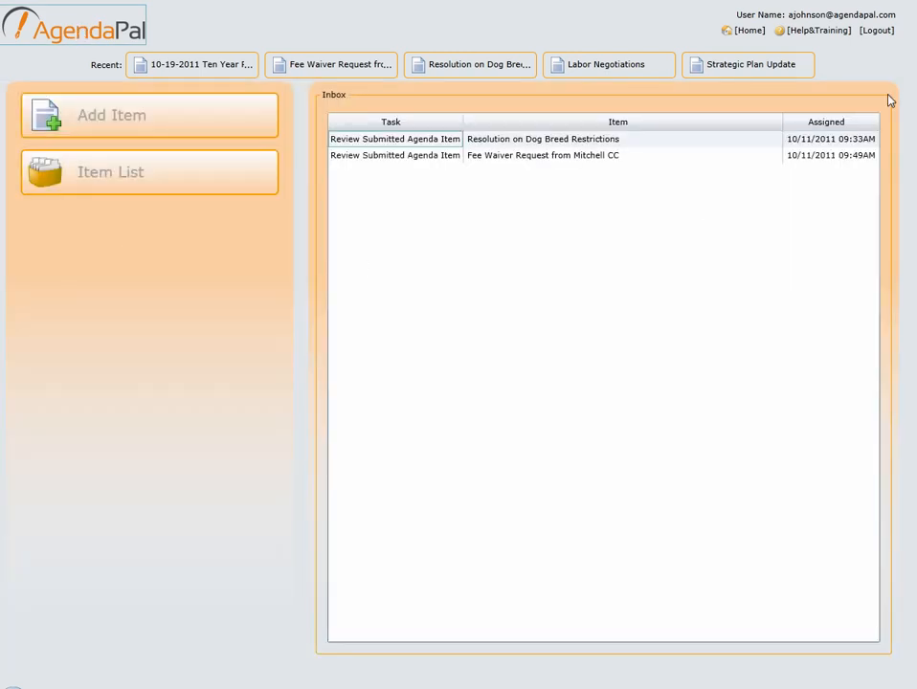
click(877, 31)
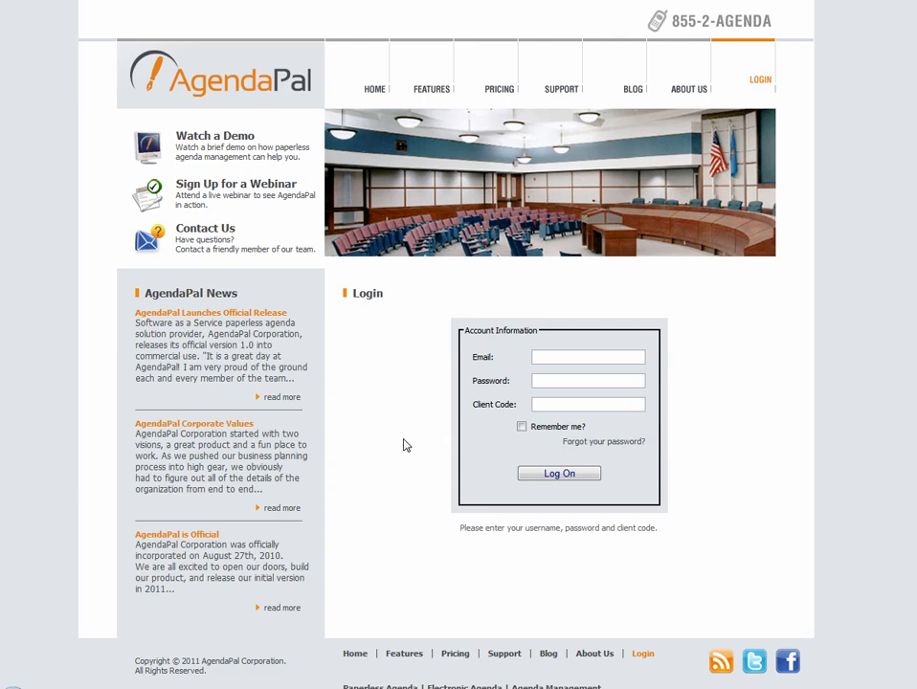
Read the Gmail notification assigning City Clerk Approval for the item, then close it
click(435, 685)
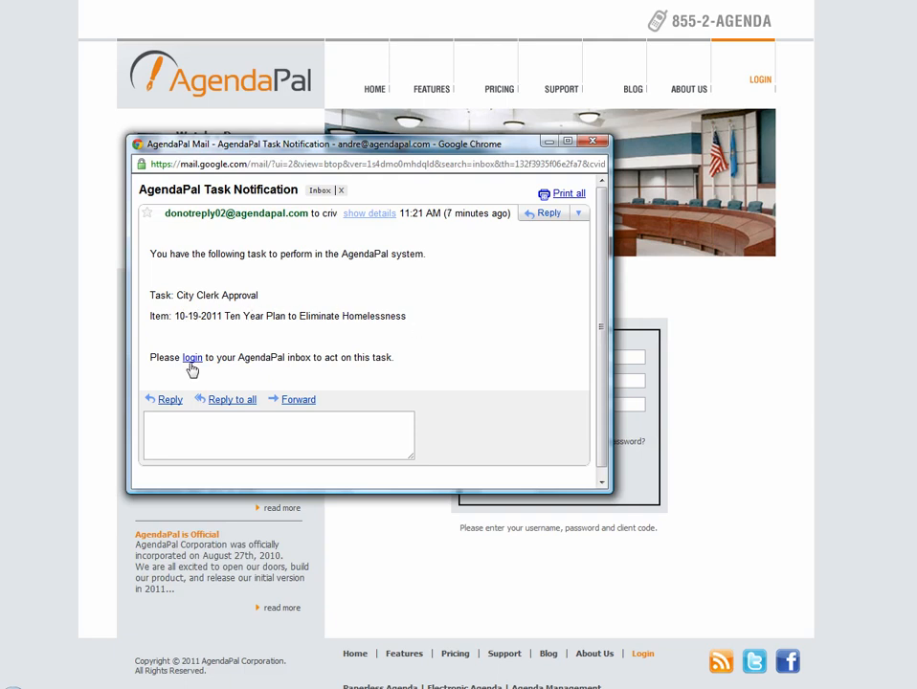
click(592, 141)
Log back in to AgendaPal with the clerk's email, password and client code
click(563, 357)
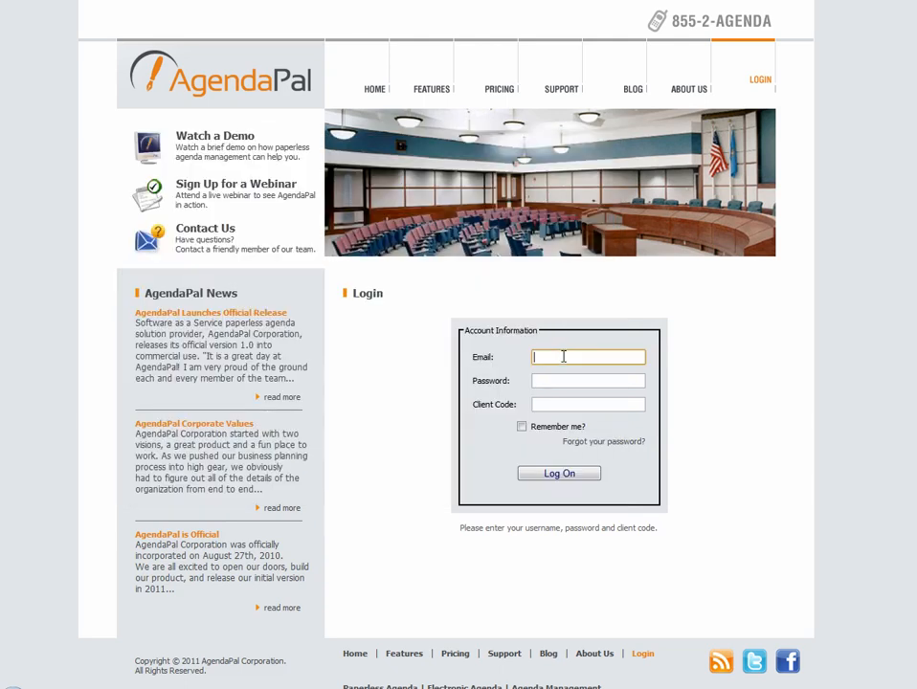
text(criver)
key(Down)
key(Tab)
text(*****)
key(Tab)
text(SALES)
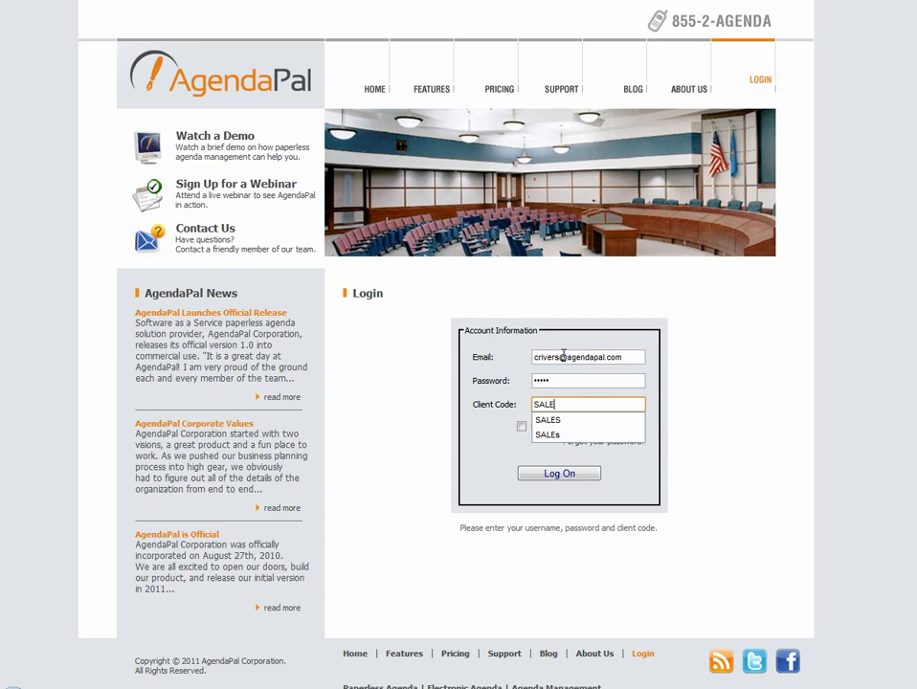
click(539, 477)
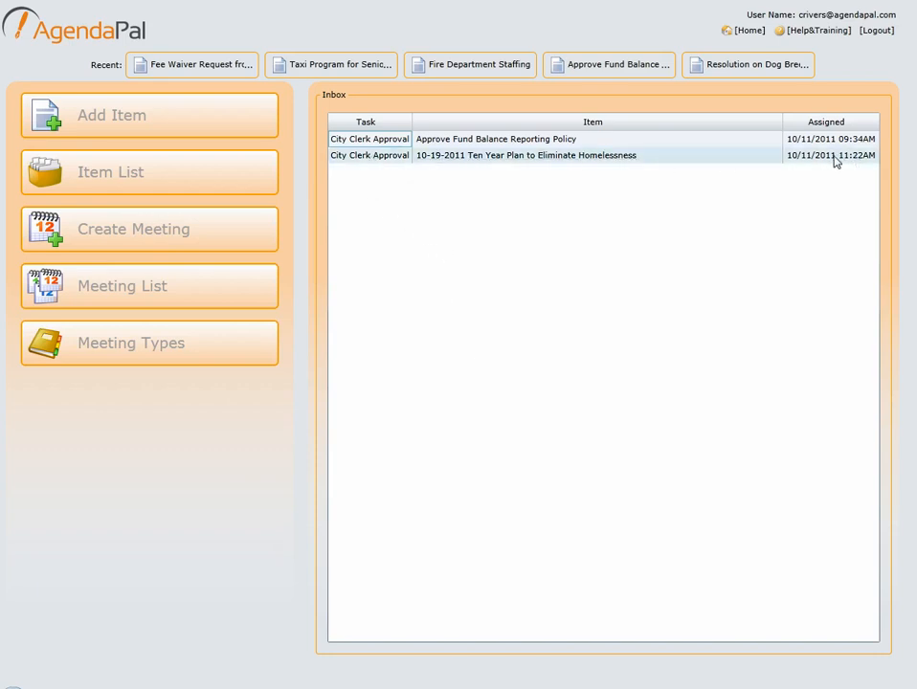
Open the Ten Year Plan's City Clerk Approval task and review Action options, keeping Approve
click(505, 165)
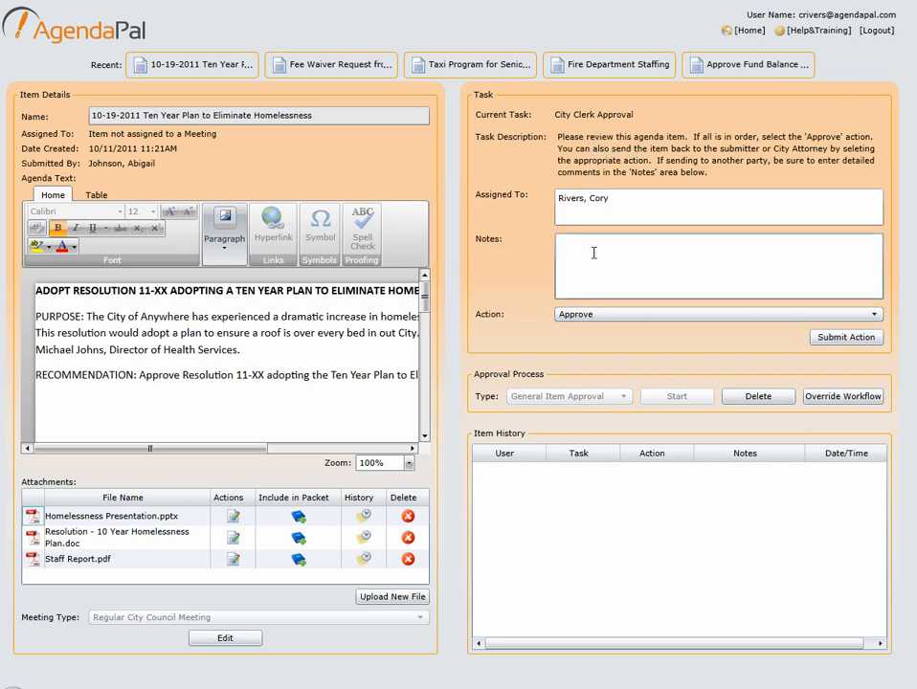
click(626, 321)
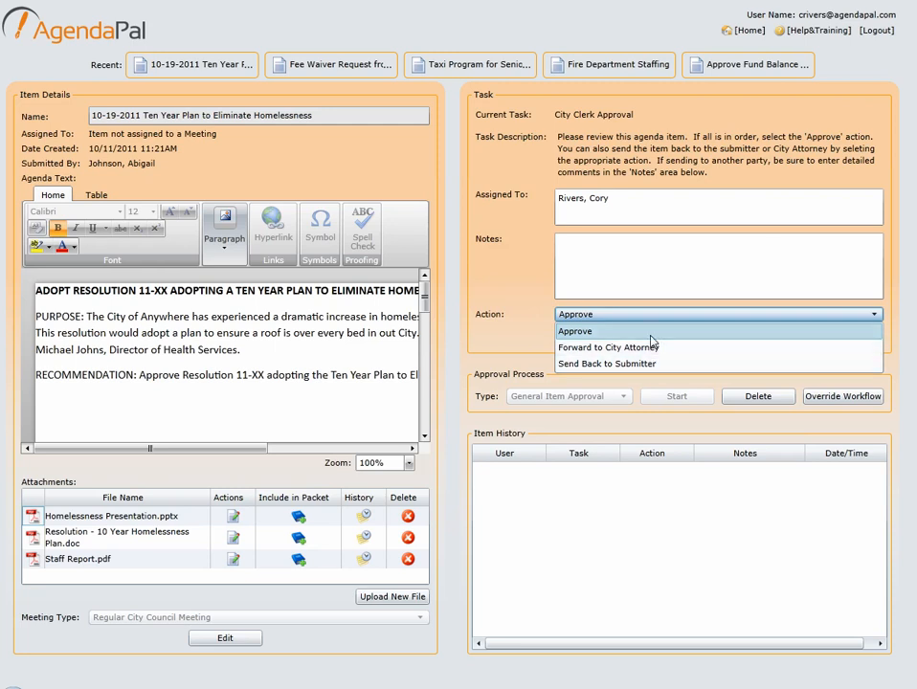
click(536, 298)
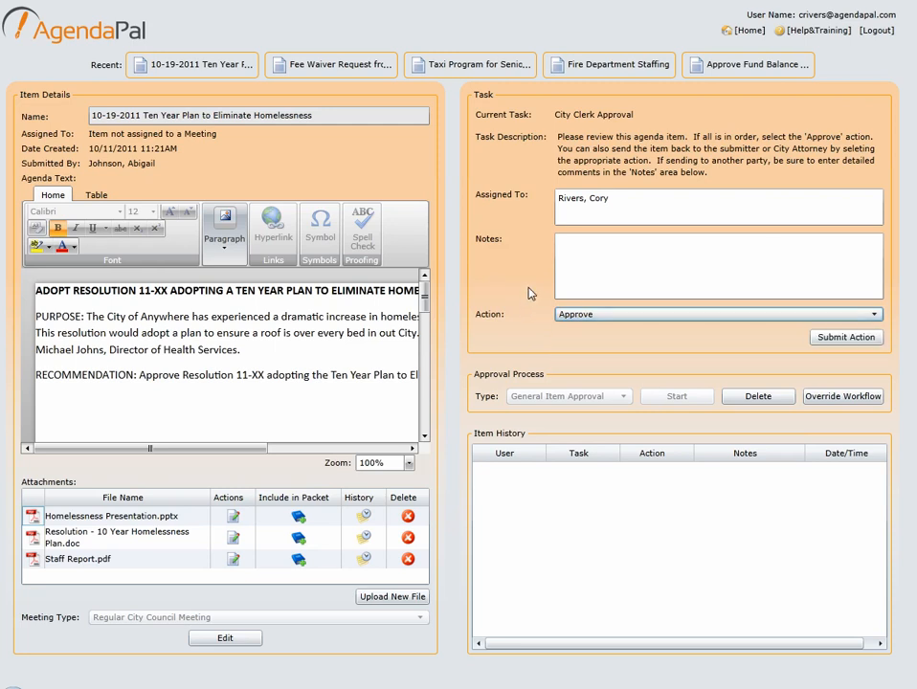
click(34, 565)
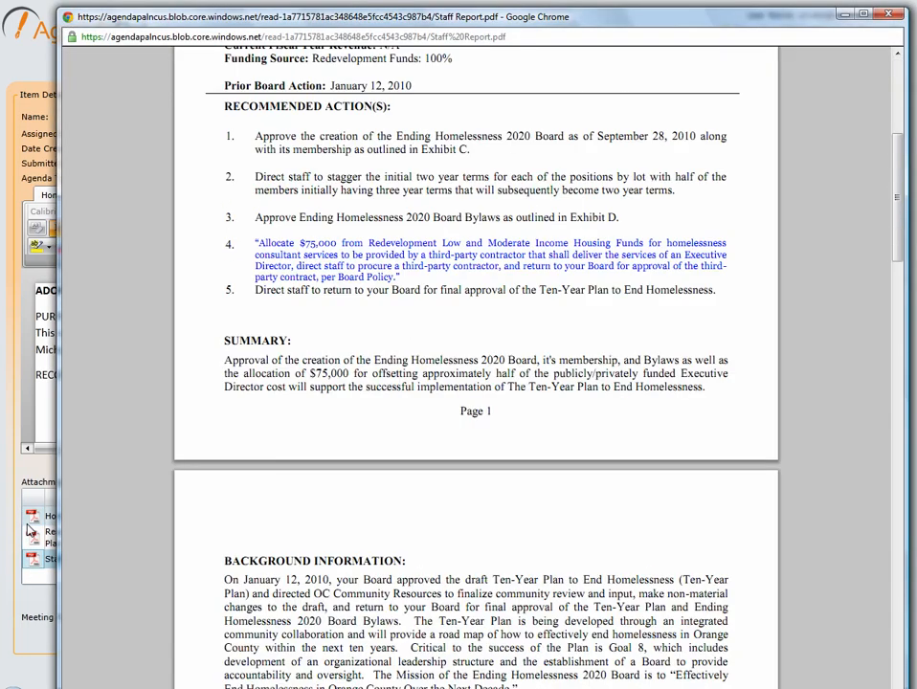
scroll(210, 287, down, 5)
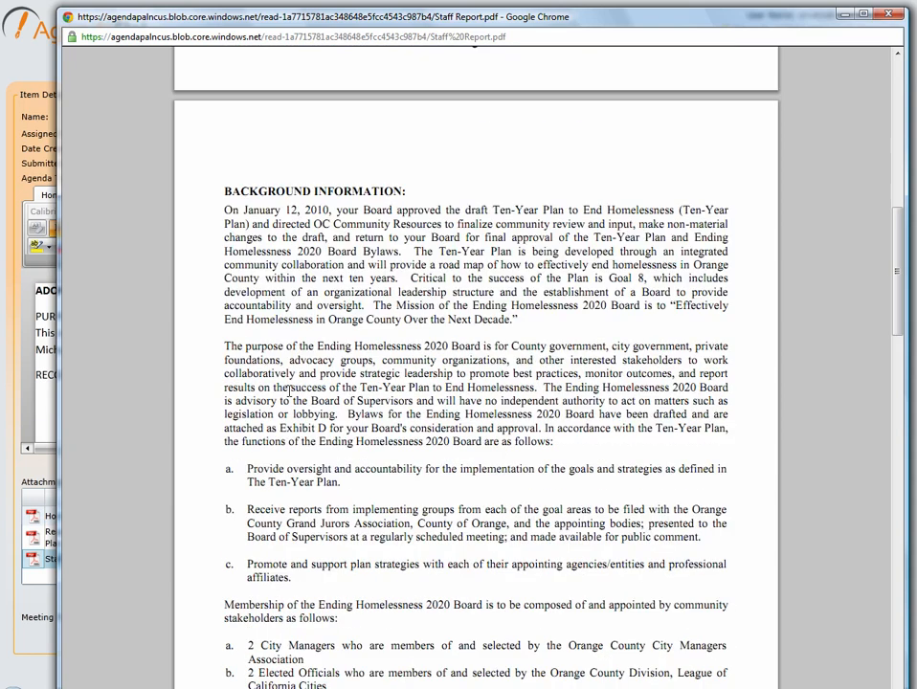
scroll(305, 410, down, 6)
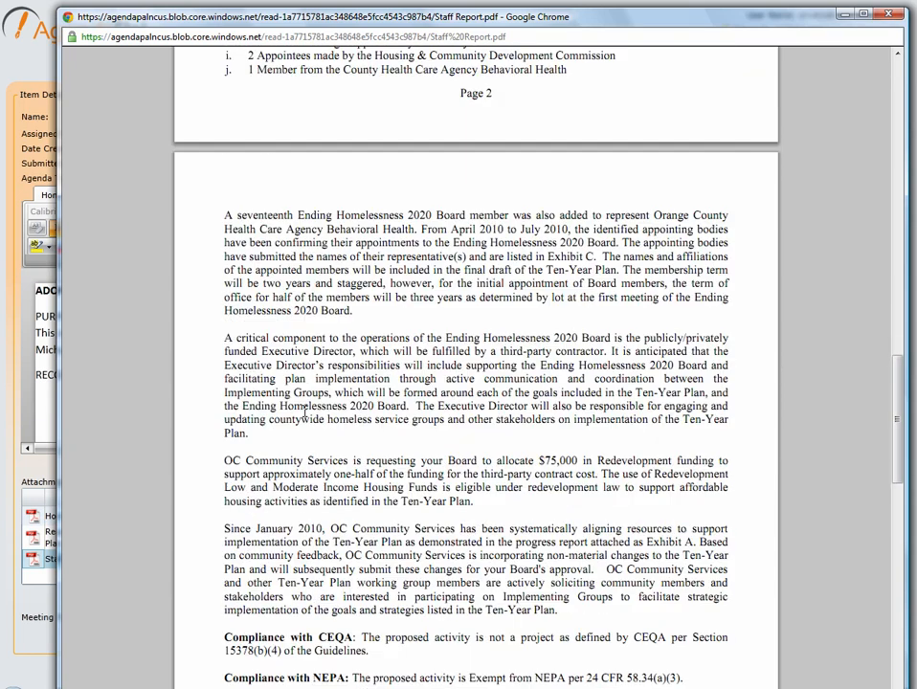
click(889, 13)
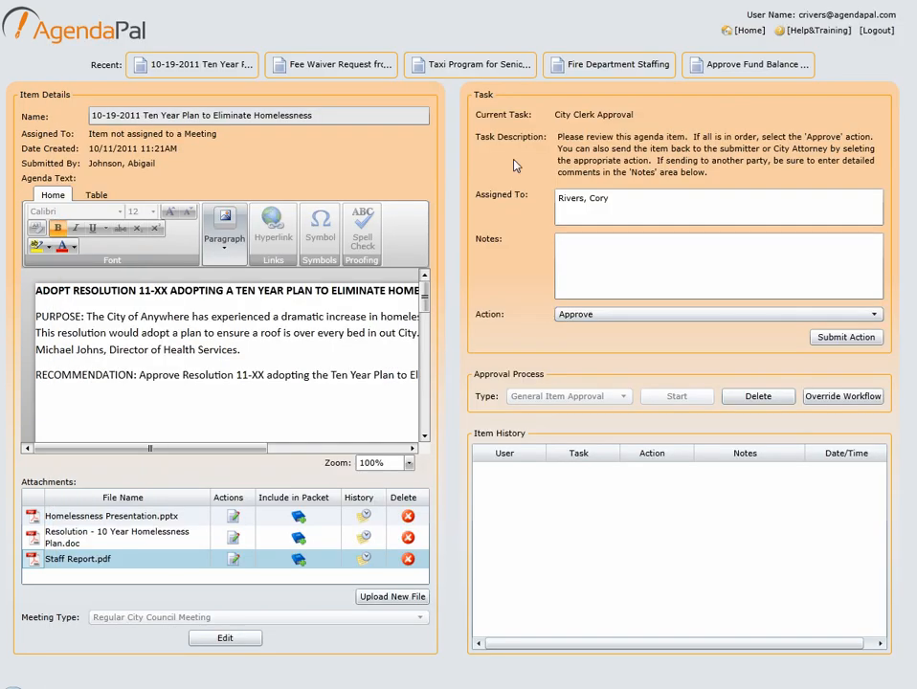
click(44, 538)
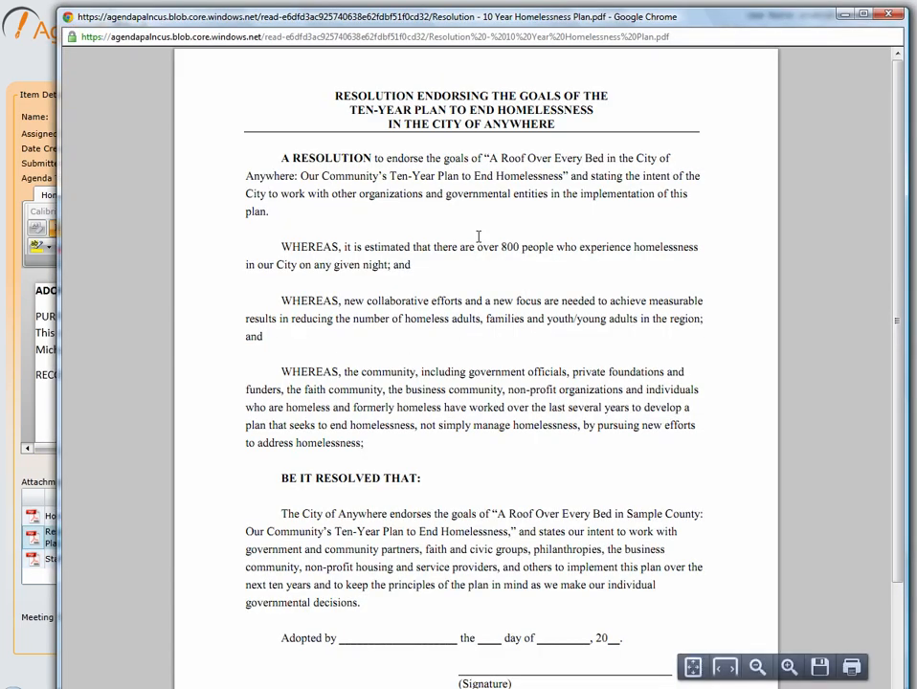
scroll(484, 254, down, 3)
scroll(487, 255, up, 3)
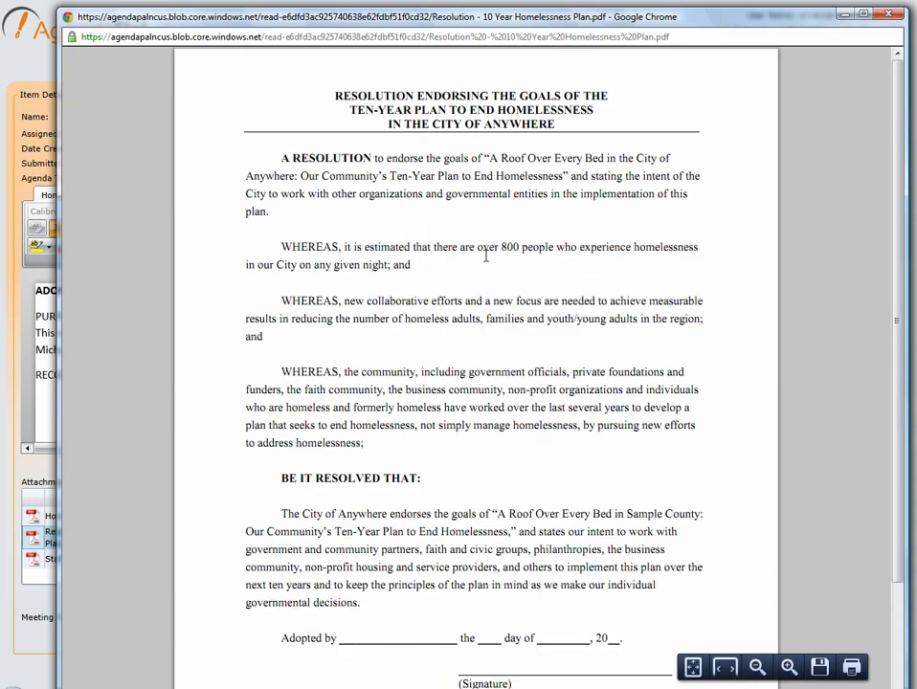
click(891, 15)
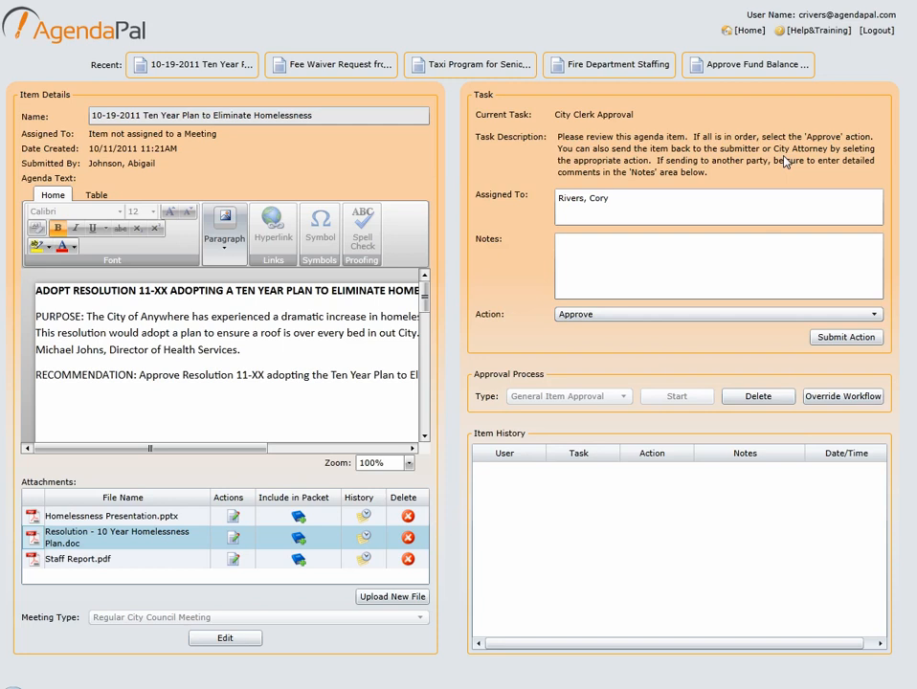
Add the note 'Please review the resolution' and forward the item to the City Attorney
click(615, 260)
text(Please )
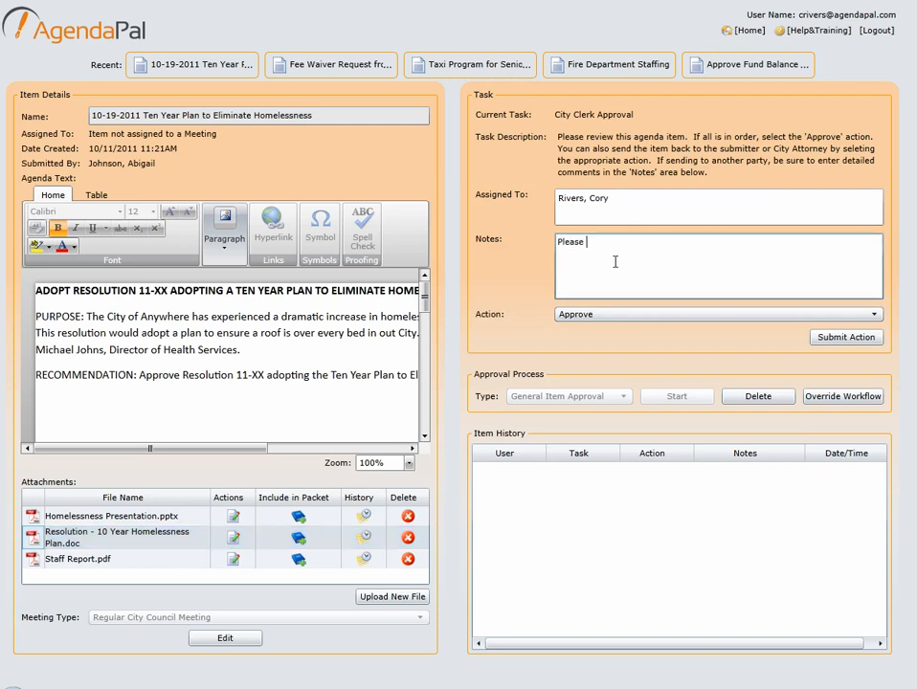
text(review the resolution)
click(630, 316)
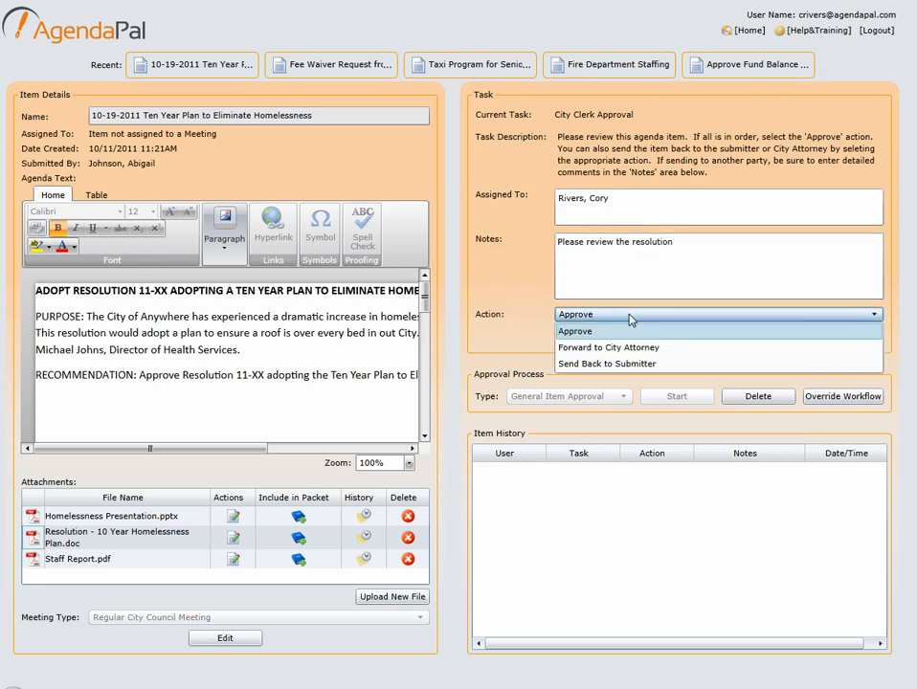
click(691, 350)
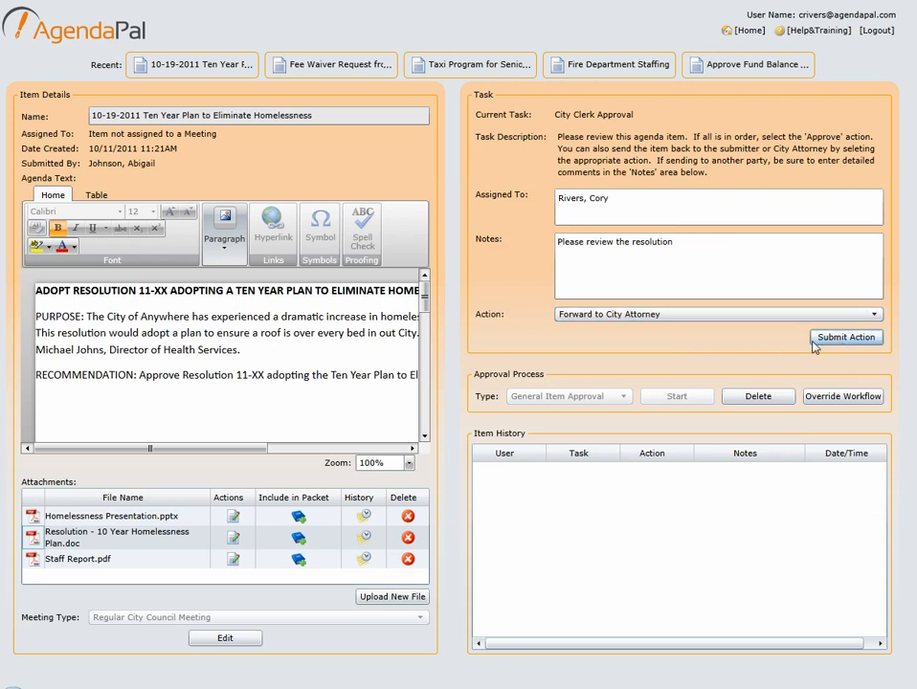
click(846, 337)
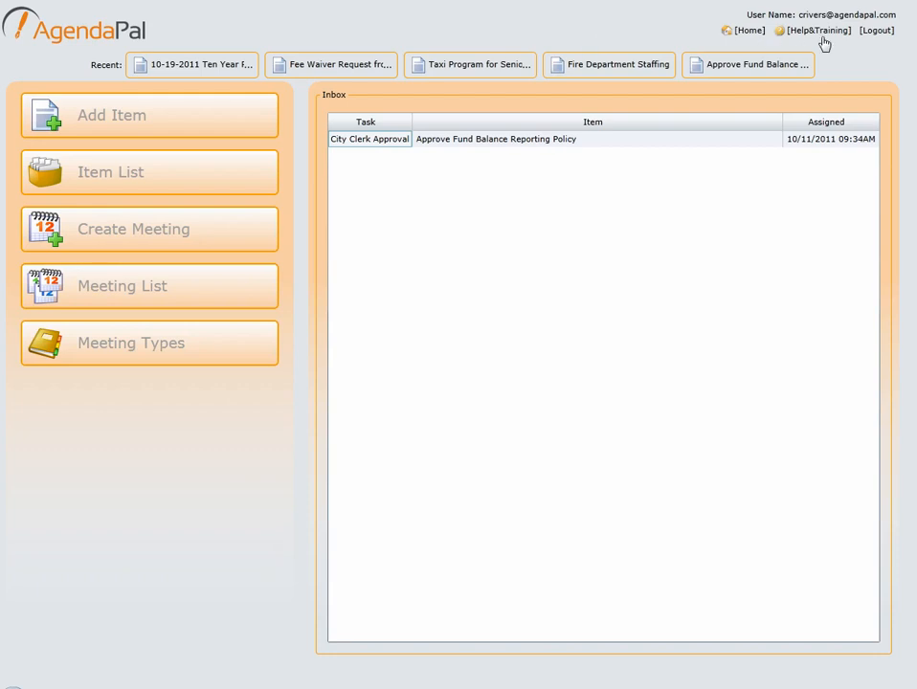
Switch to the city attorney's account and open the Ten Year Plan City Attorney Review task
click(873, 31)
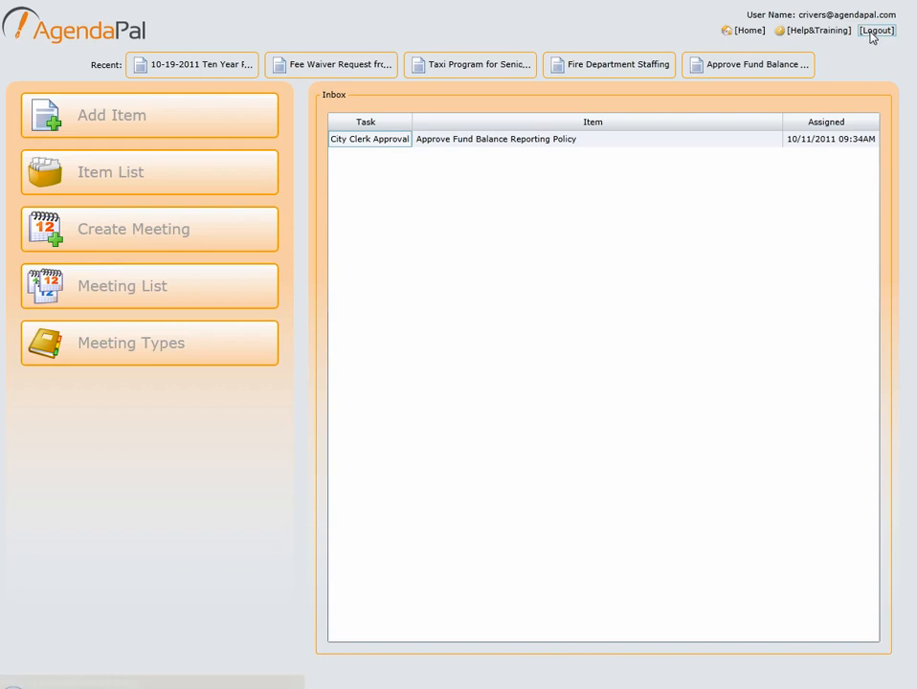
click(555, 356)
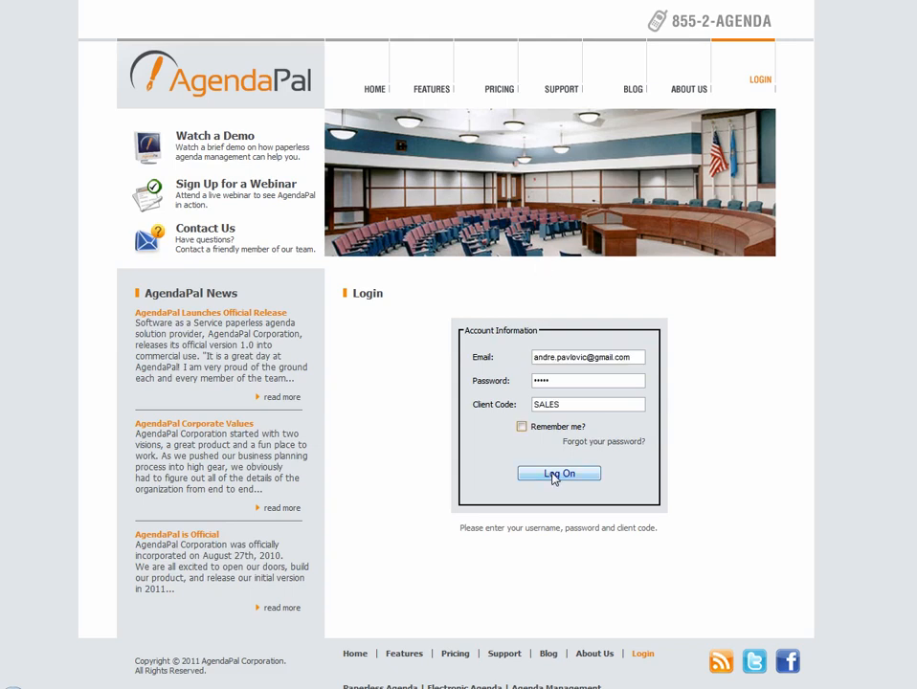
click(553, 475)
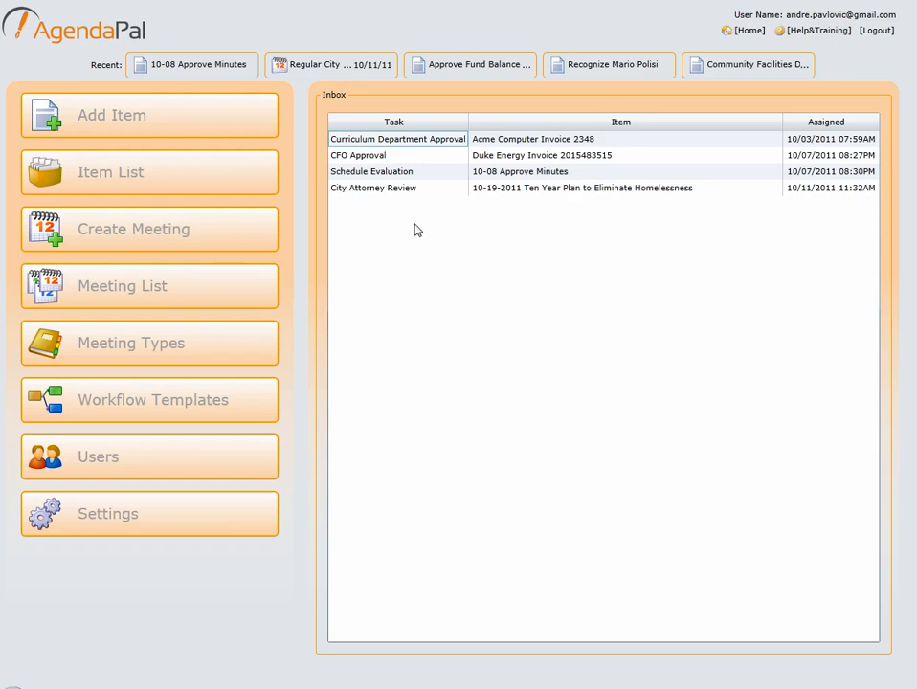
click(593, 194)
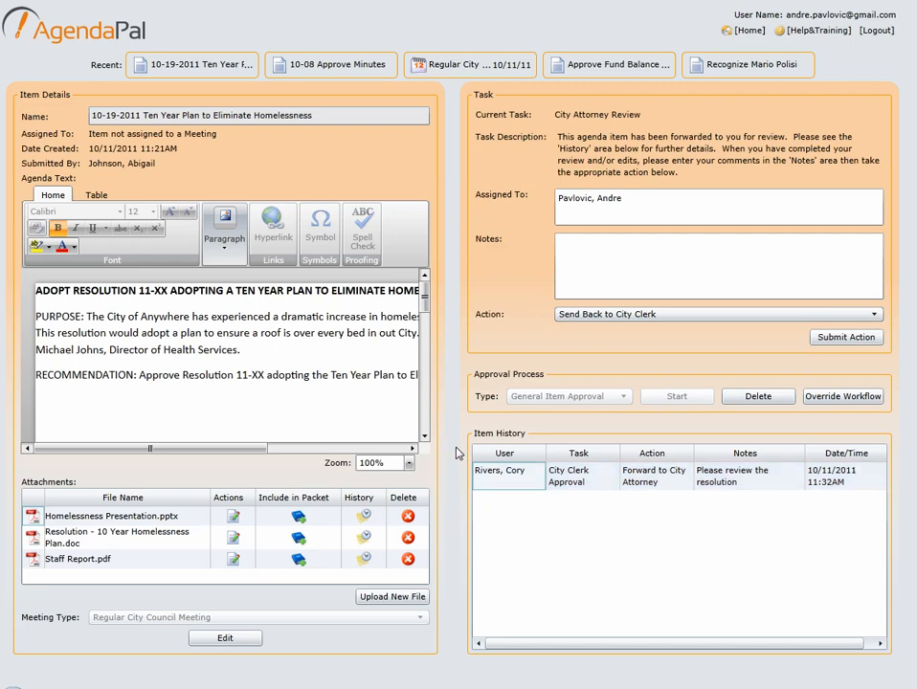
click(35, 541)
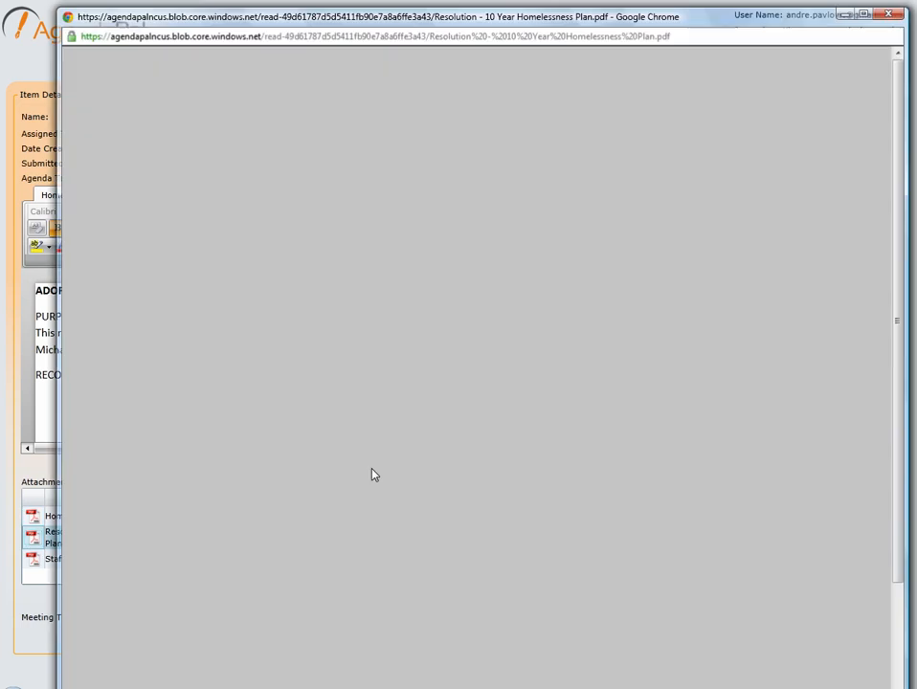
scroll(467, 365, down, 3)
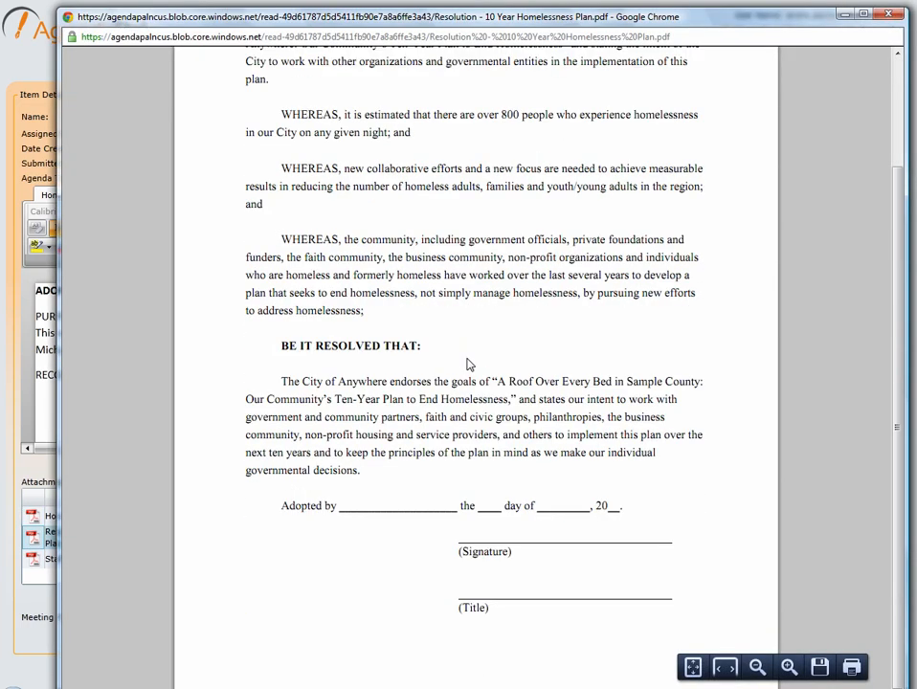
scroll(467, 365, up, 3)
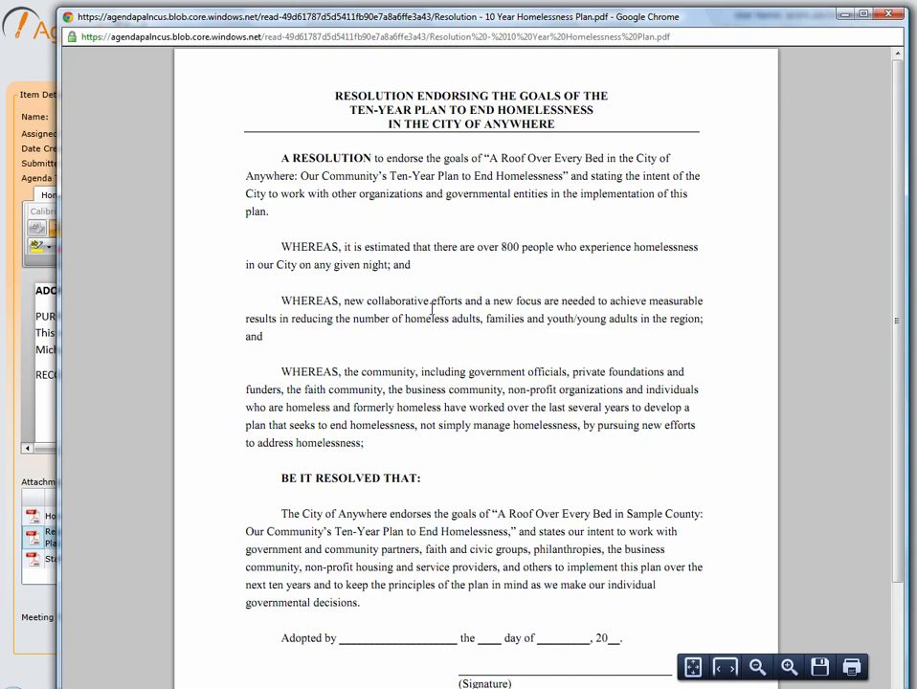
click(891, 15)
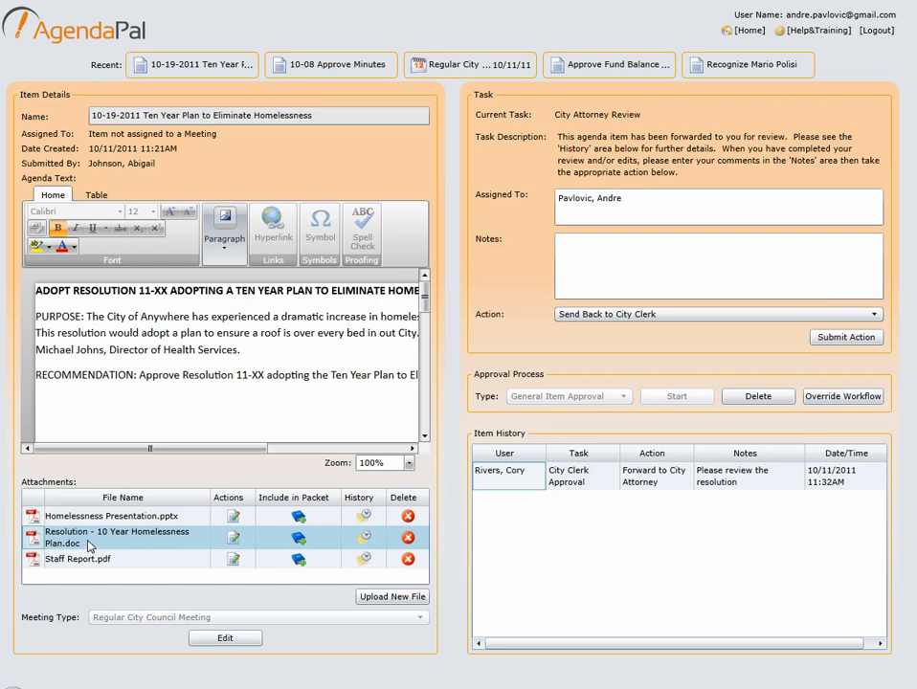
Download Resolution - 10 Year Homelessness Plan.doc and open it in Word
click(235, 540)
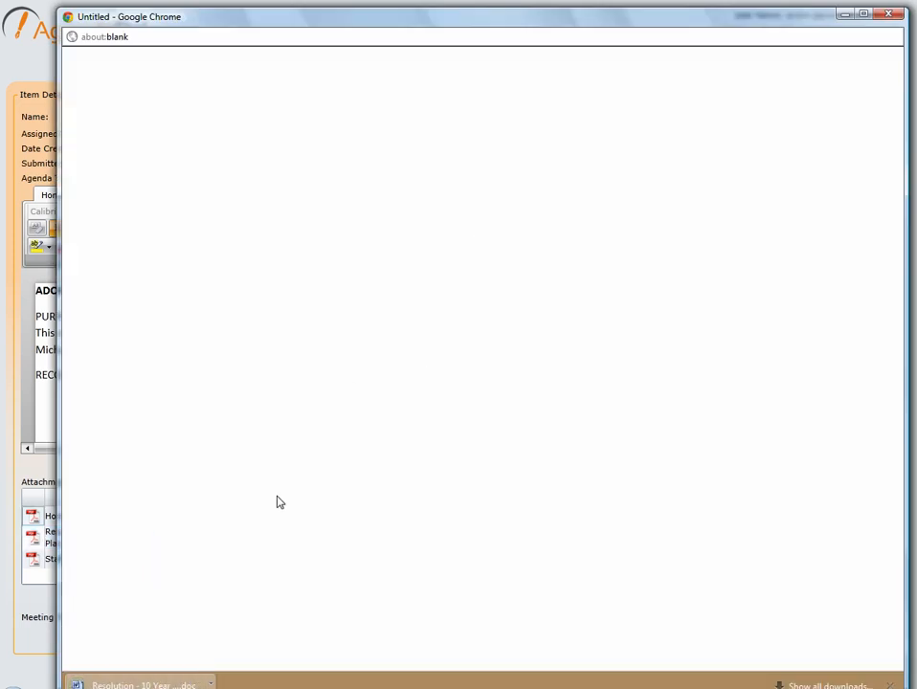
click(176, 682)
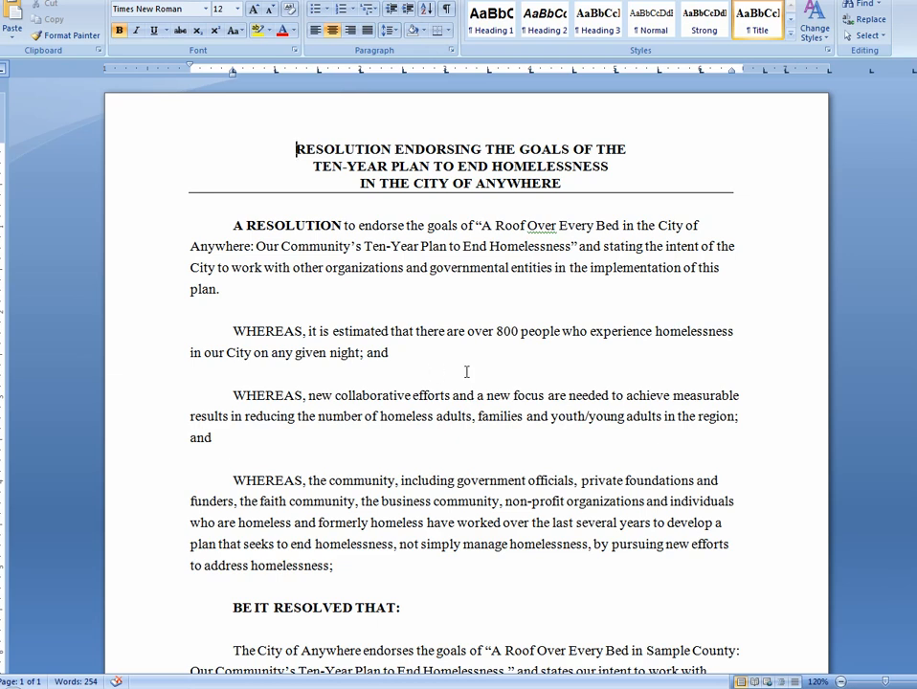
Change 800 to 600 and add 'and aid them' to the end of the third WHEREAS clause
drag(497, 332, 504, 333)
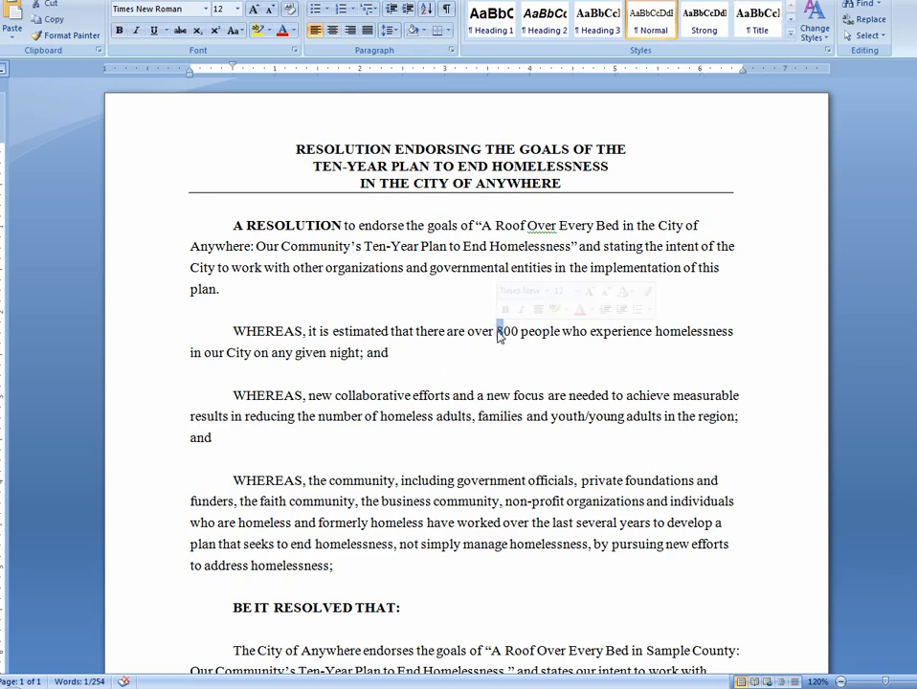
text(6)
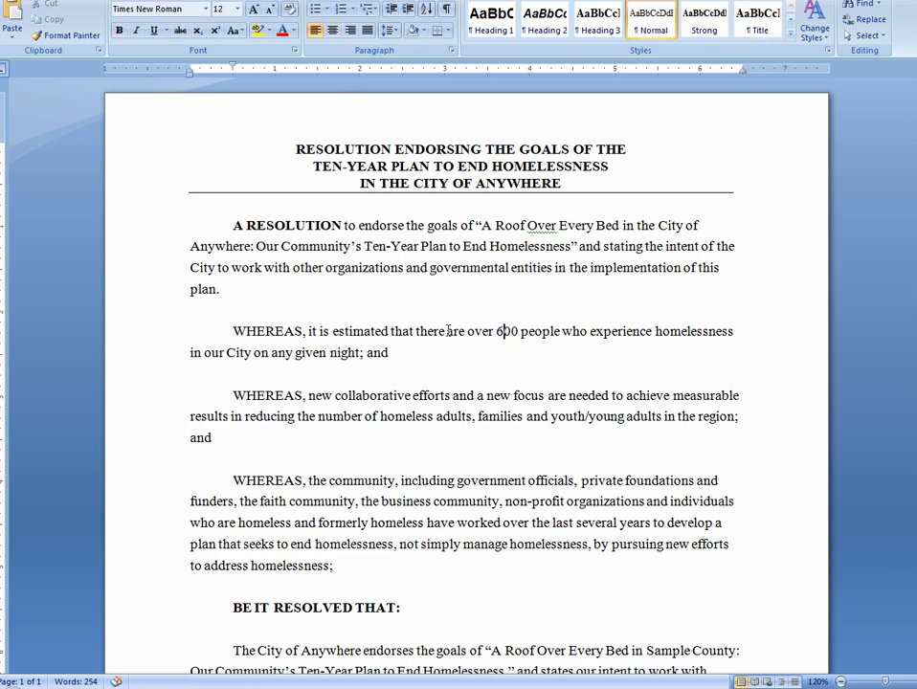
scroll(421, 391, down, 3)
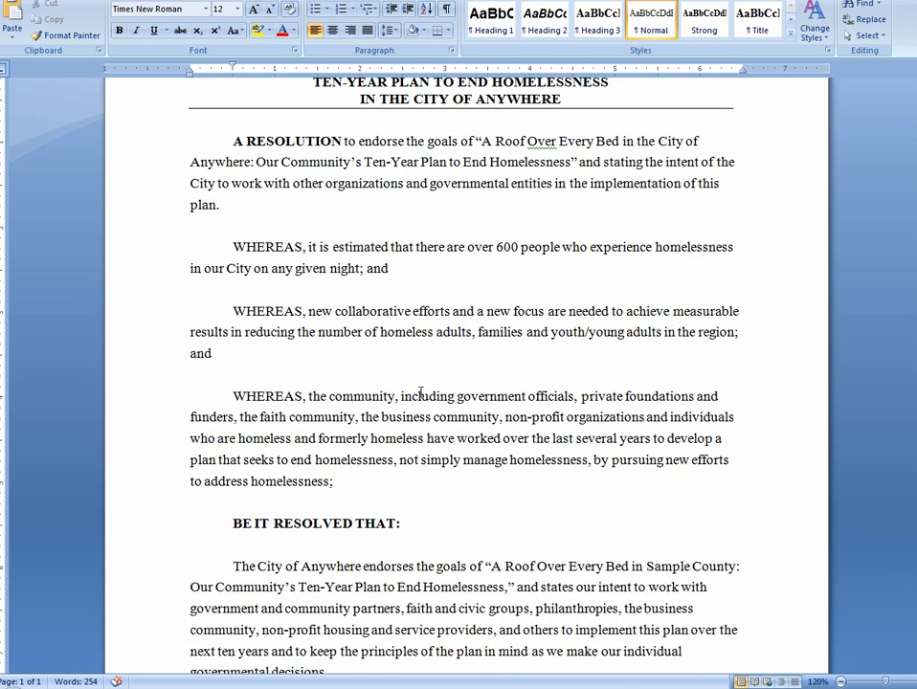
scroll(421, 393, down, 2)
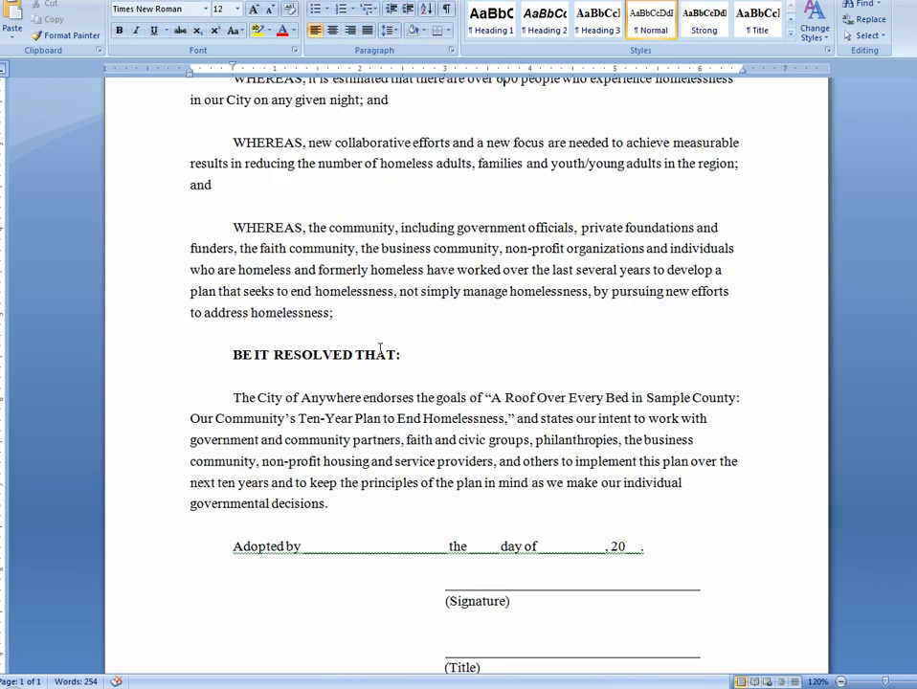
click(332, 313)
text(and aid te)
key(BackSpace)
text(hem;)
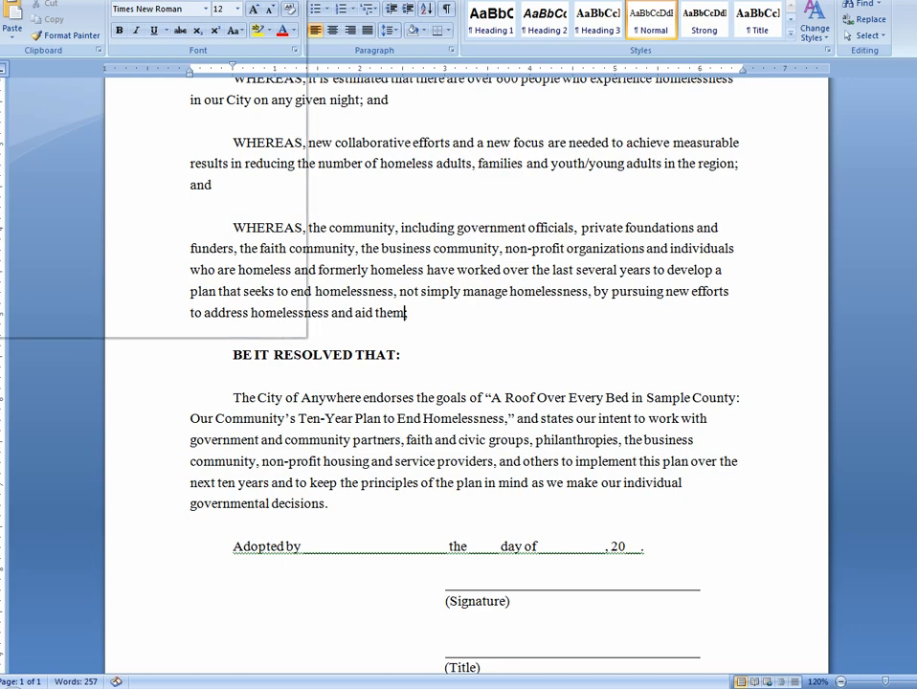
Save the resolution under its existing name through Save As
key(alt+f)
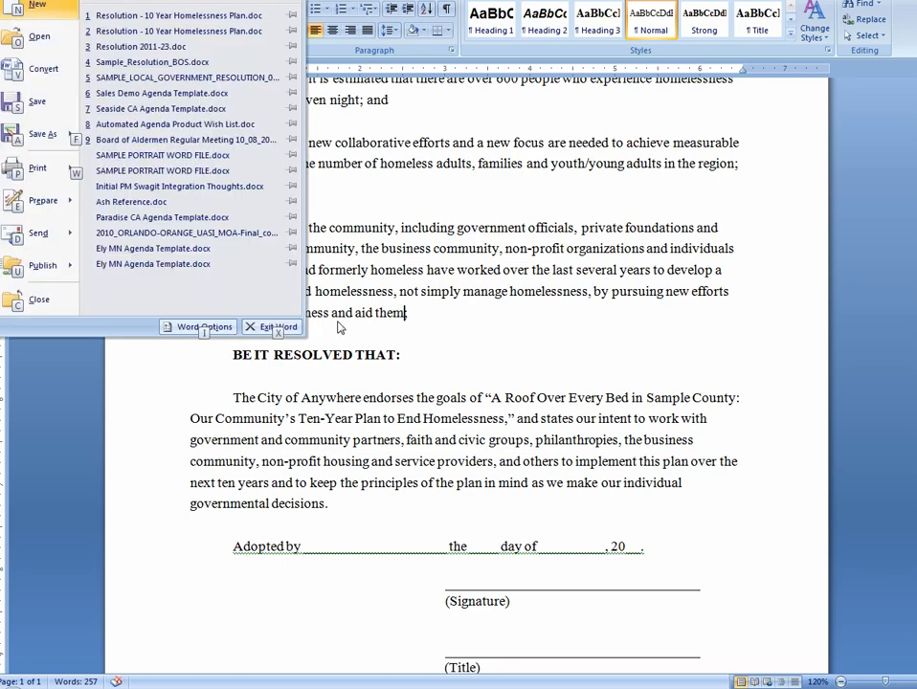
key(a)
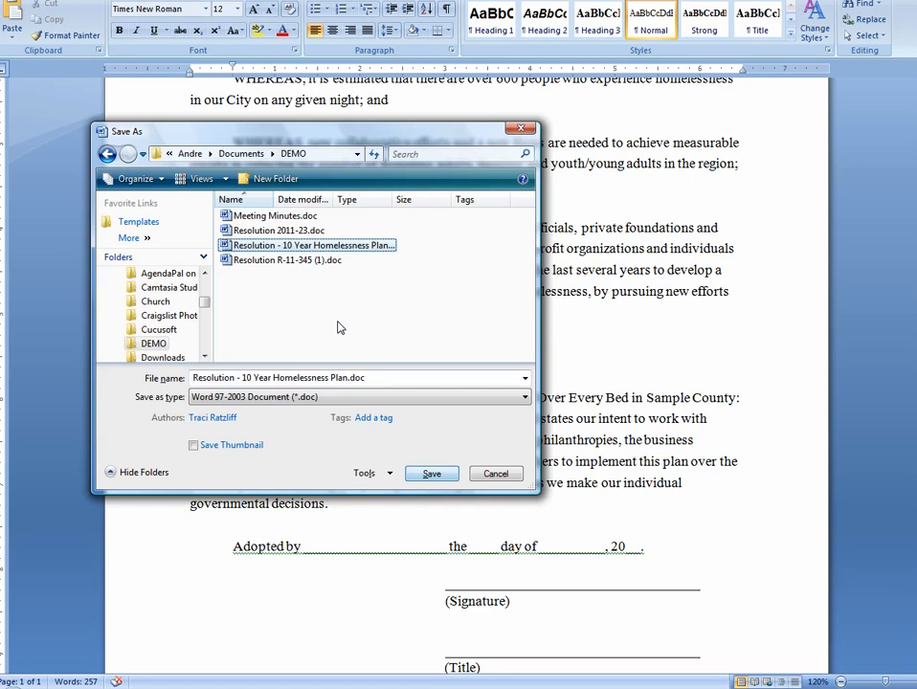
click(444, 481)
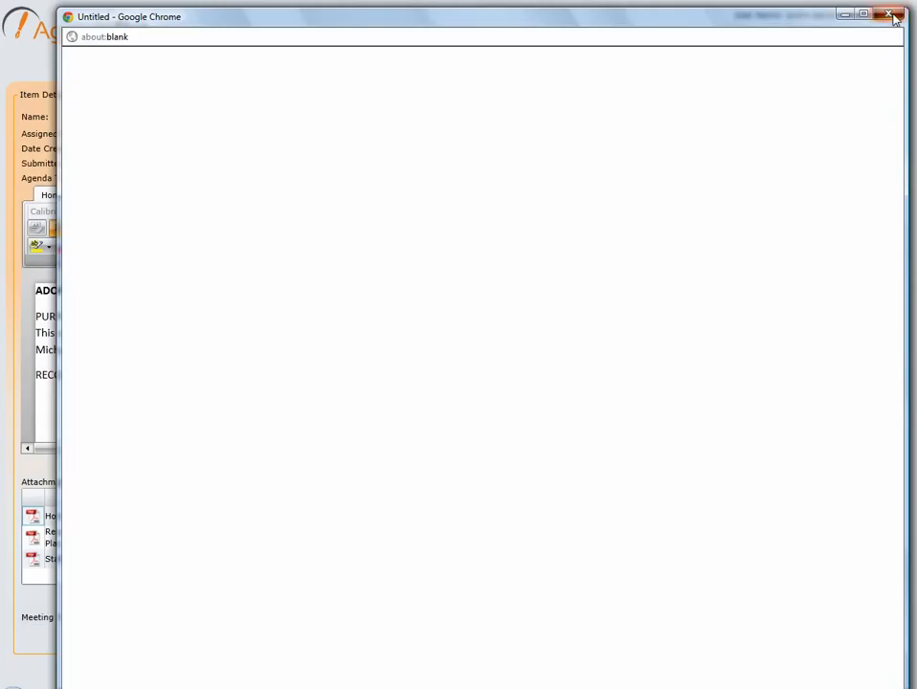
Upload the edited Resolution - 10 Year Homelessness Plan.doc as a new version and reload the item
click(892, 15)
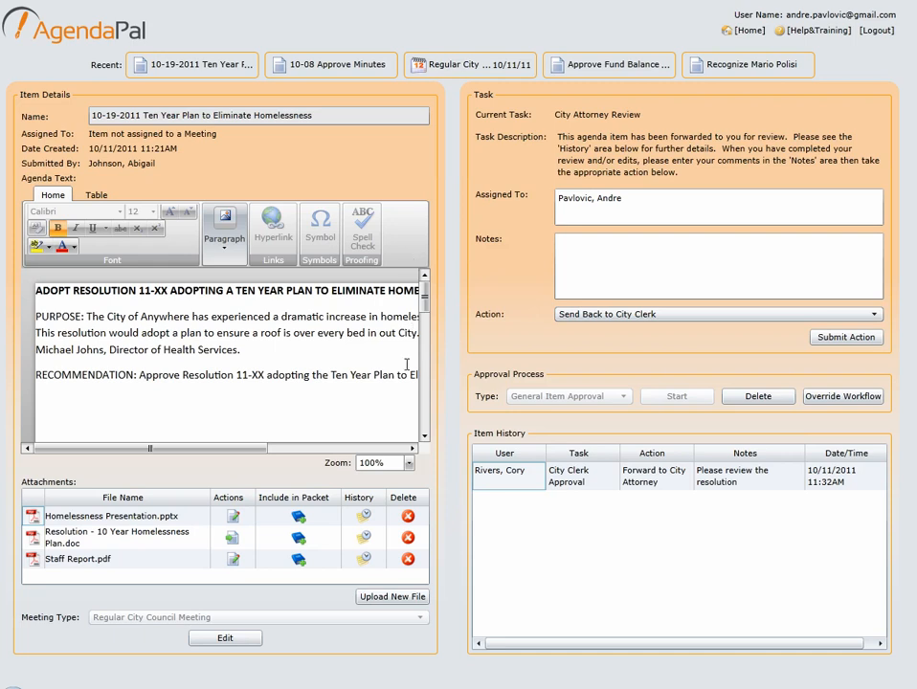
click(233, 541)
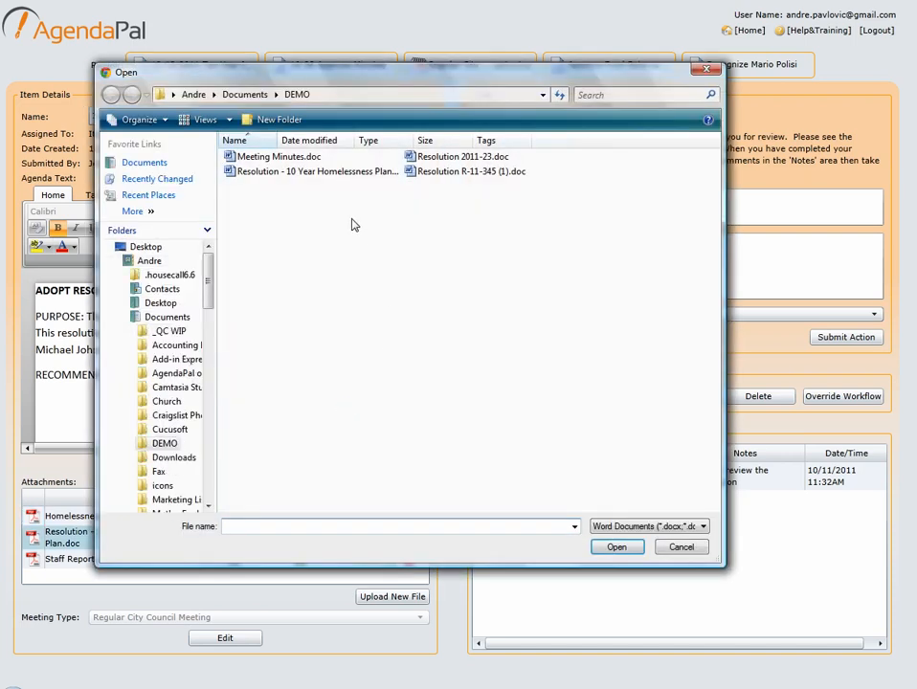
double_click(289, 174)
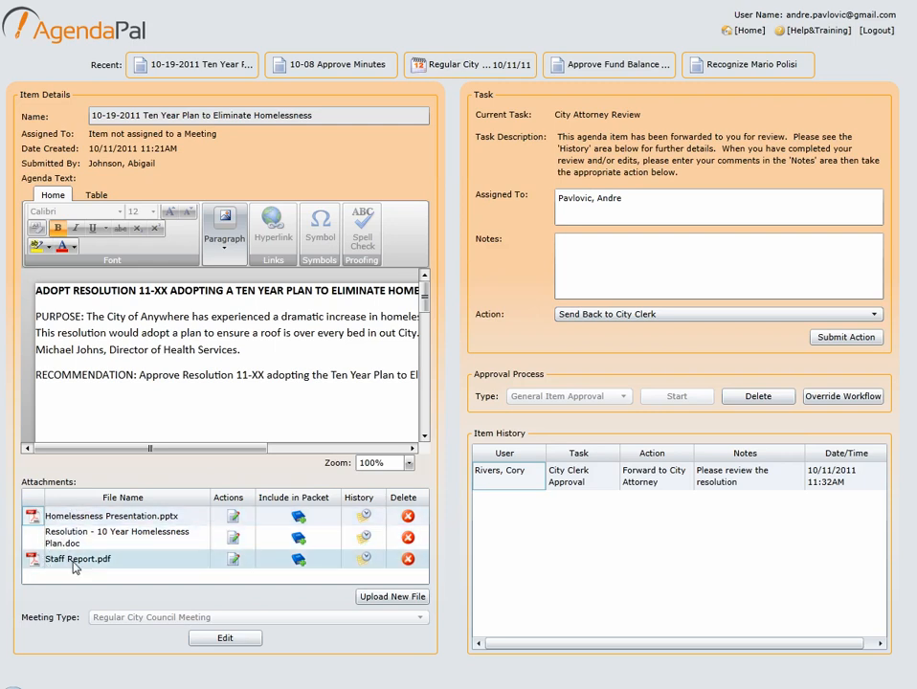
click(167, 69)
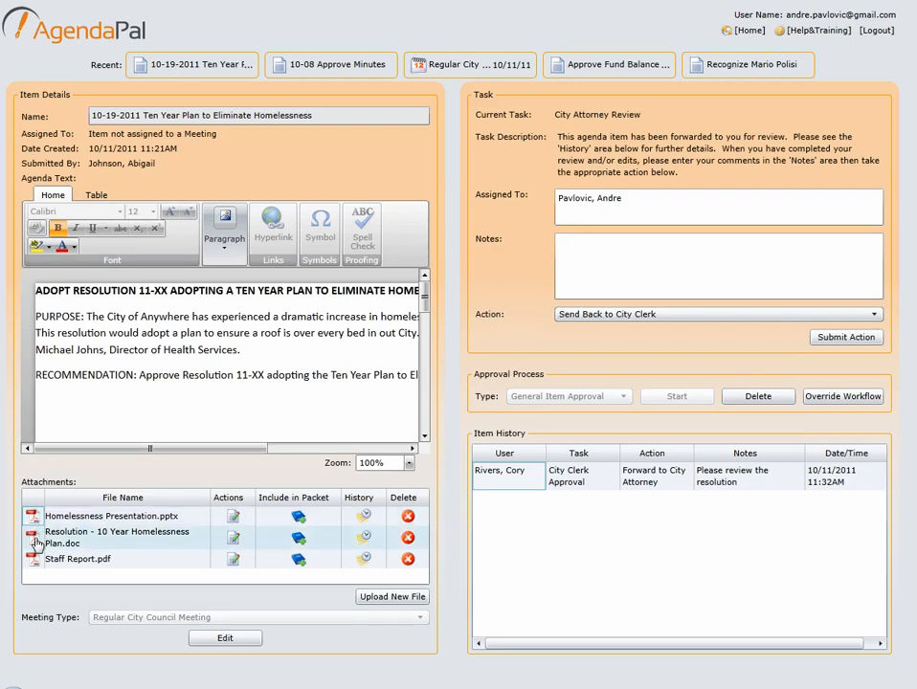
click(365, 540)
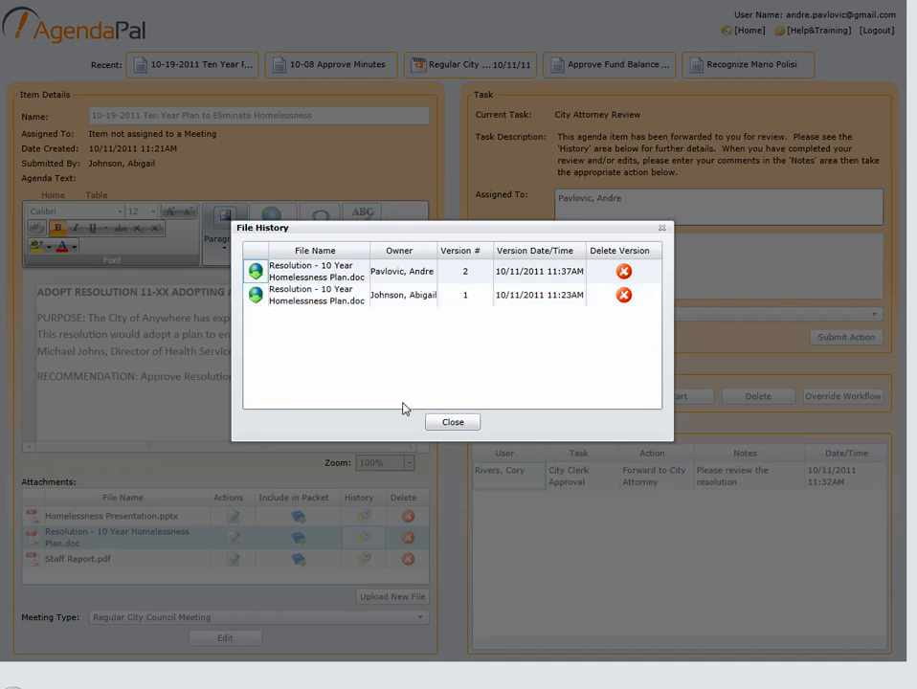
click(452, 422)
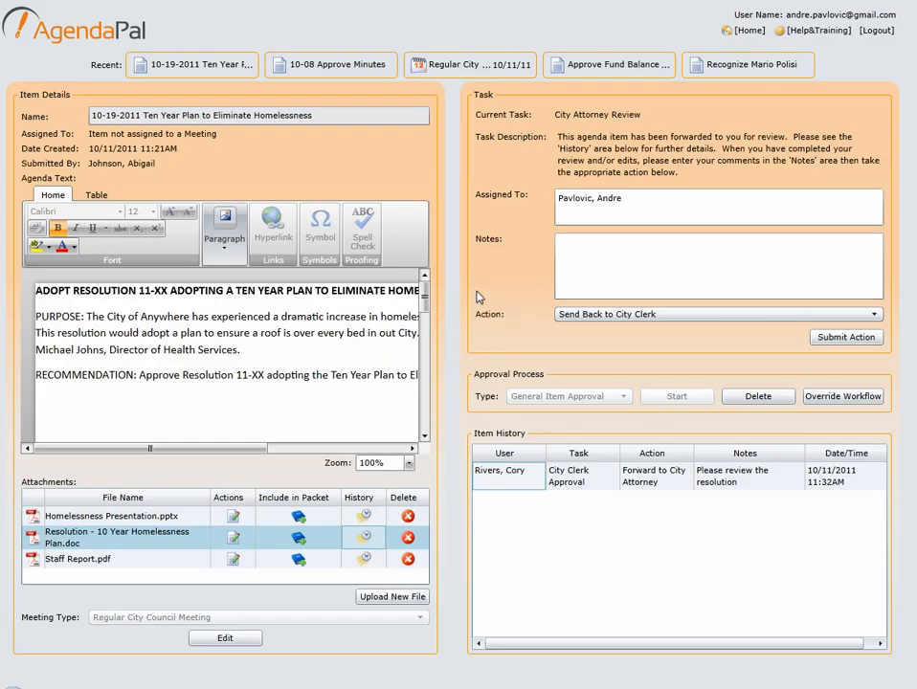
Send the item back to the City Clerk with a note about the resolution changes, then log out
click(604, 264)
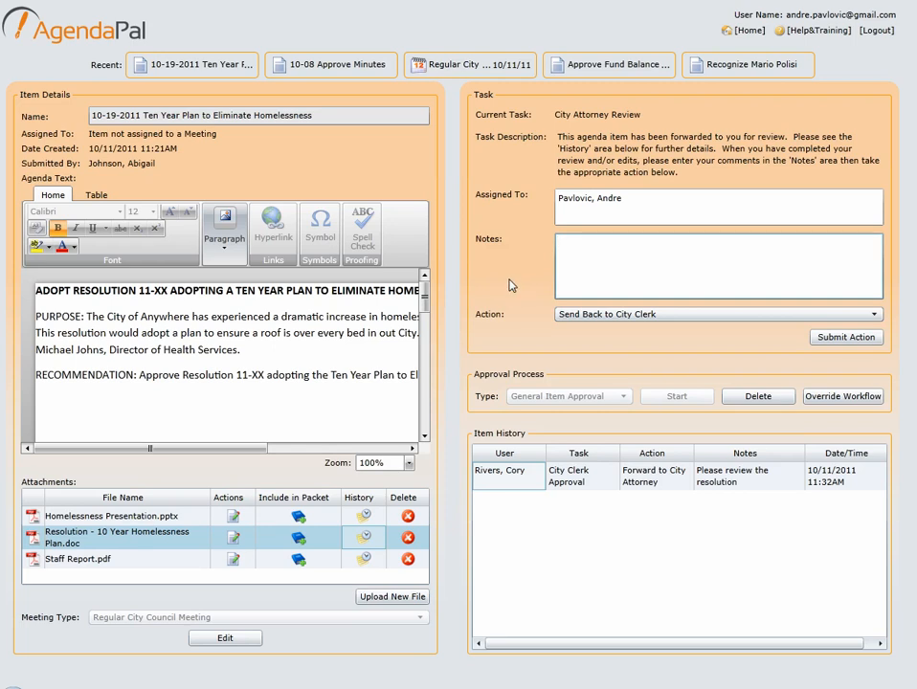
text(I made some modifications to the language of the resolution.)
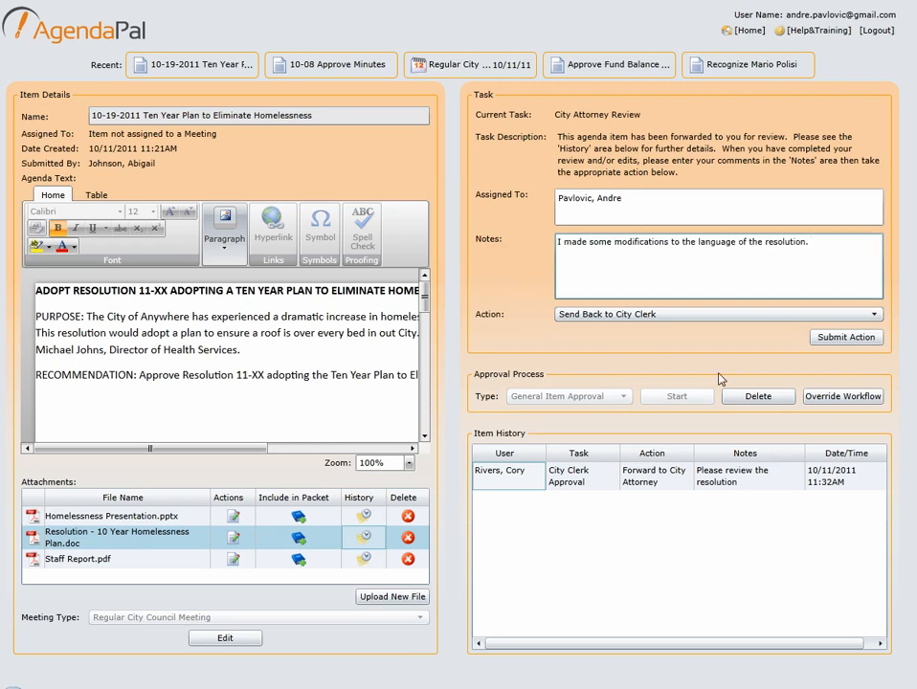
click(712, 318)
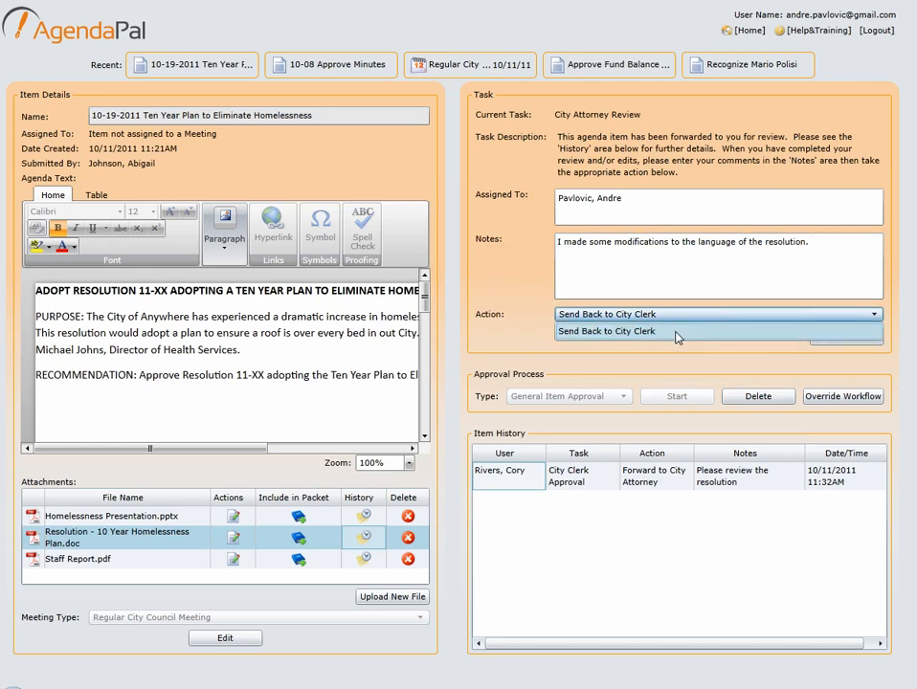
click(677, 334)
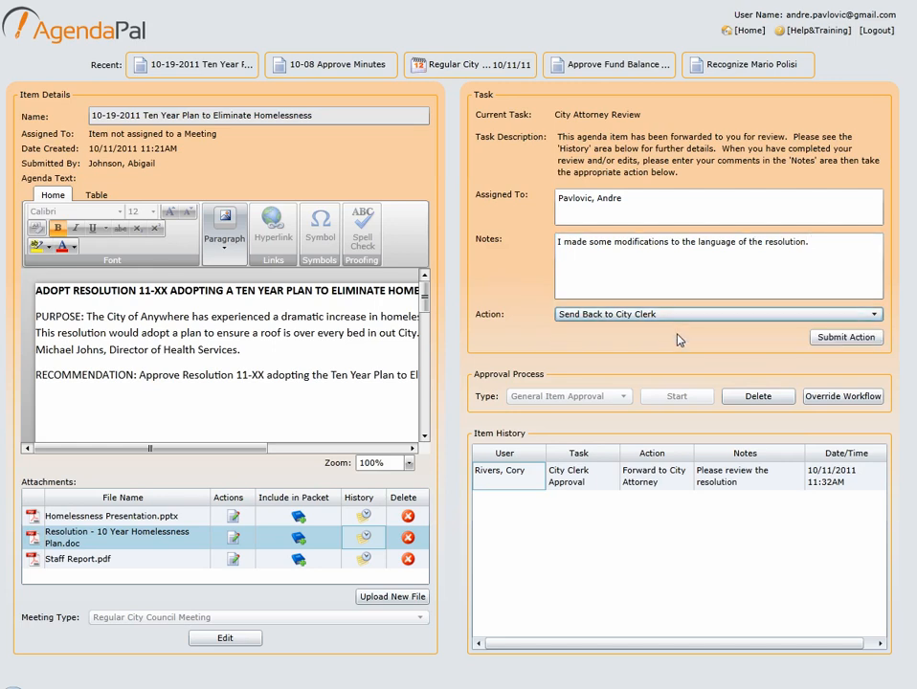
click(833, 339)
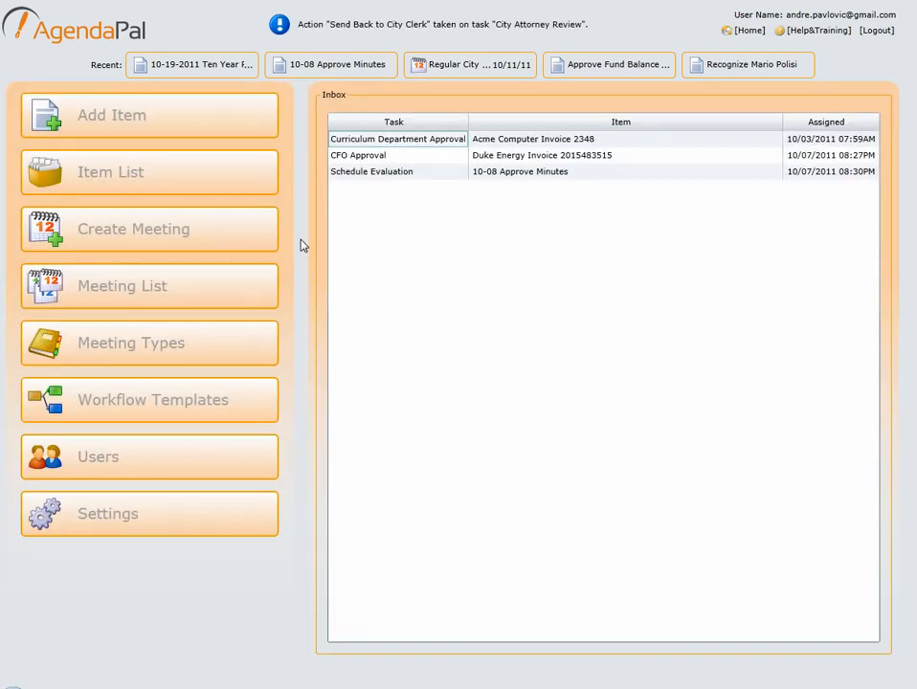
click(874, 33)
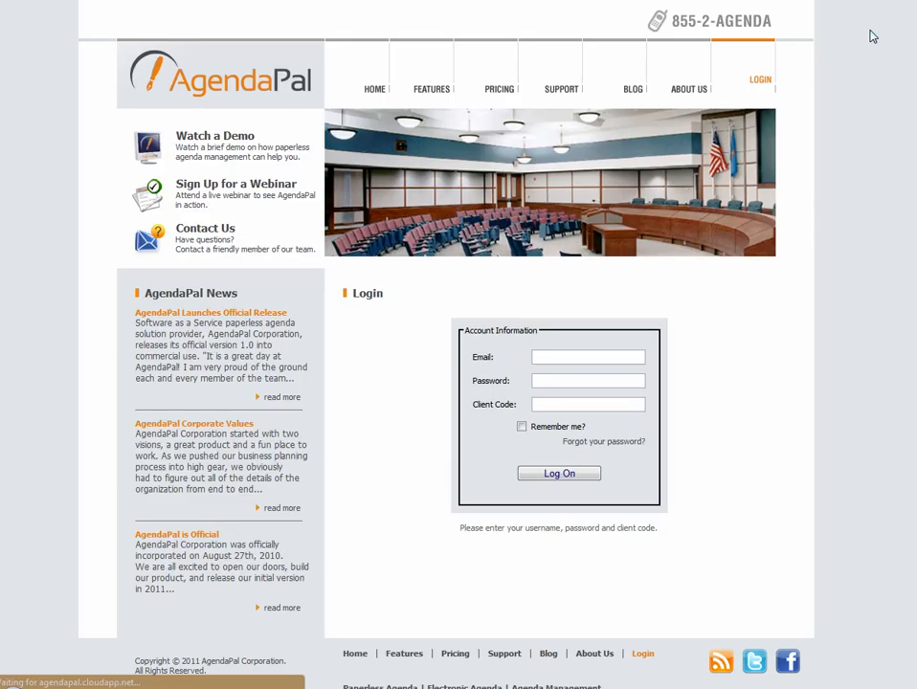
Log in with the clerk's e-mail, password and client code SALES
click(589, 355)
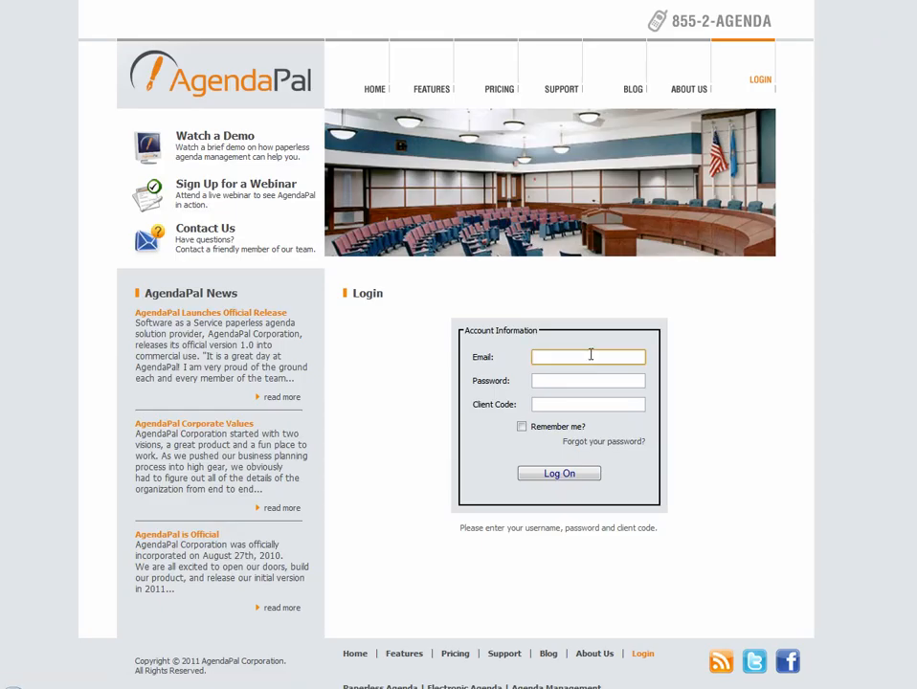
text(criver)
key(Down)
key(Tab)
text(*****)
key(Tab)
text(SALES)
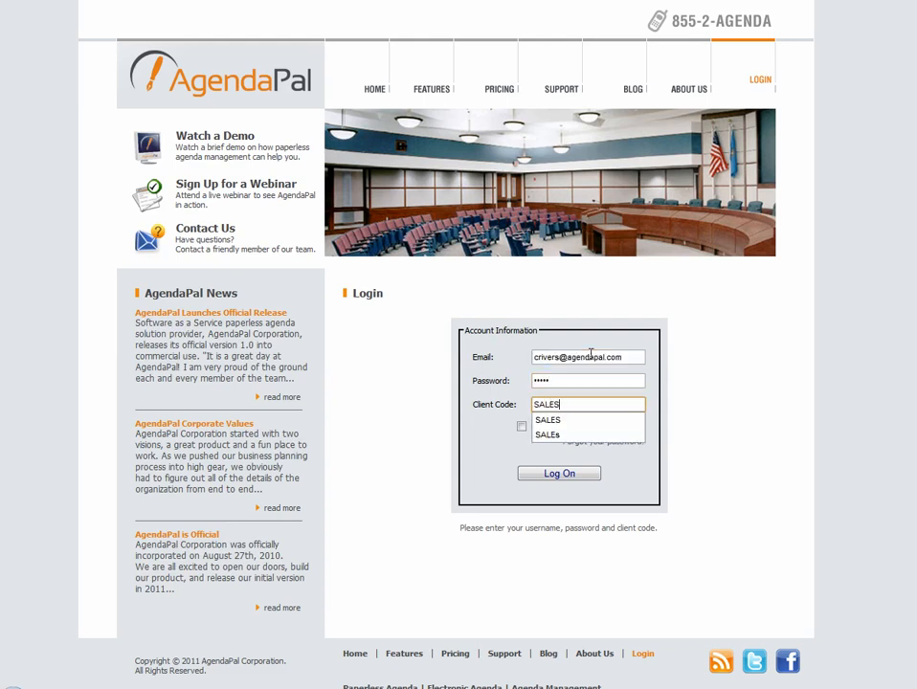
key(Return)
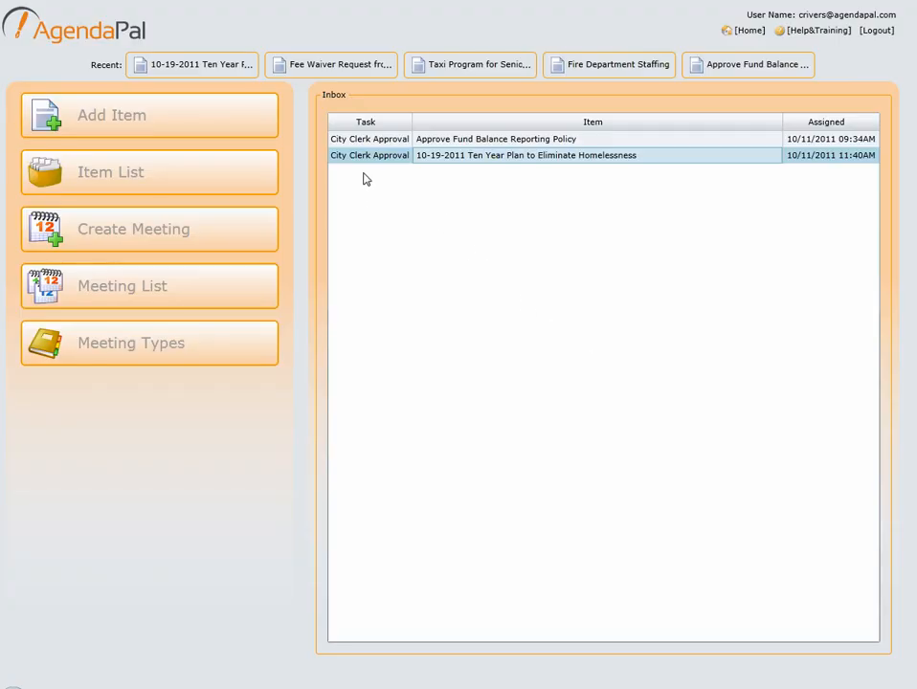
Open the Ten Year Plan item from the Inbox and submit Approve as the action
click(572, 159)
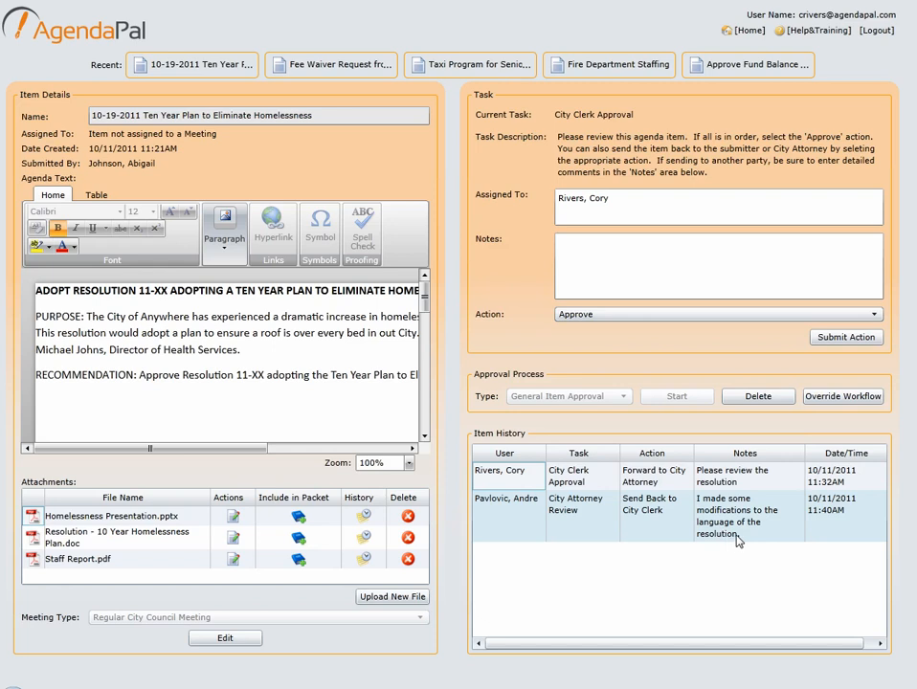
click(647, 318)
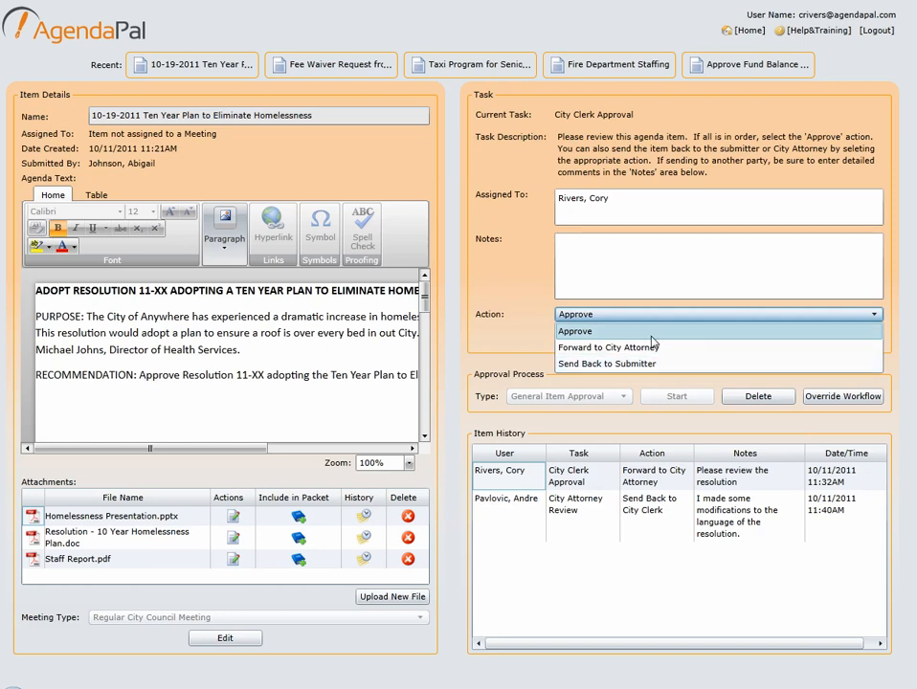
click(642, 335)
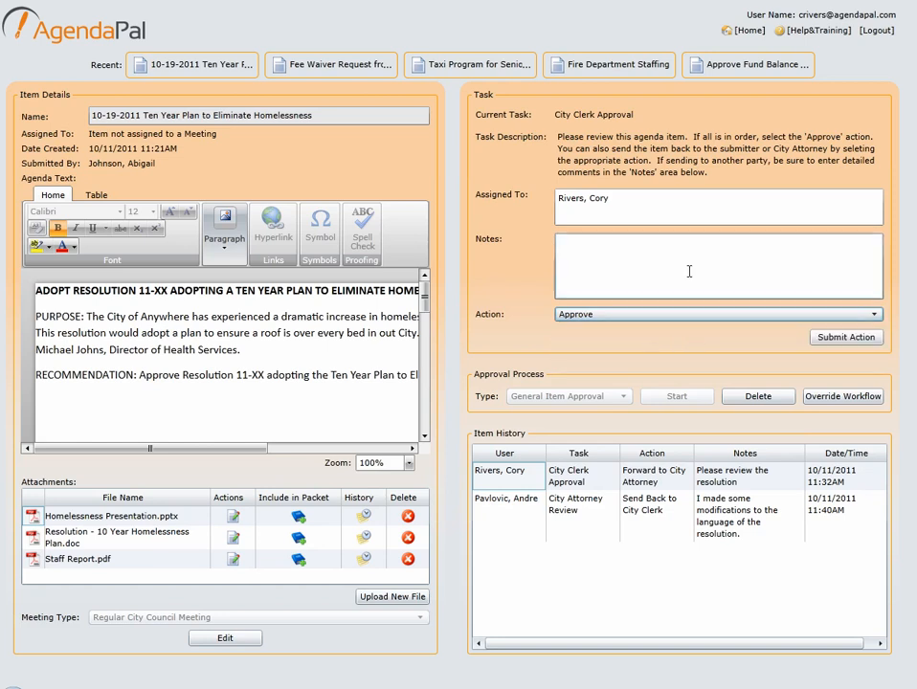
click(832, 339)
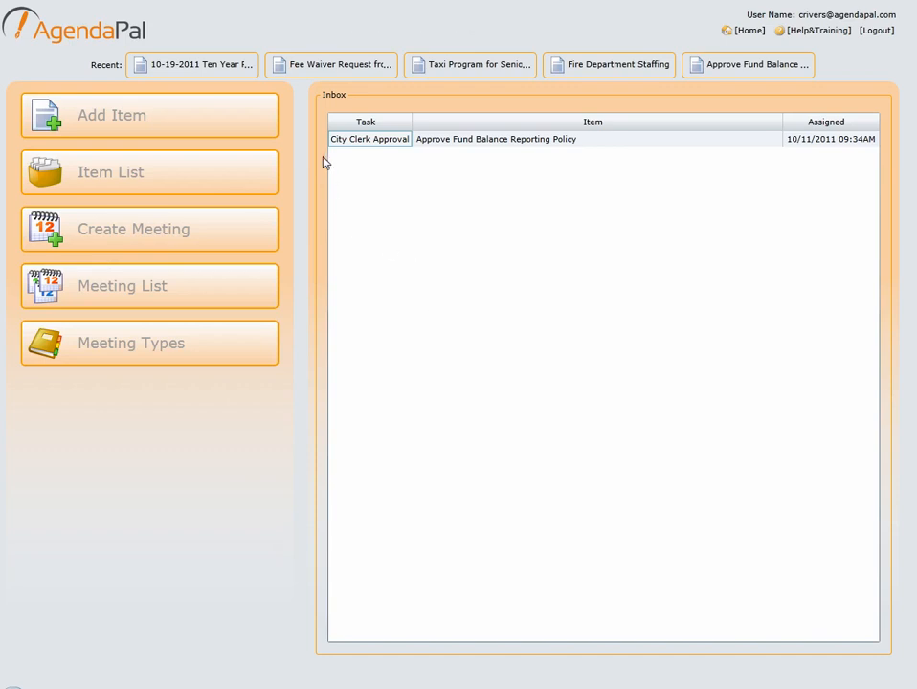
Reopen the Ten Year Plan item, then return to the AgendaPal home page
click(191, 67)
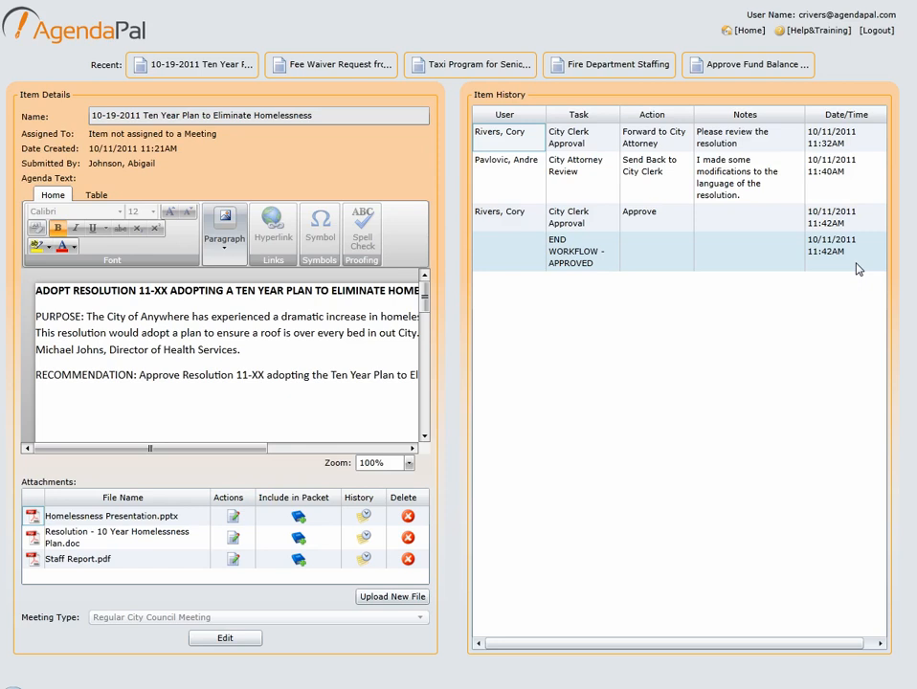
click(62, 39)
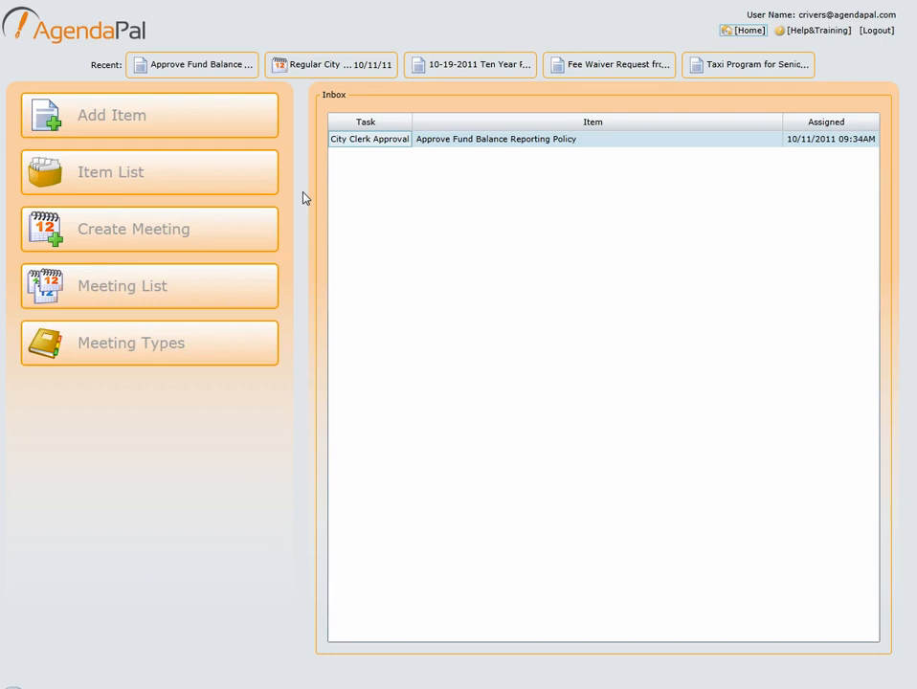
click(223, 233)
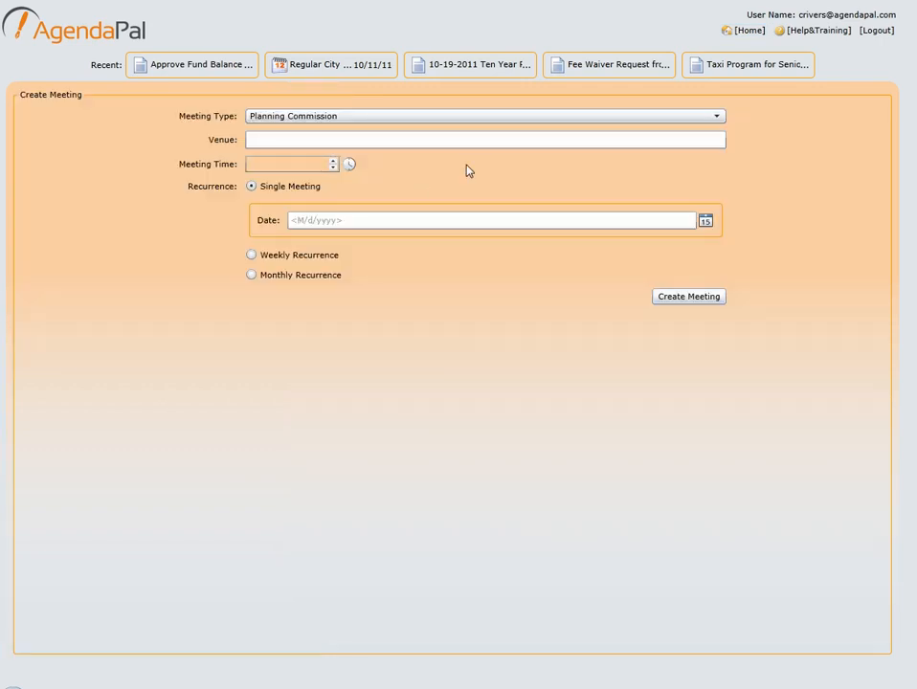
click(395, 116)
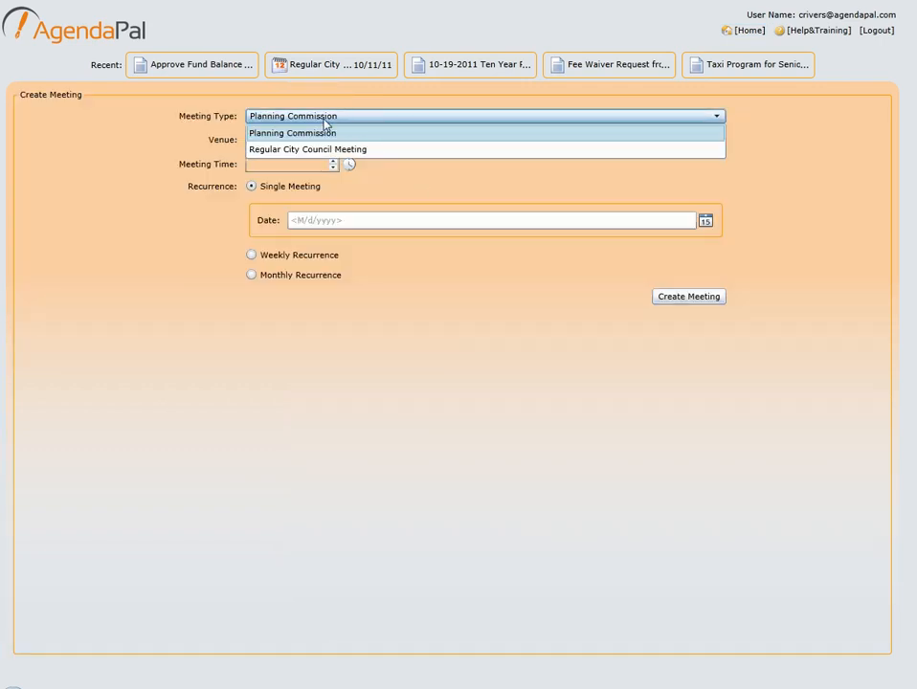
click(319, 151)
click(285, 141)
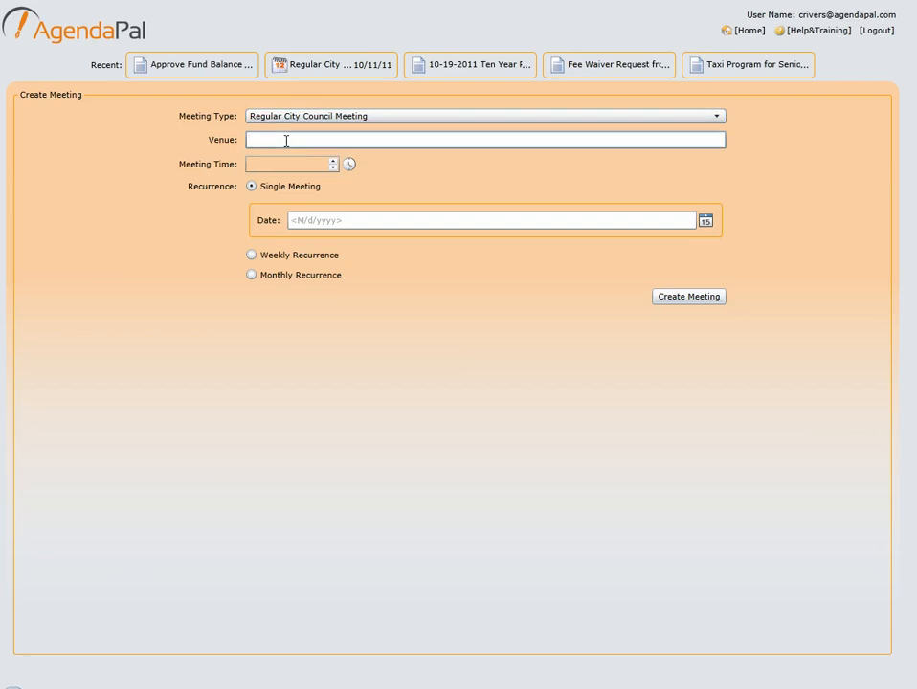
text(Council Chambers, City Hall)
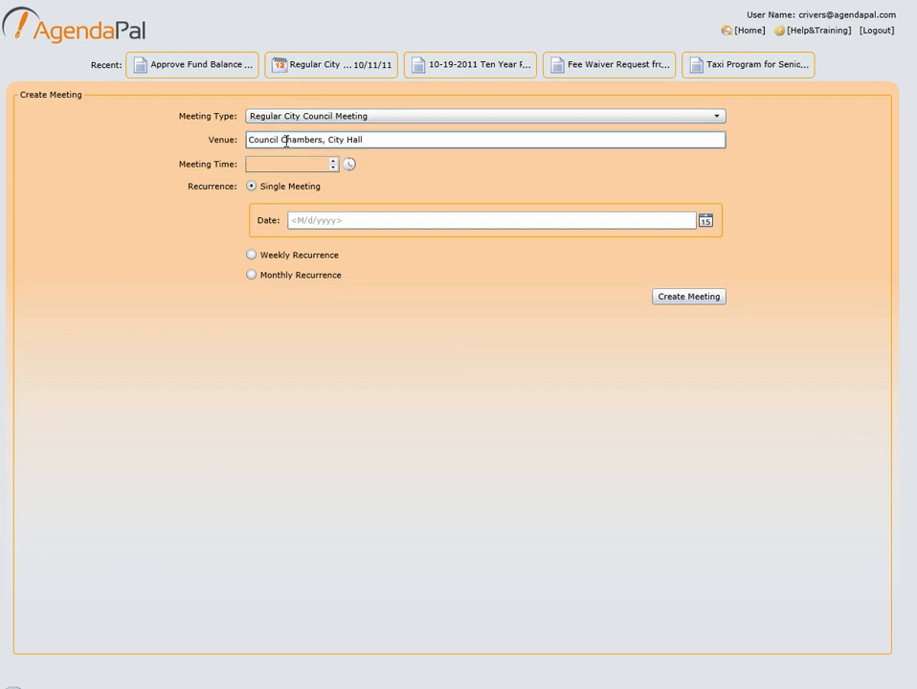
click(349, 165)
drag(351, 194, 351, 246)
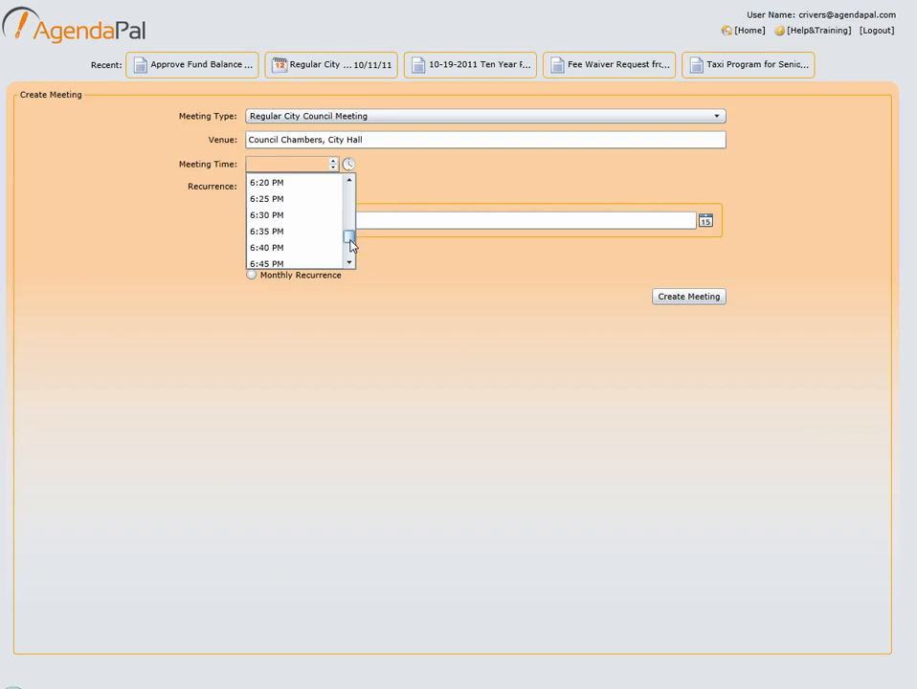
click(304, 216)
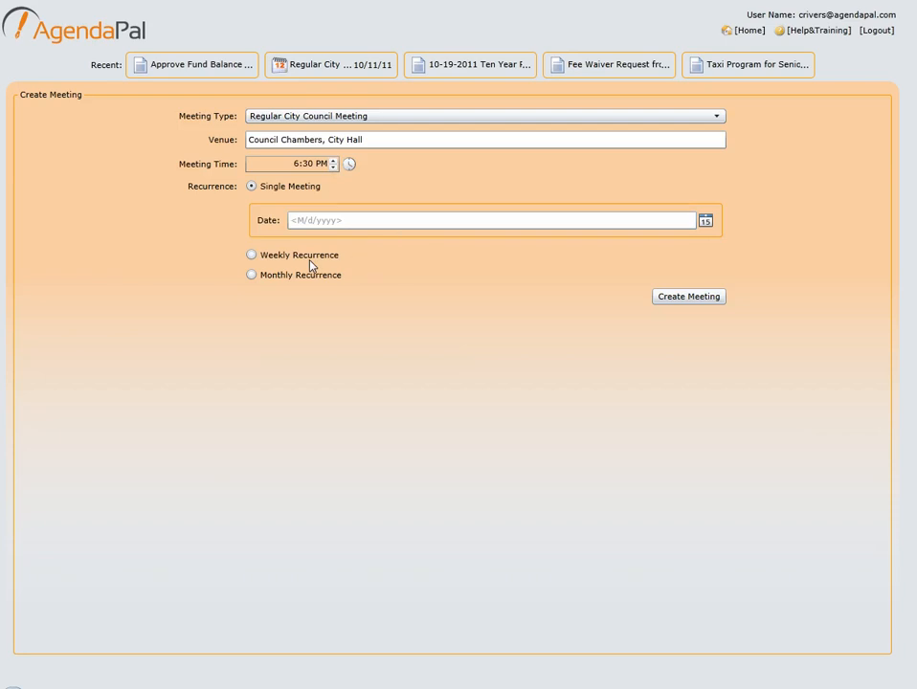
click(252, 276)
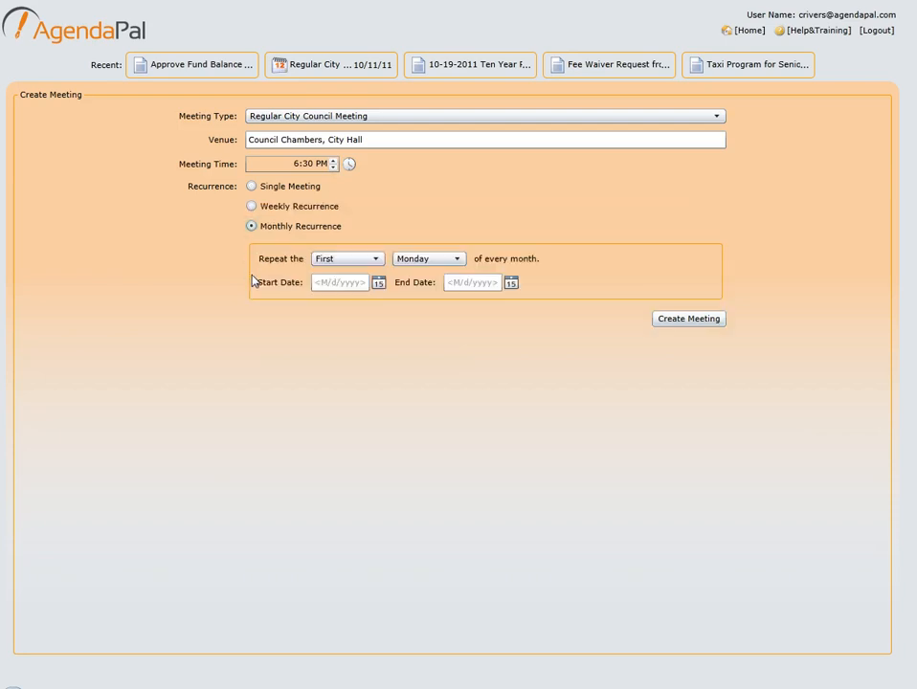
click(380, 286)
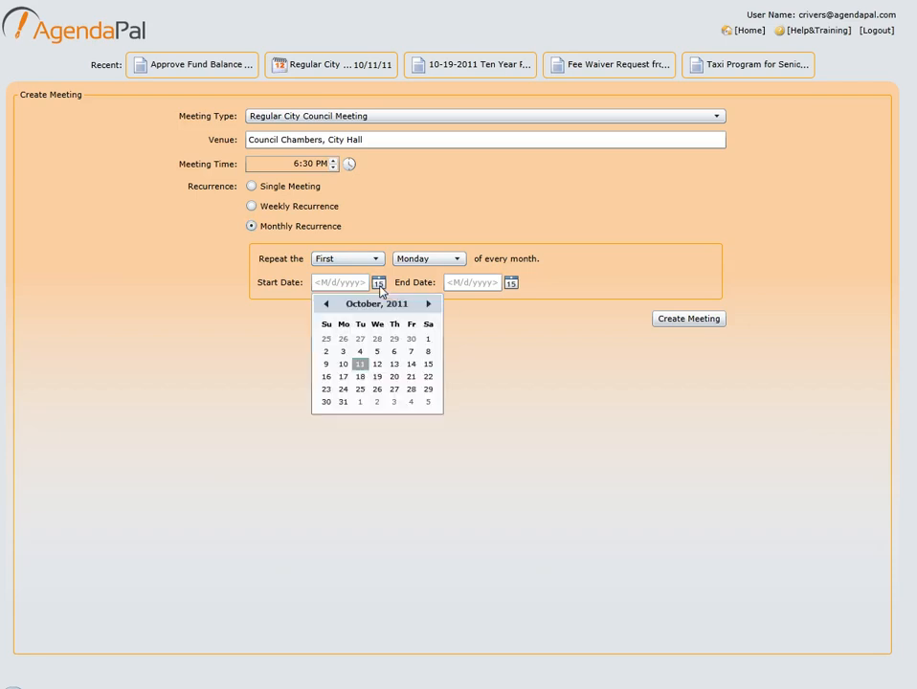
click(363, 365)
click(512, 284)
click(563, 305)
click(563, 305)
click(559, 389)
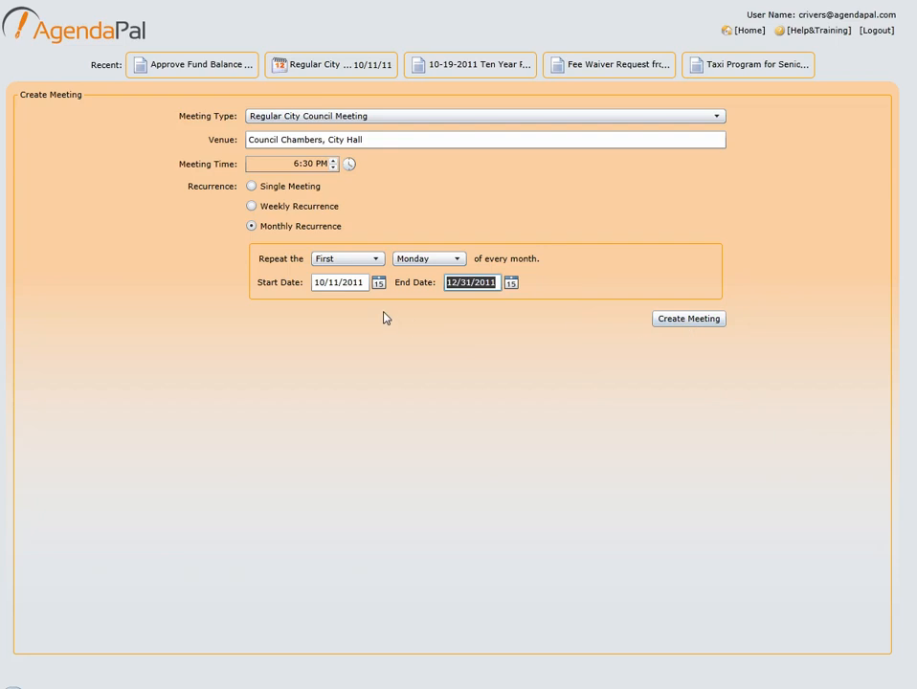
click(374, 260)
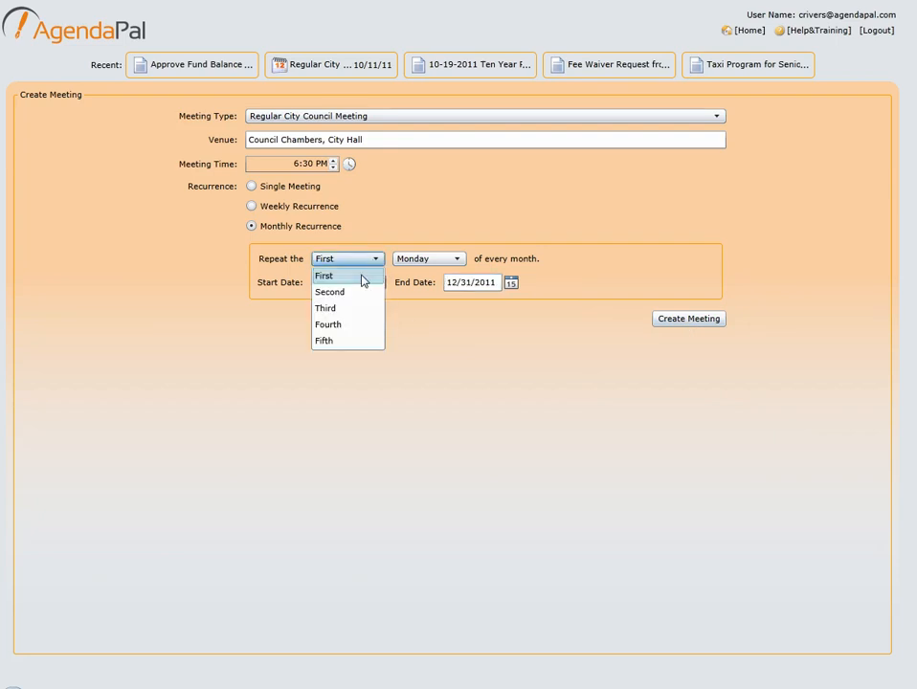
click(352, 308)
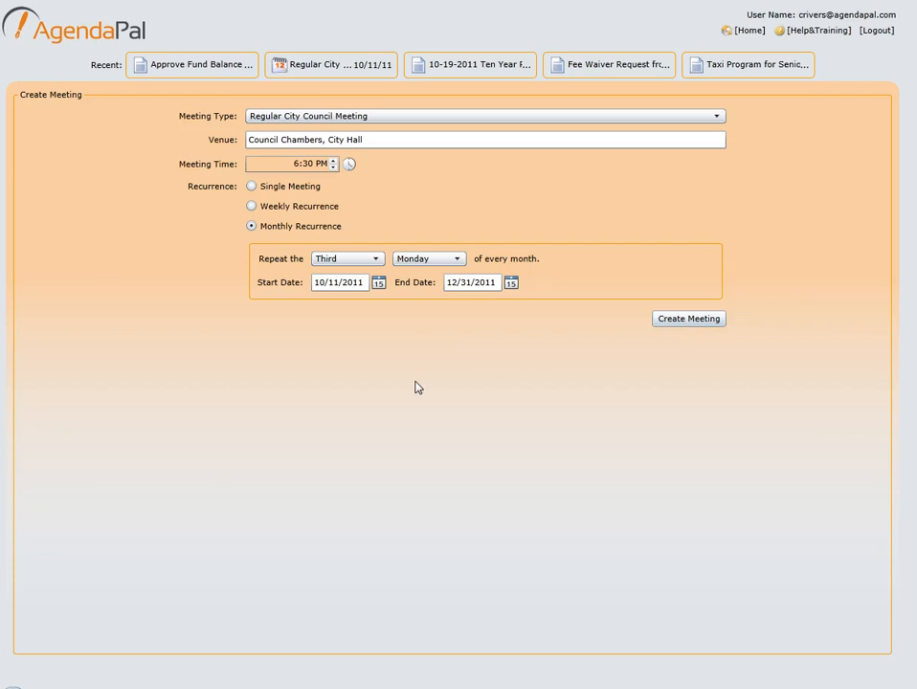
click(70, 34)
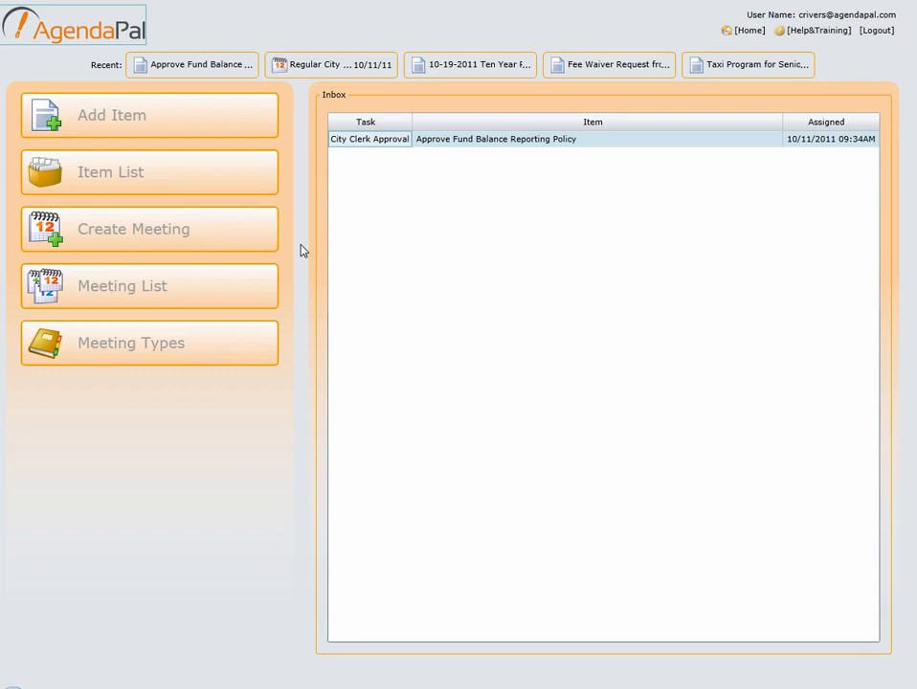
Open the 10/11/2011 Regular City Council Meeting from the Meeting List
click(149, 296)
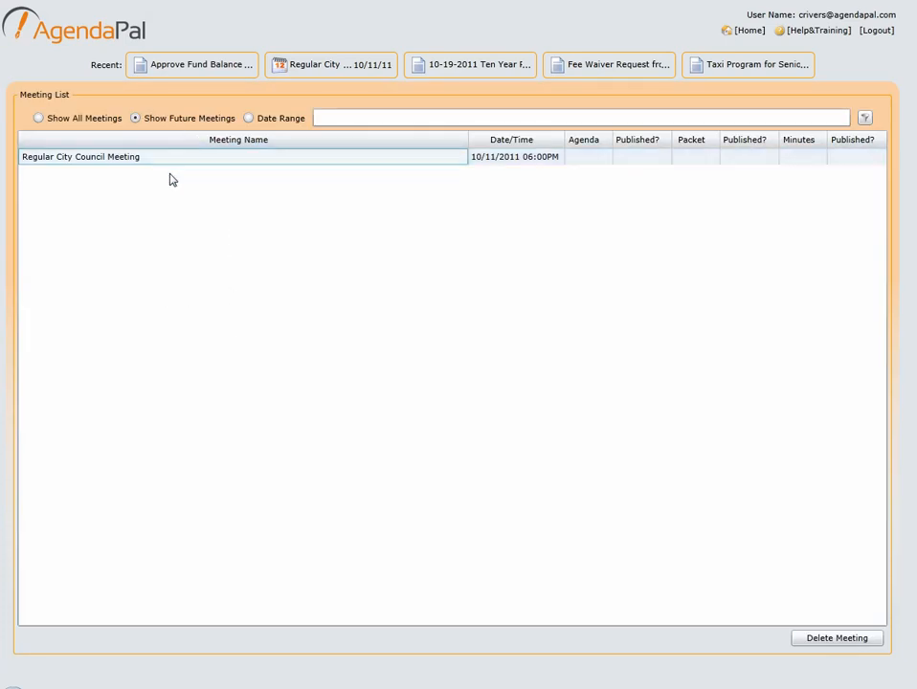
click(111, 158)
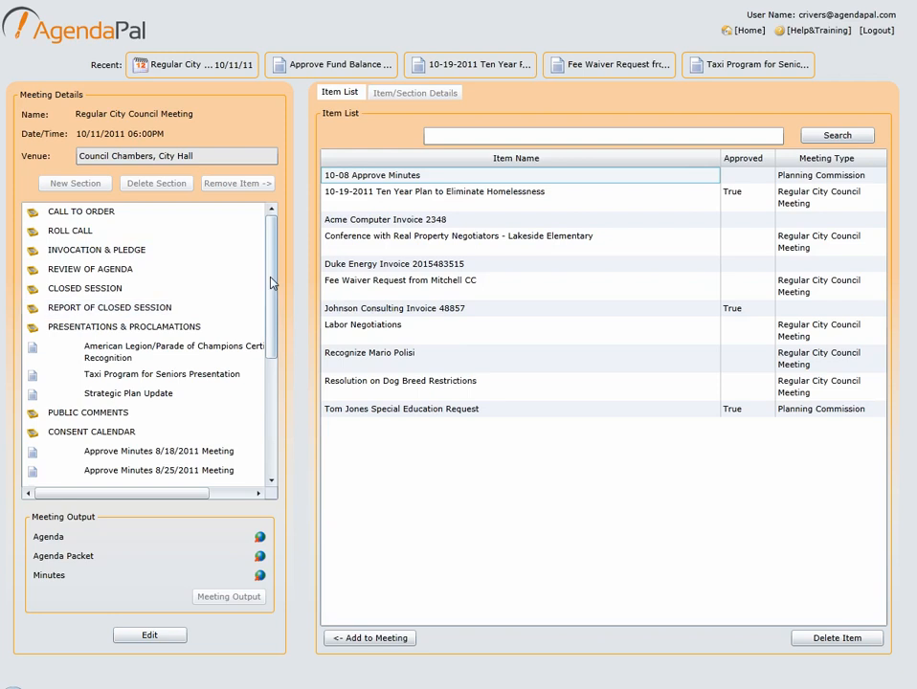
Add Labor Negotiations and the Real Property Negotiators conference to CLOSED SESSION
drag(273, 260, 272, 230)
click(149, 637)
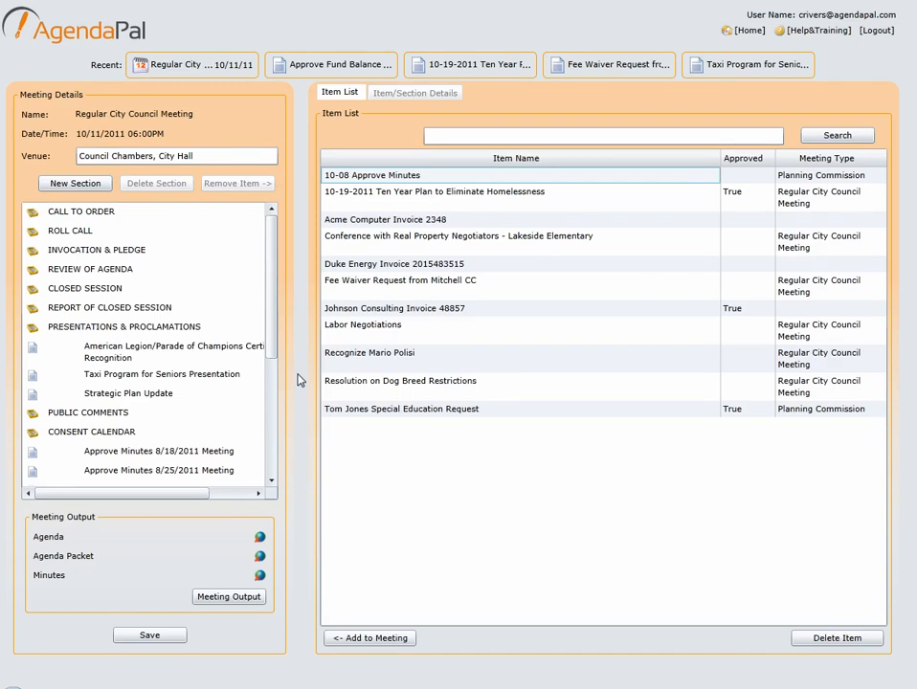
click(605, 334)
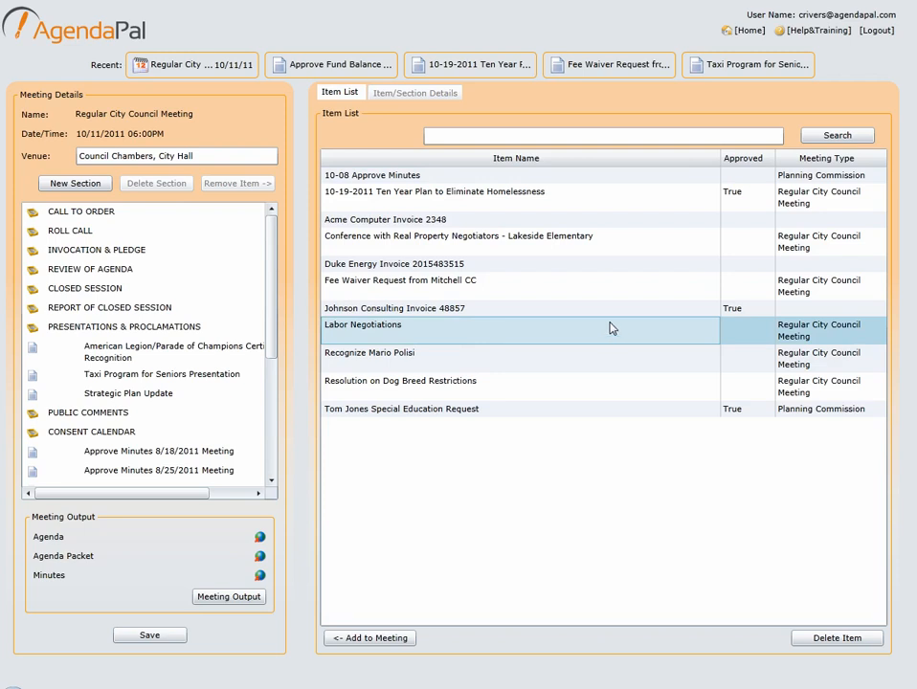
ctrl+click(649, 247)
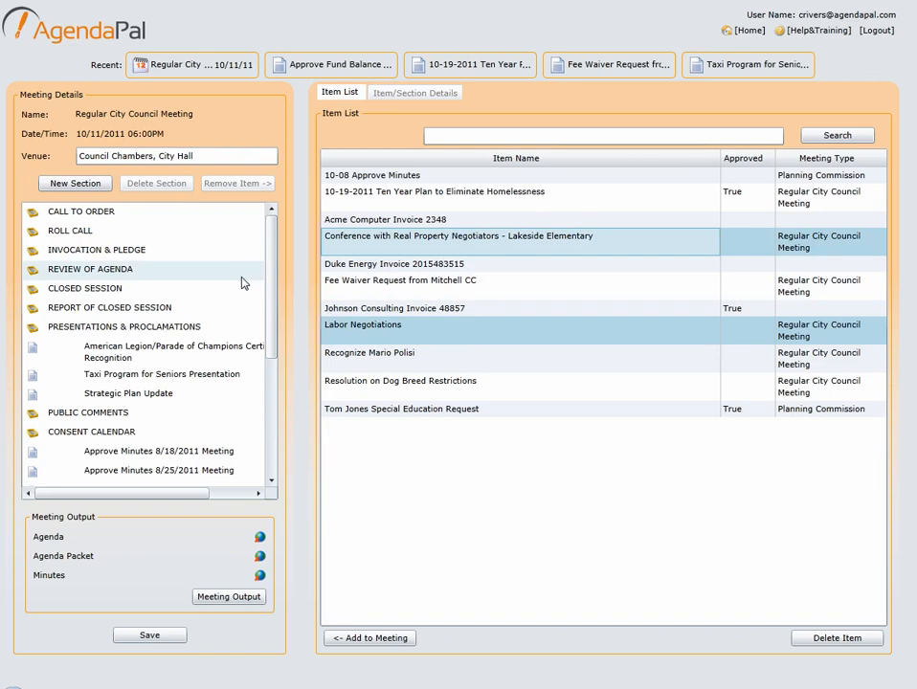
click(174, 298)
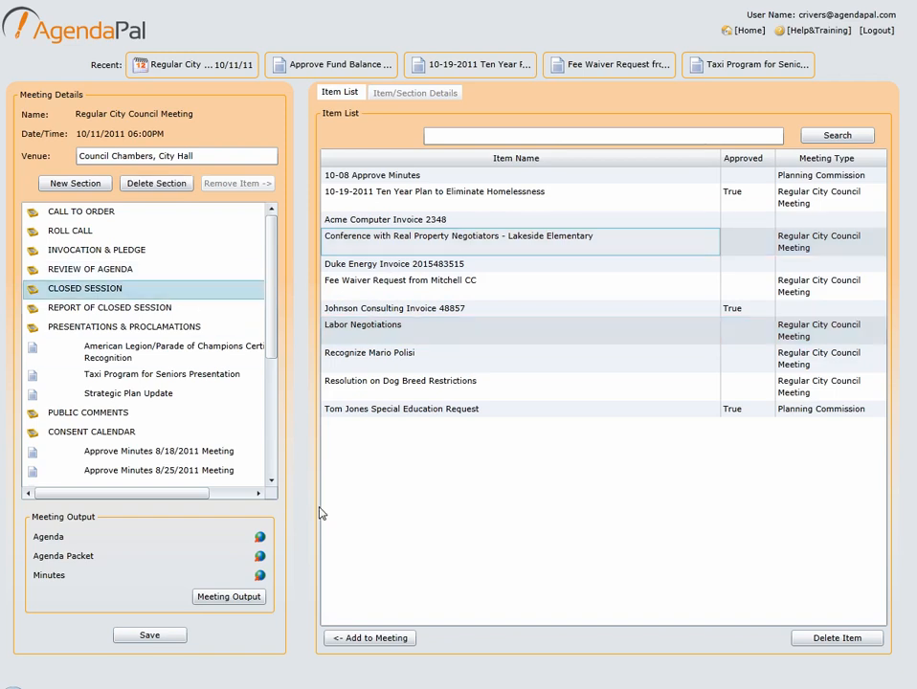
click(360, 647)
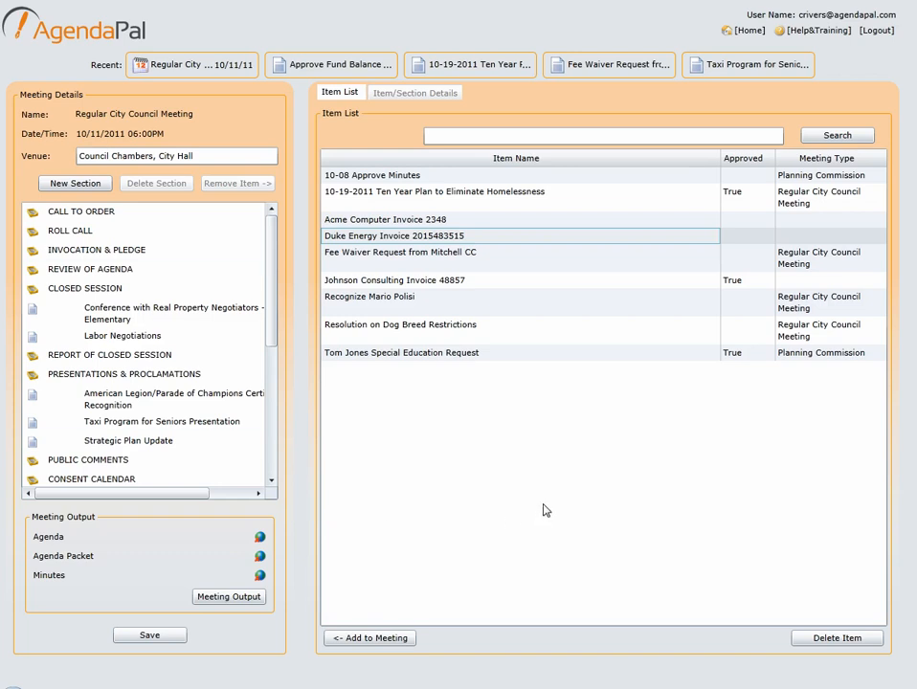
Add the recognition item to PRESENTATIONS & PROCLAMATIONS
click(536, 310)
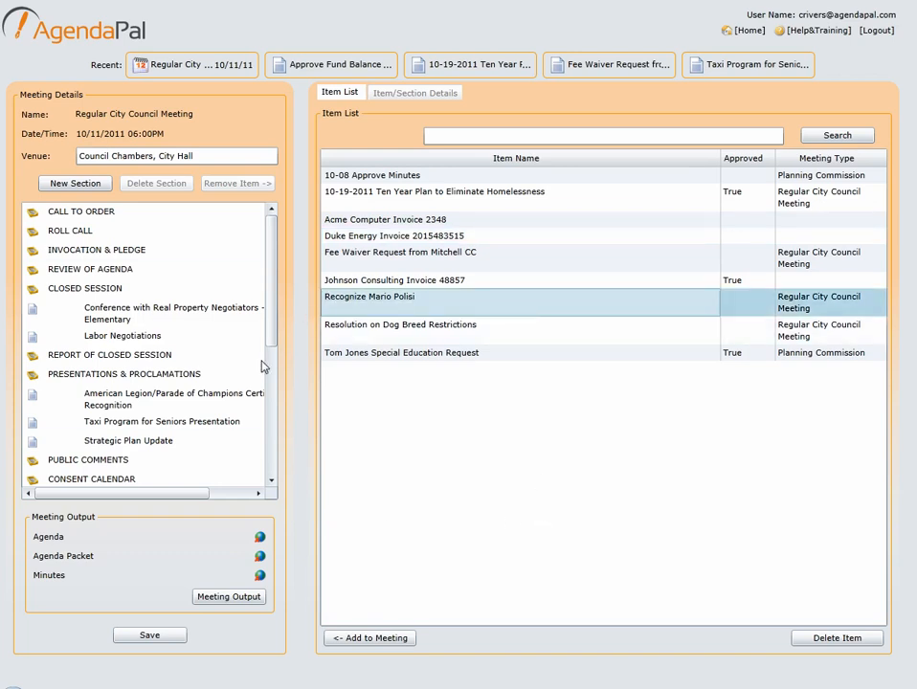
click(228, 382)
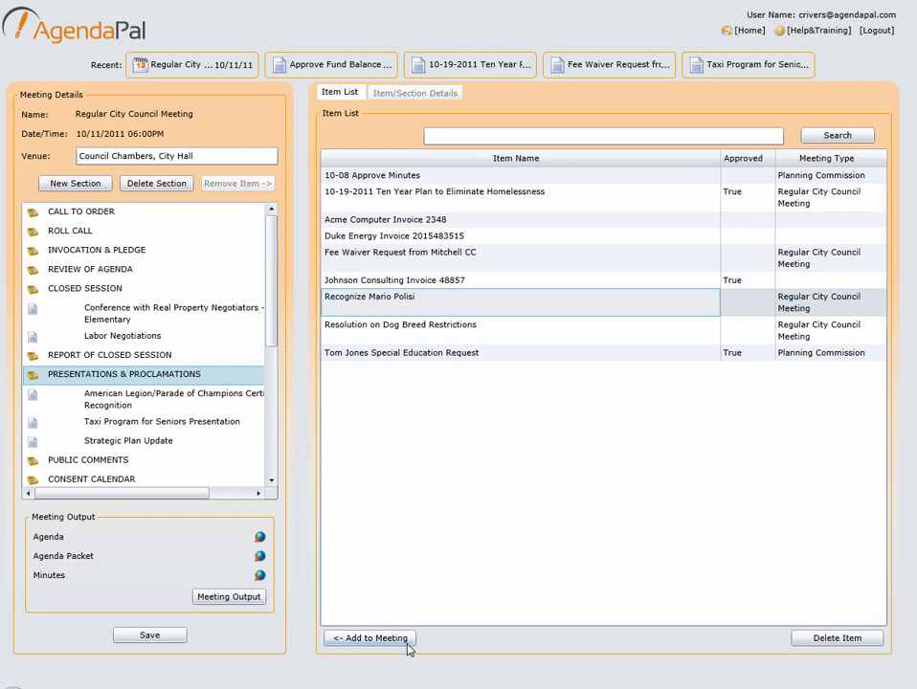
click(372, 638)
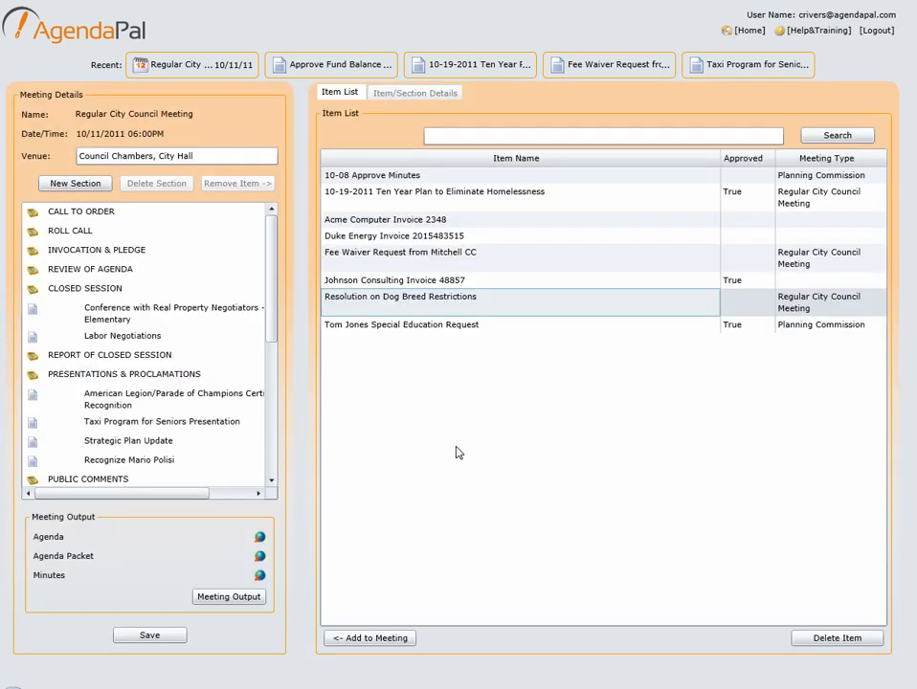
Add the Ten Year Plan to Eliminate Homelessness item under NEW BUSINESS
scroll(271, 362, down, 1)
drag(272, 362, 266, 481)
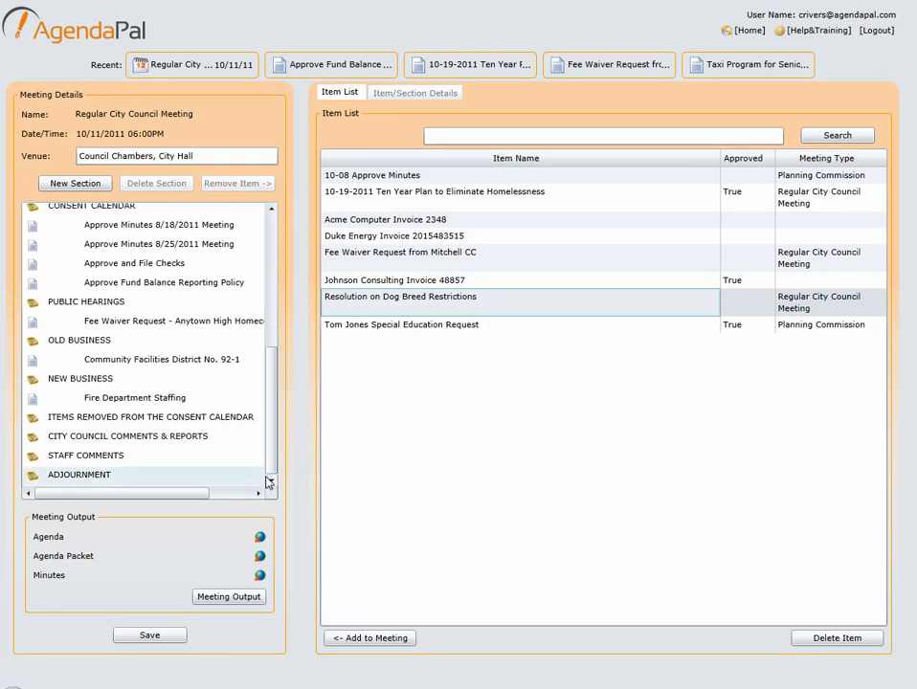
click(588, 205)
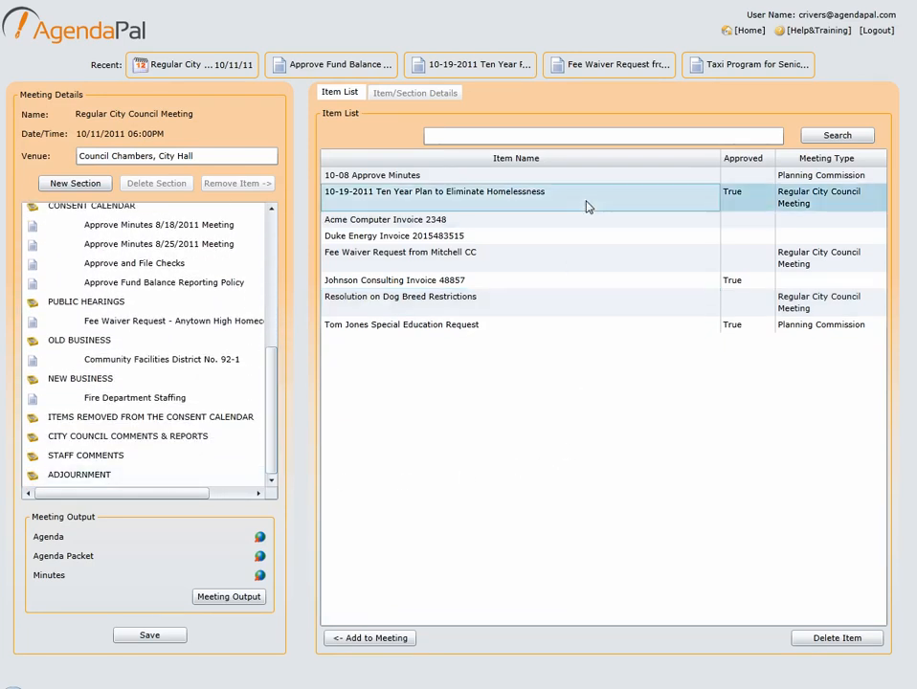
click(137, 382)
click(369, 639)
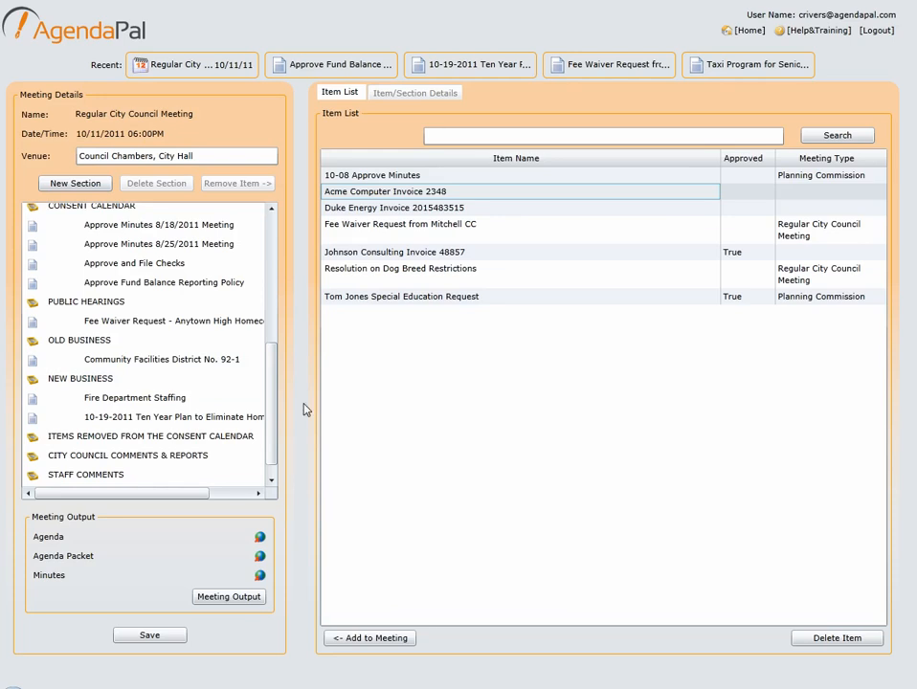
Remove Fire Department Staffing from the agenda and re-add it under NEW BUSINESS
click(43, 399)
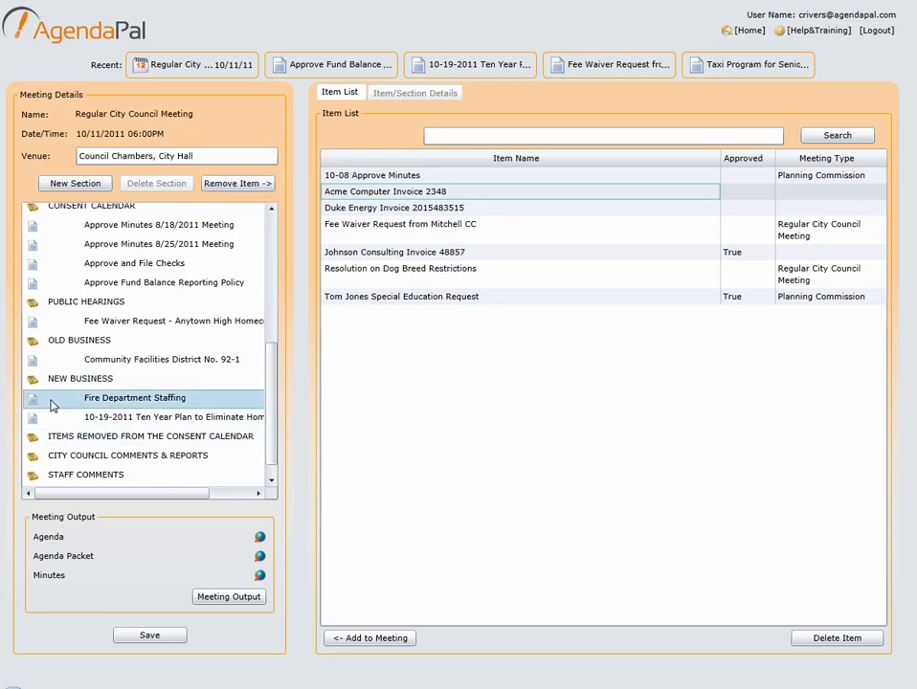
click(232, 187)
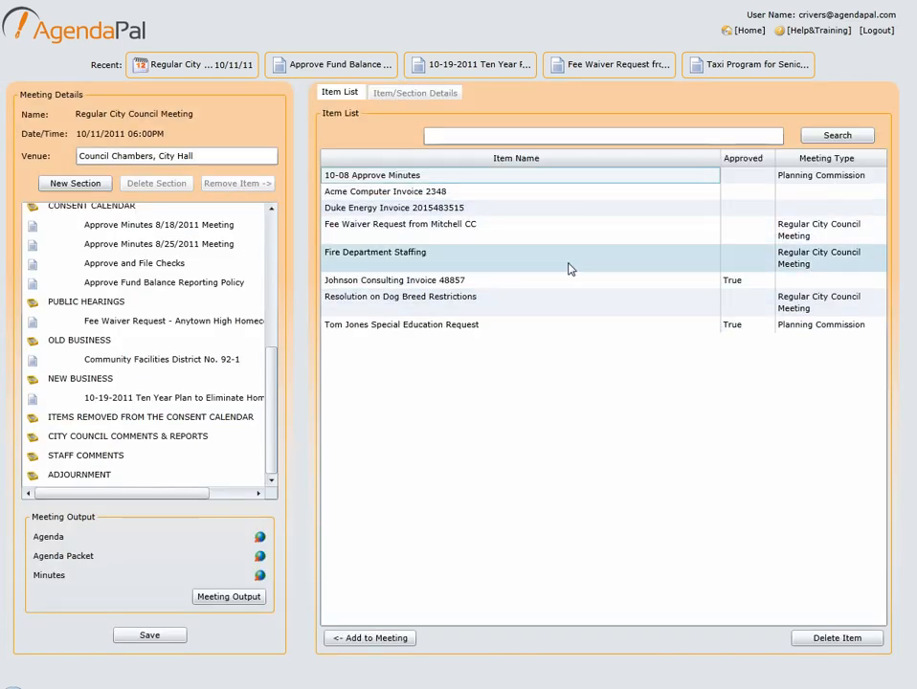
click(513, 266)
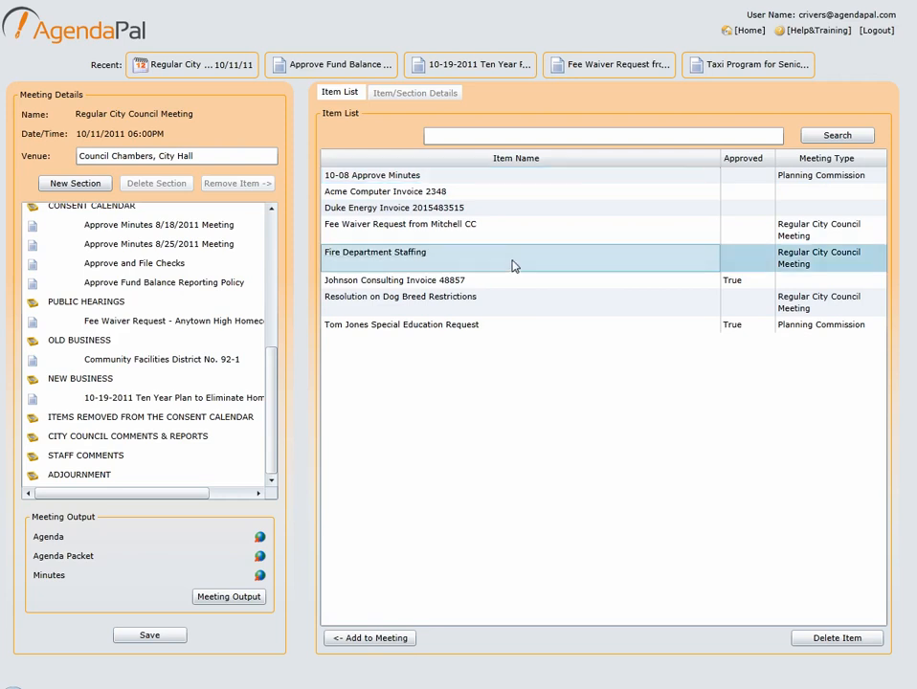
click(149, 381)
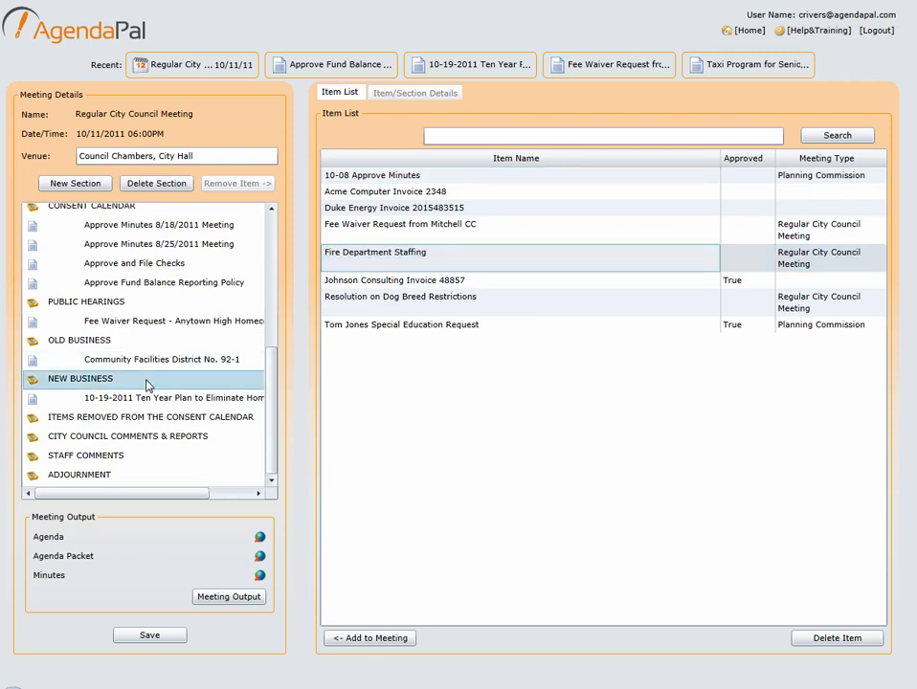
click(371, 637)
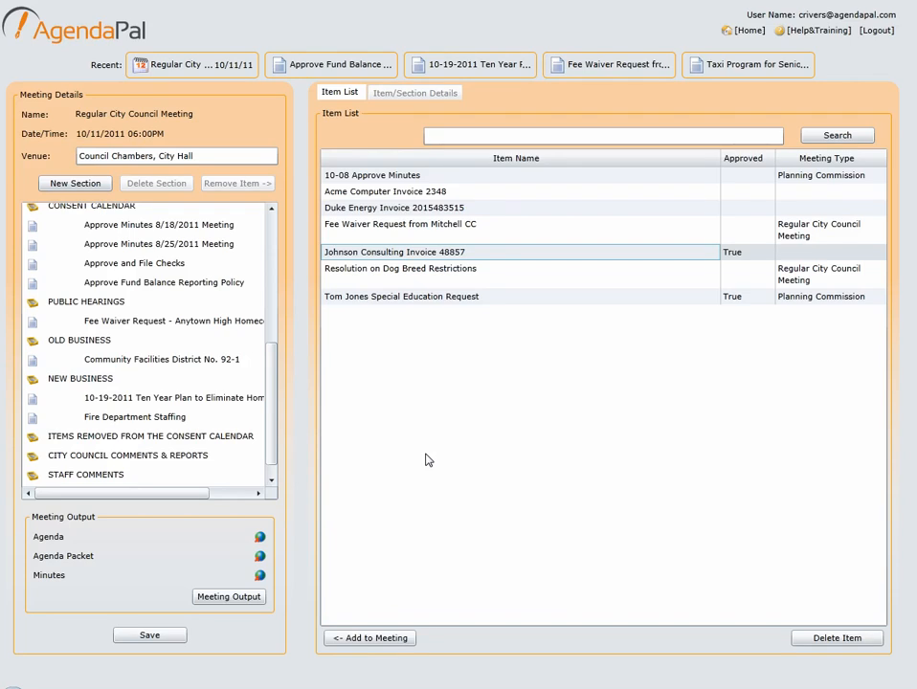
Move Fire Department Staffing into OLD BUSINESS above Community Facilities
click(33, 424)
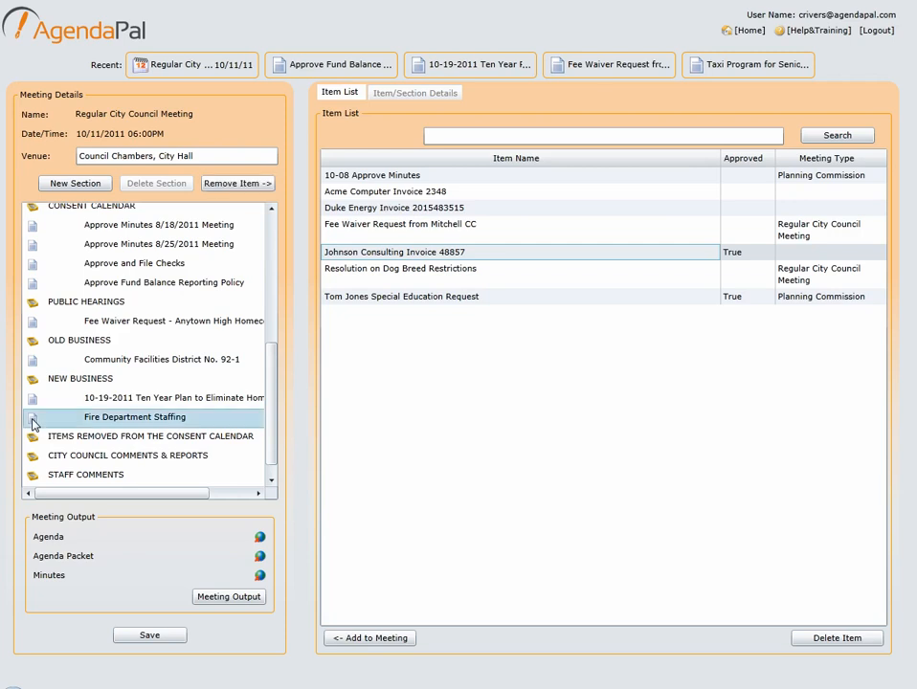
drag(34, 364, 55, 357)
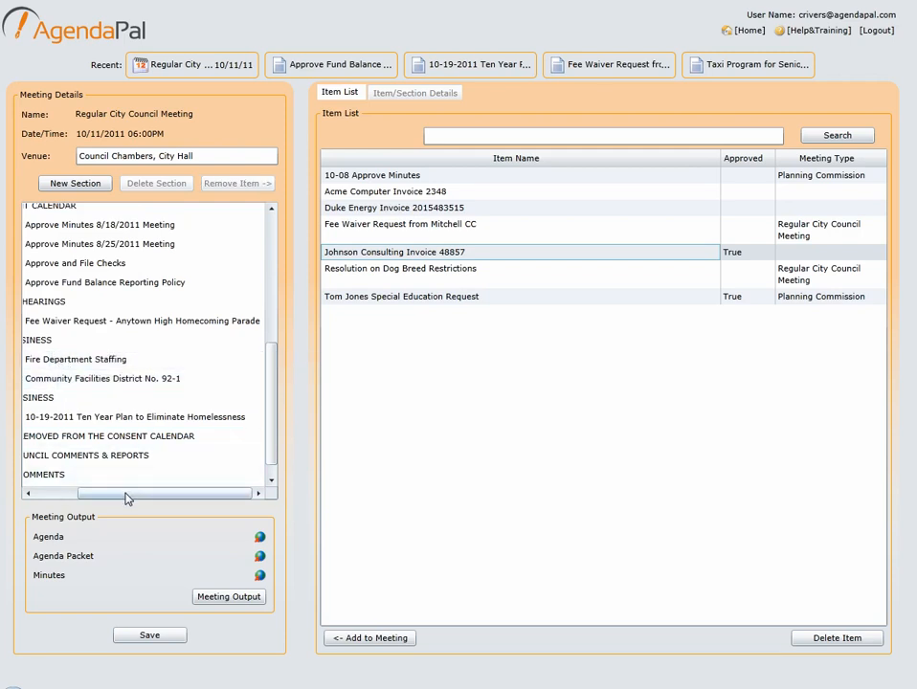
click(55, 495)
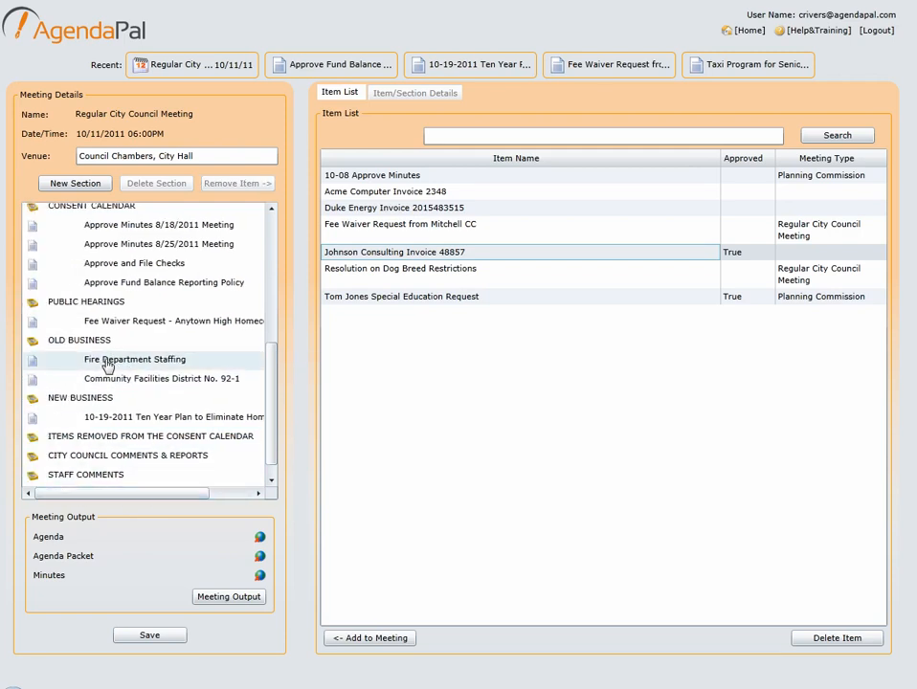
drag(273, 424, 272, 351)
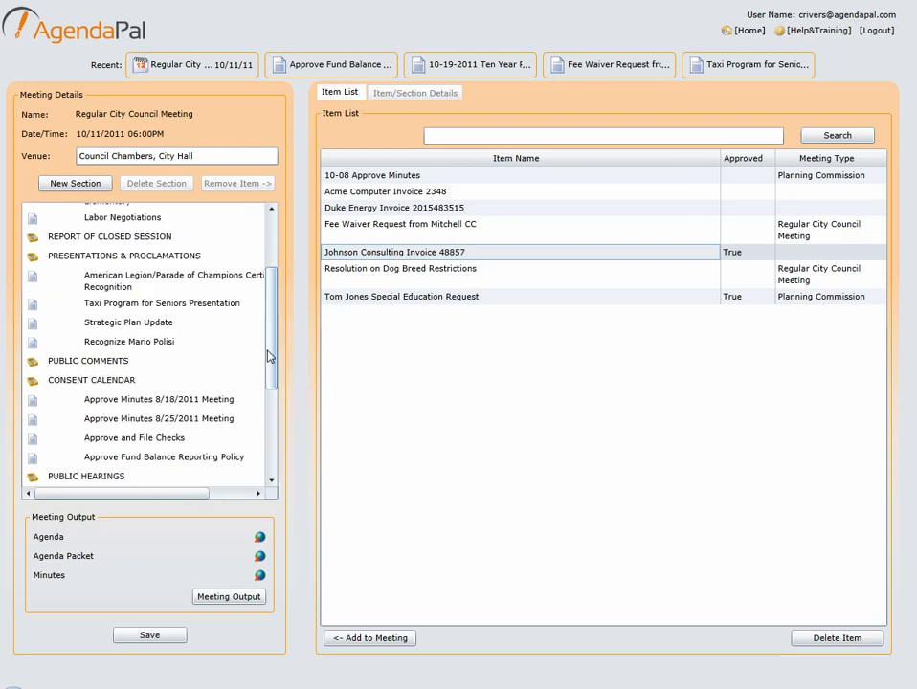
Move Approve and File Checks to the top of the CONSENT CALENDAR
click(34, 441)
drag(35, 403, 34, 403)
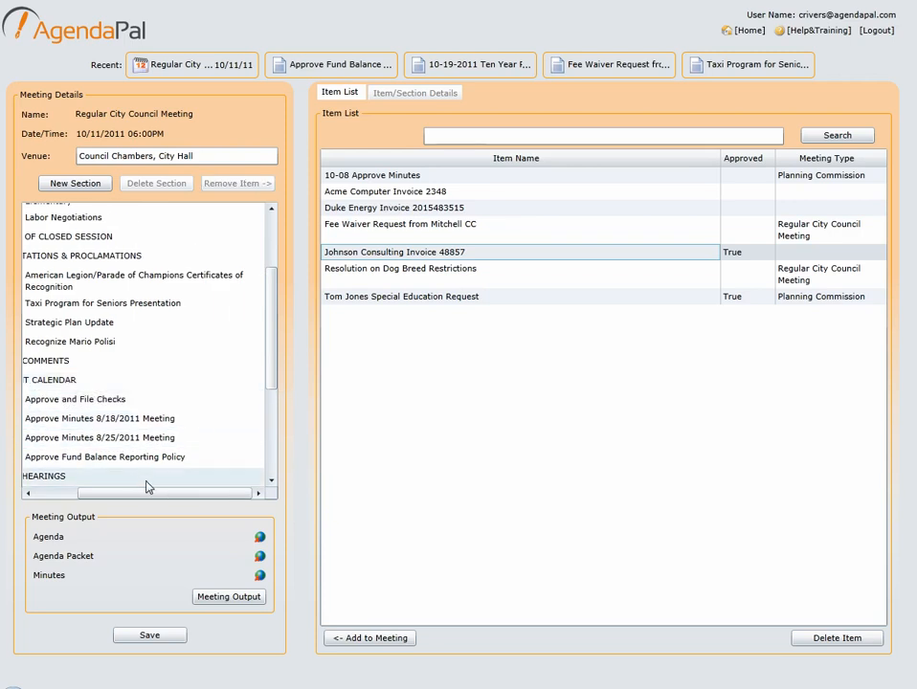
drag(153, 496, 86, 494)
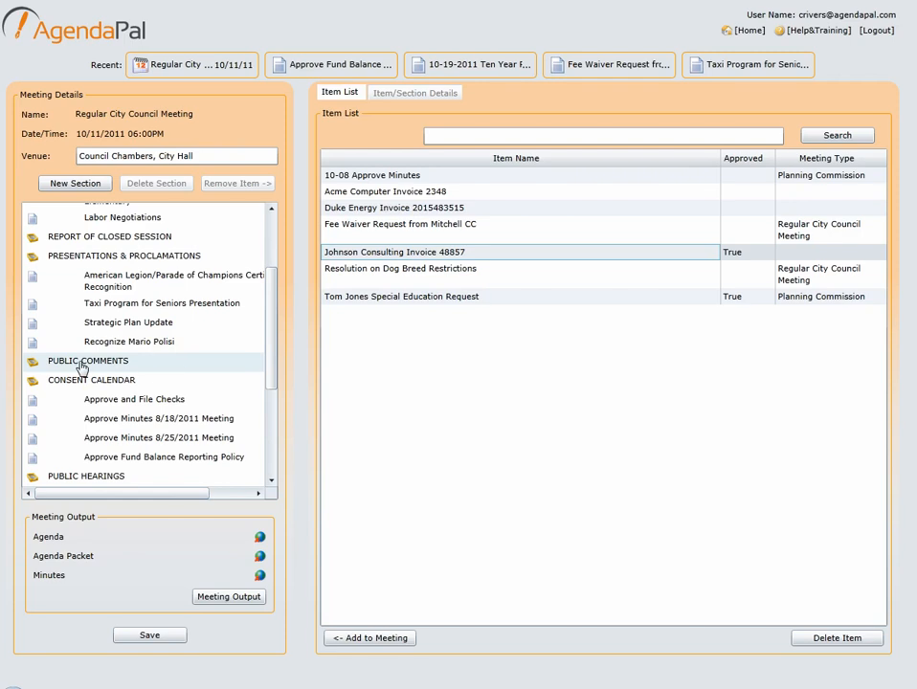
Move Strategic Plan Update under Public Hearings
click(34, 330)
drag(33, 330, 52, 457)
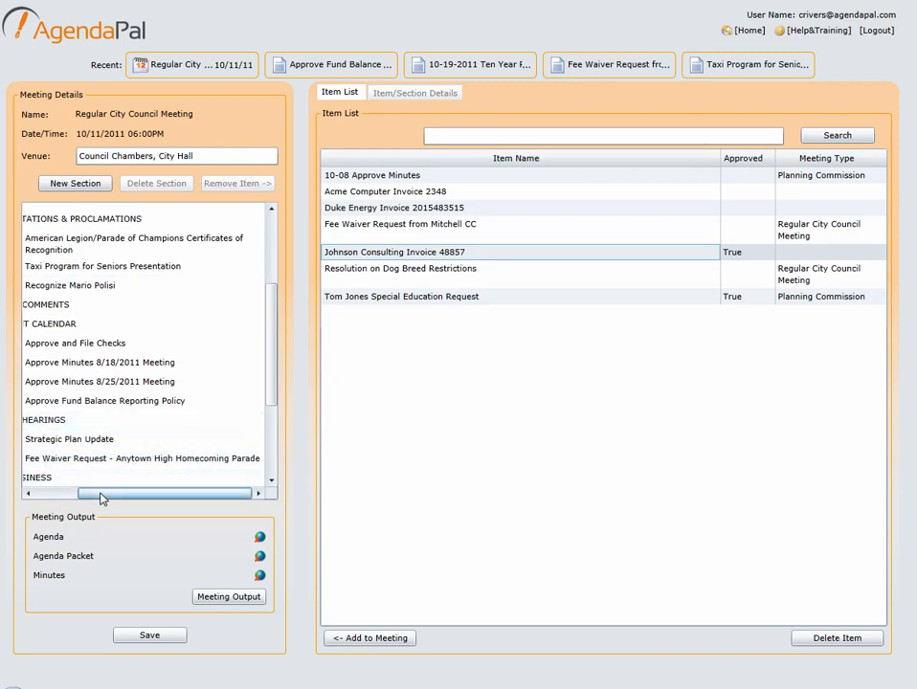
drag(84, 494, 29, 494)
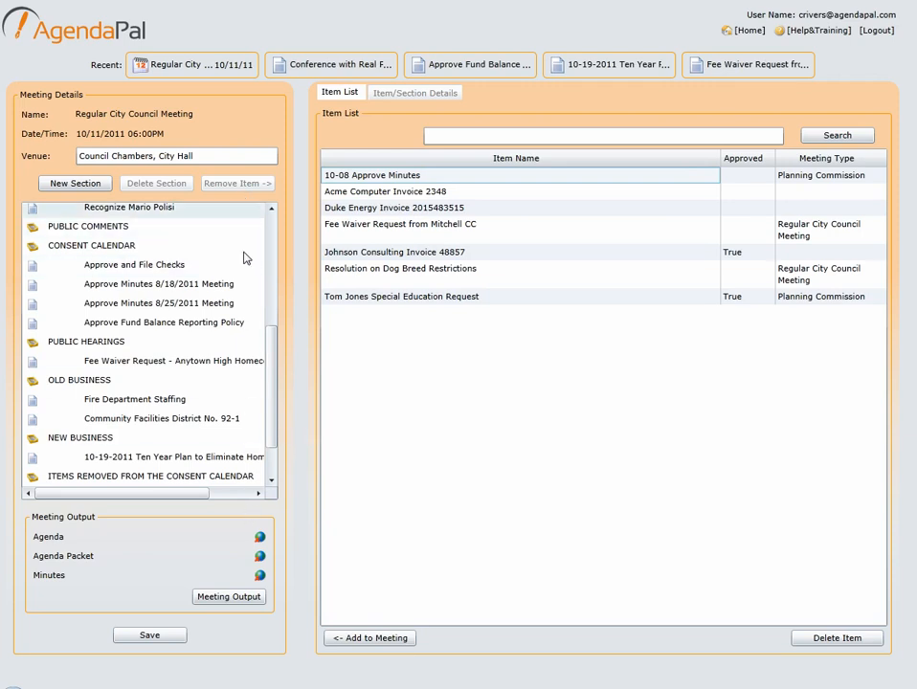
Save the agenda, review the Real Property, Taxi Program and ROLL CALL details, then show the Item List
click(152, 636)
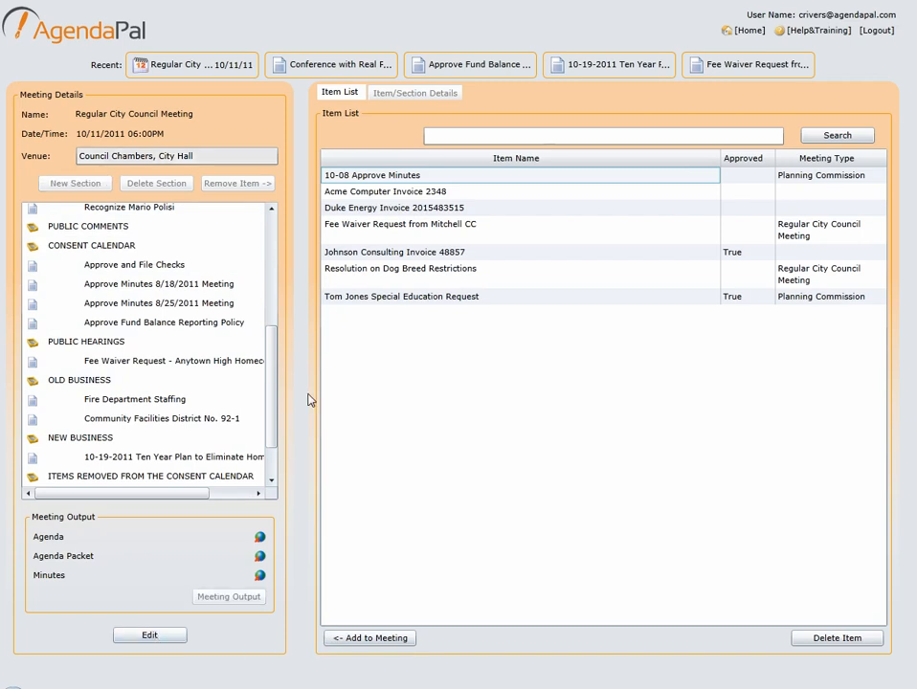
drag(273, 418, 276, 273)
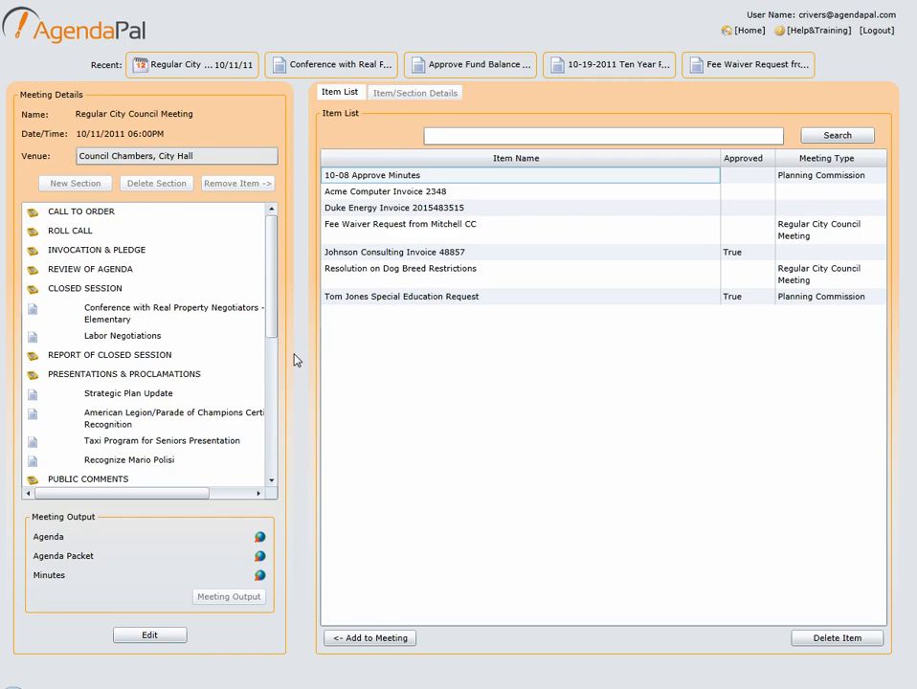
click(164, 313)
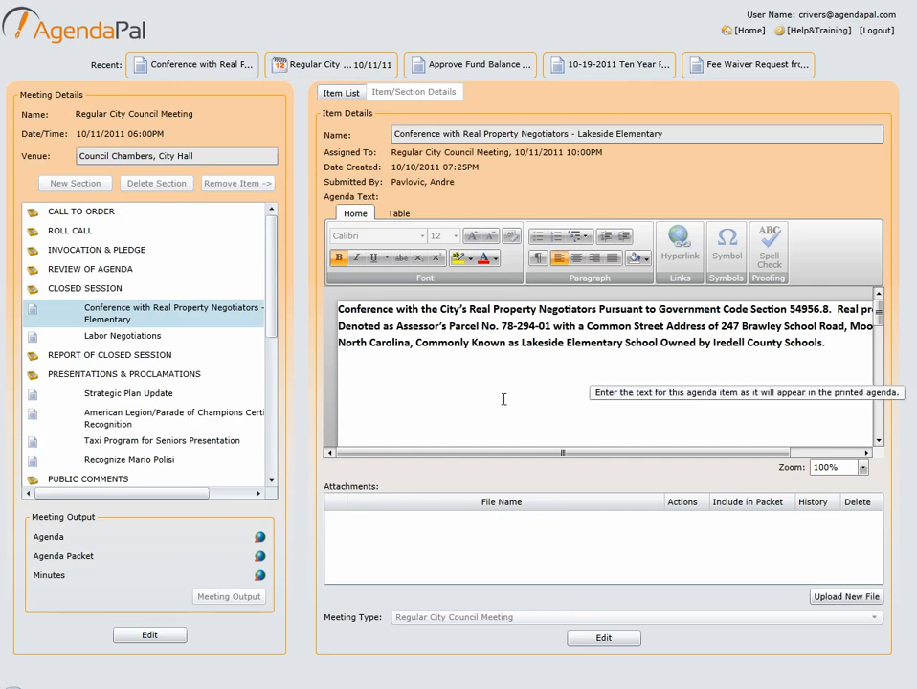
click(156, 446)
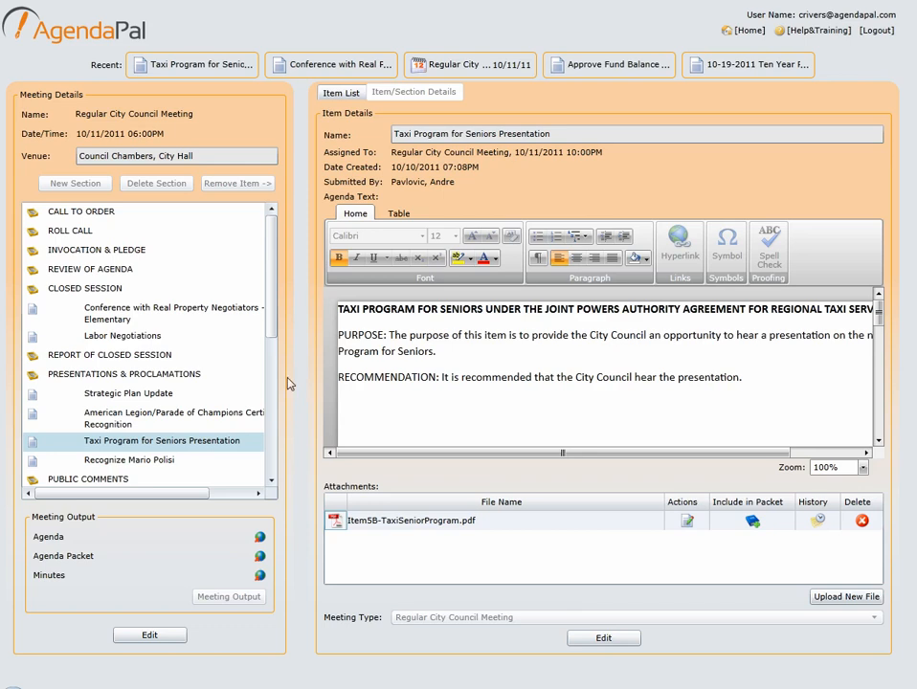
click(64, 235)
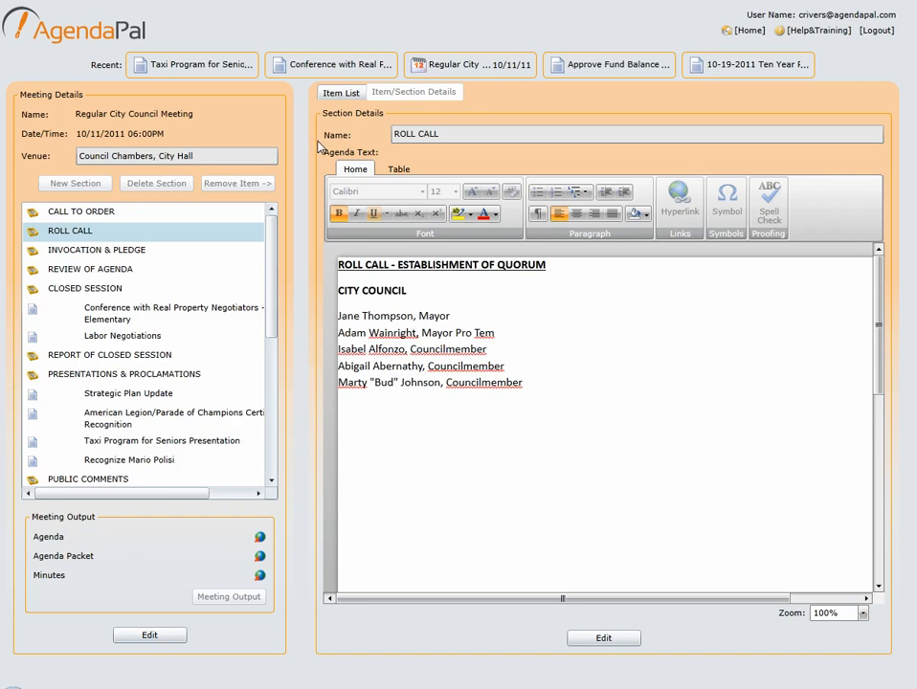
click(342, 93)
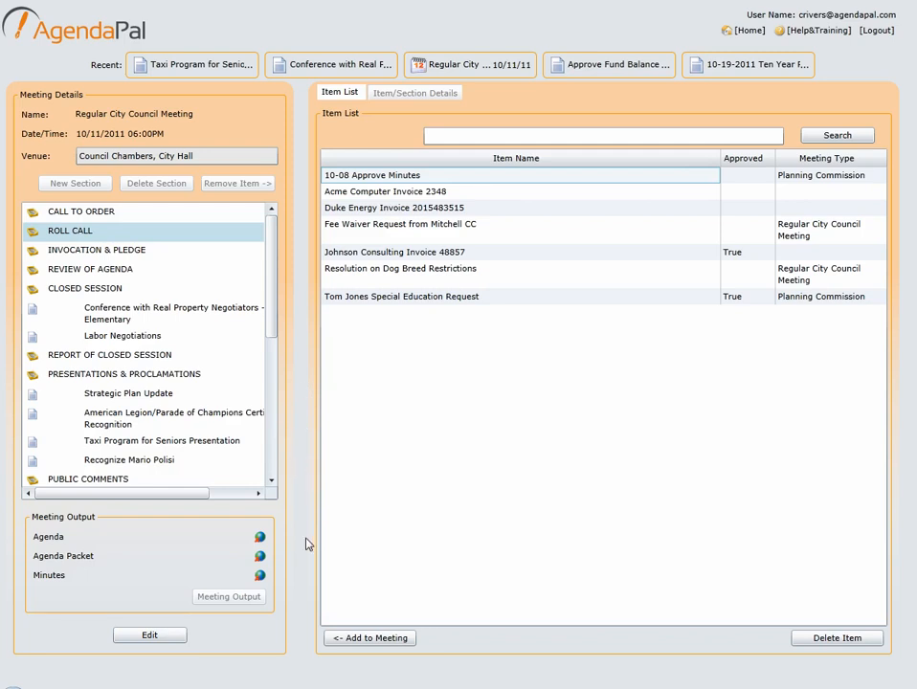
Unlock the meeting for editing and bring up its Meeting Output workflow page
click(165, 639)
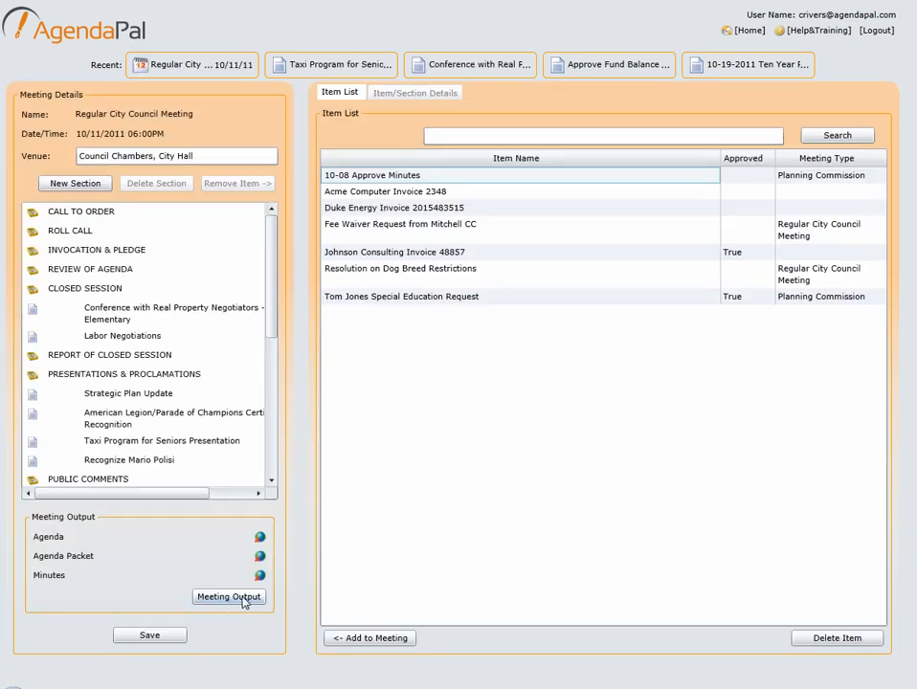
click(230, 597)
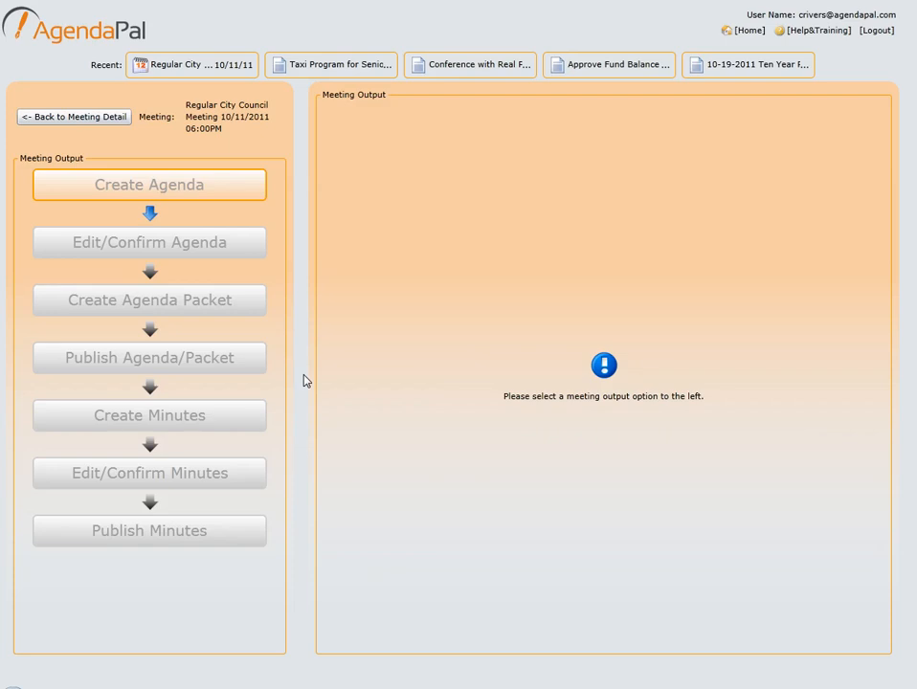
Generate the agenda document with Create Agenda and go back to the meeting detail page
click(233, 196)
click(258, 192)
click(234, 194)
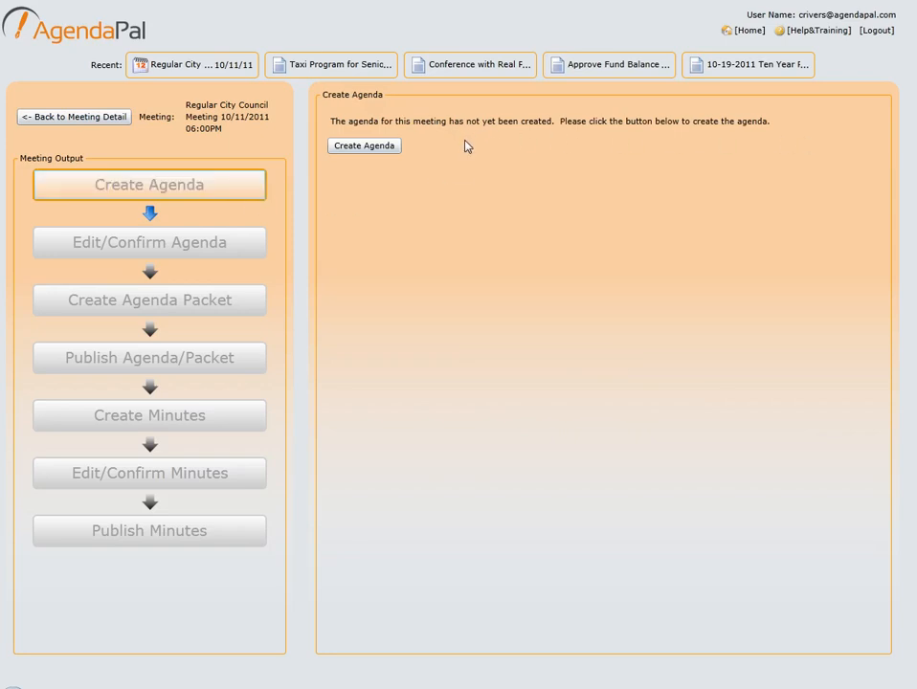
click(388, 151)
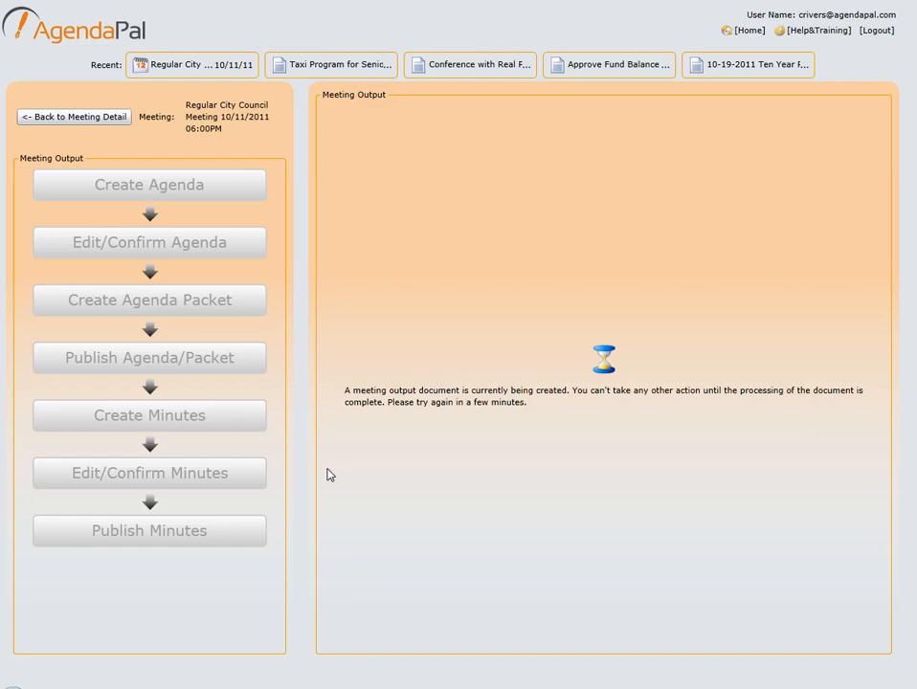
click(94, 119)
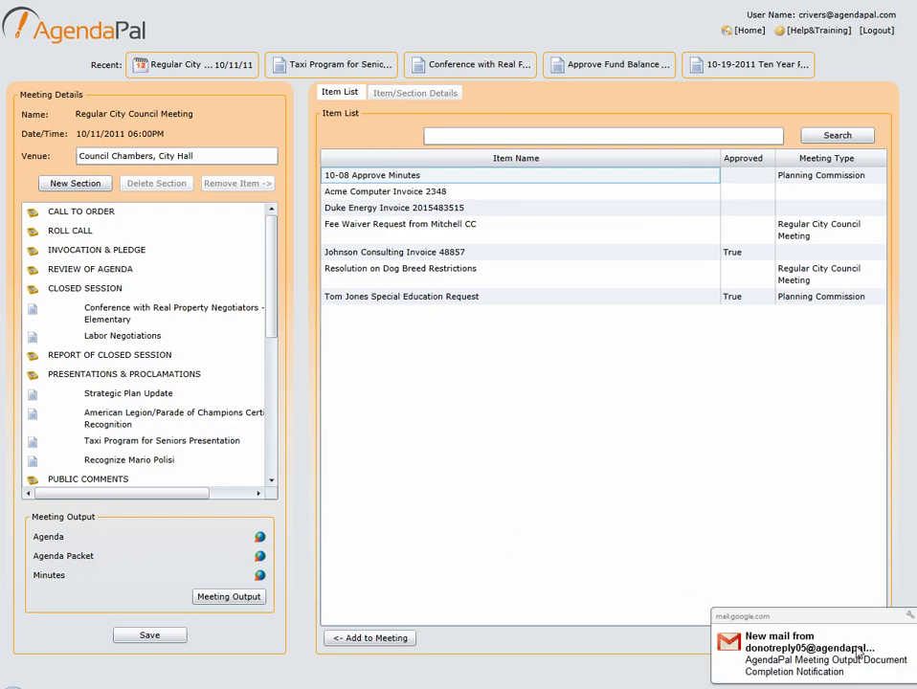
Read the Meeting Output Document Completion email in Gmail and close its window
click(860, 651)
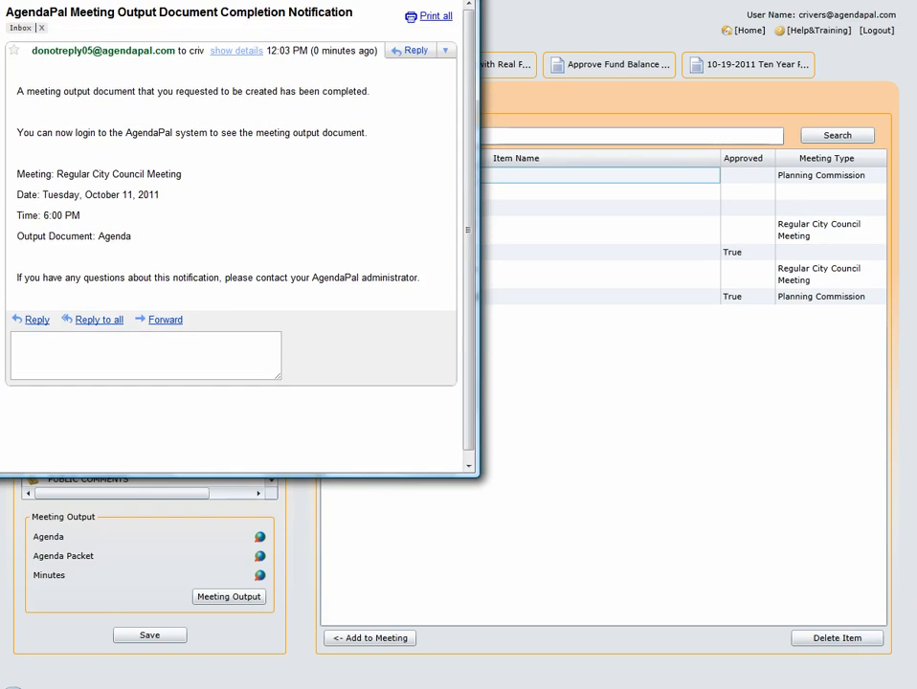
drag(115, 0, 257, 49)
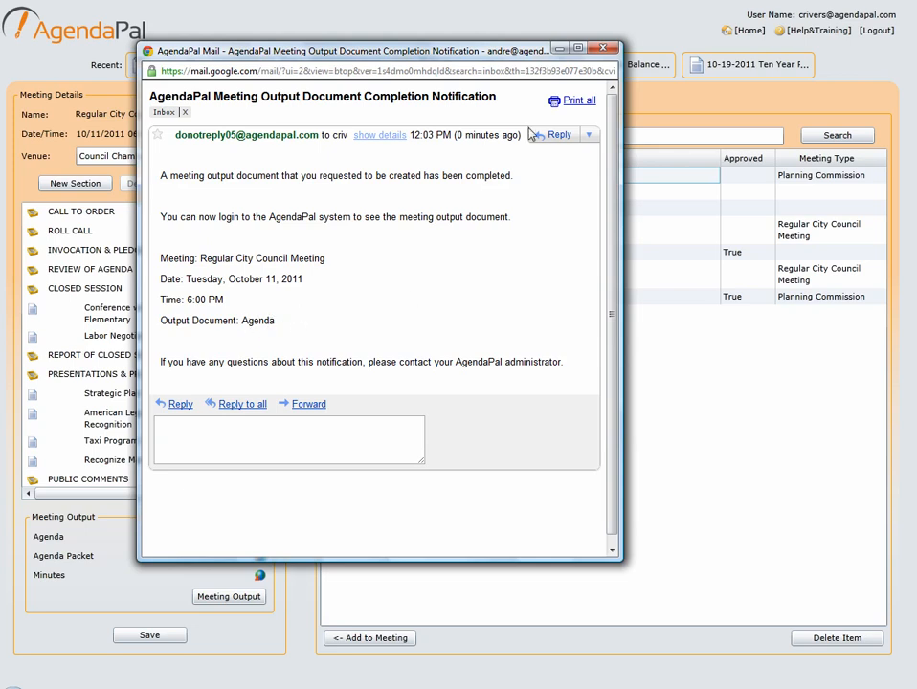
click(604, 48)
Check the Create Agenda step's status in Meeting Output
click(247, 597)
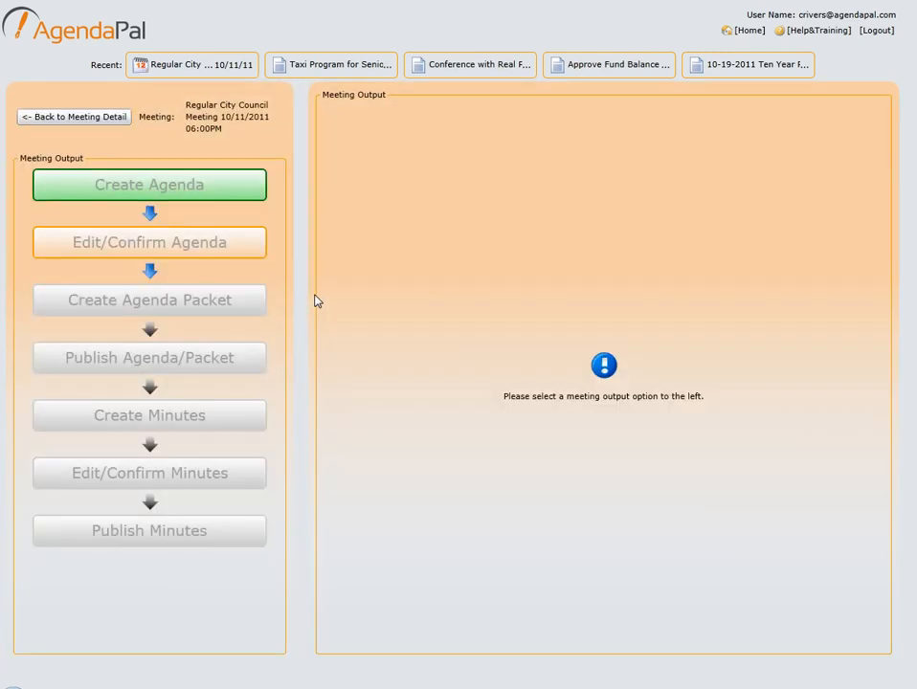
click(240, 193)
click(242, 200)
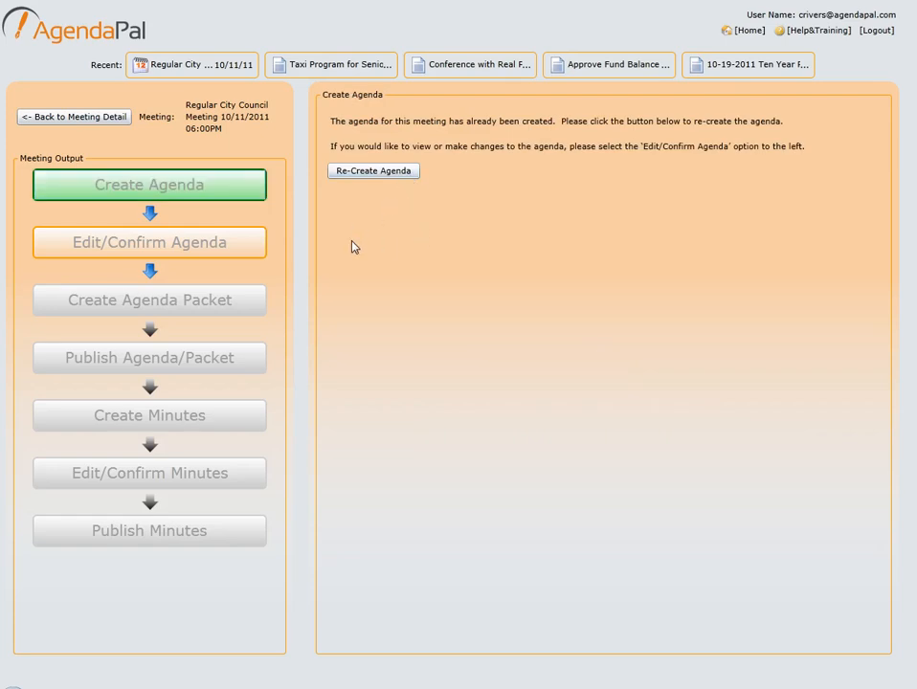
Download the agenda .docx from Edit/Confirm Agenda and open it in Word
click(243, 253)
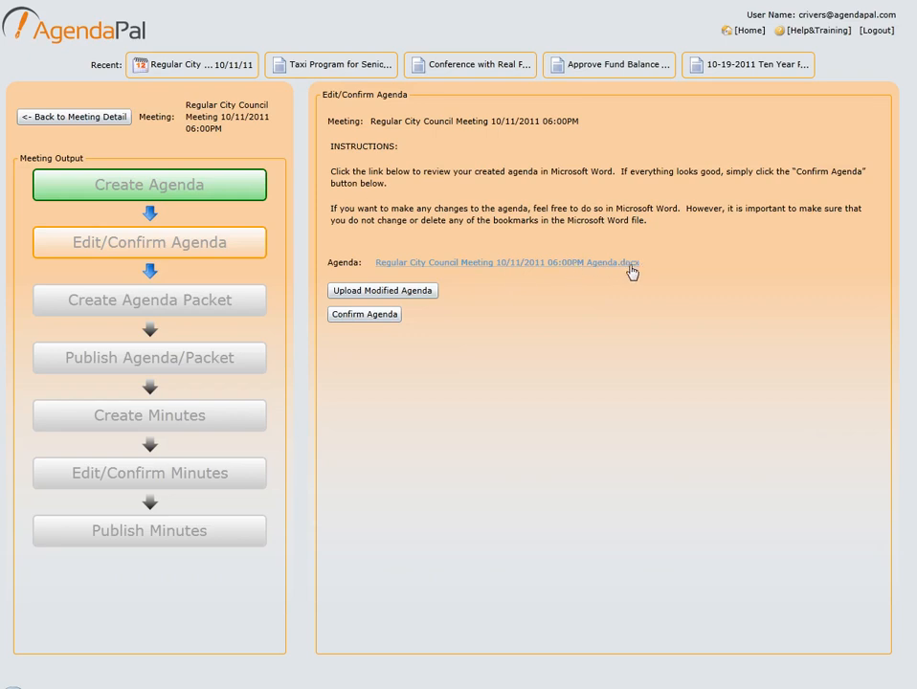
click(481, 264)
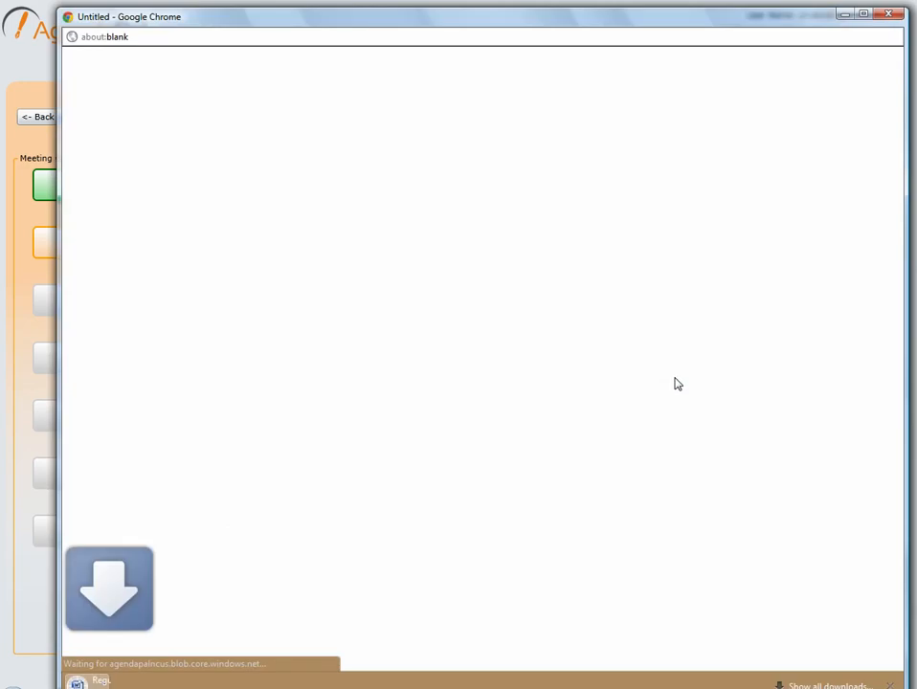
click(164, 682)
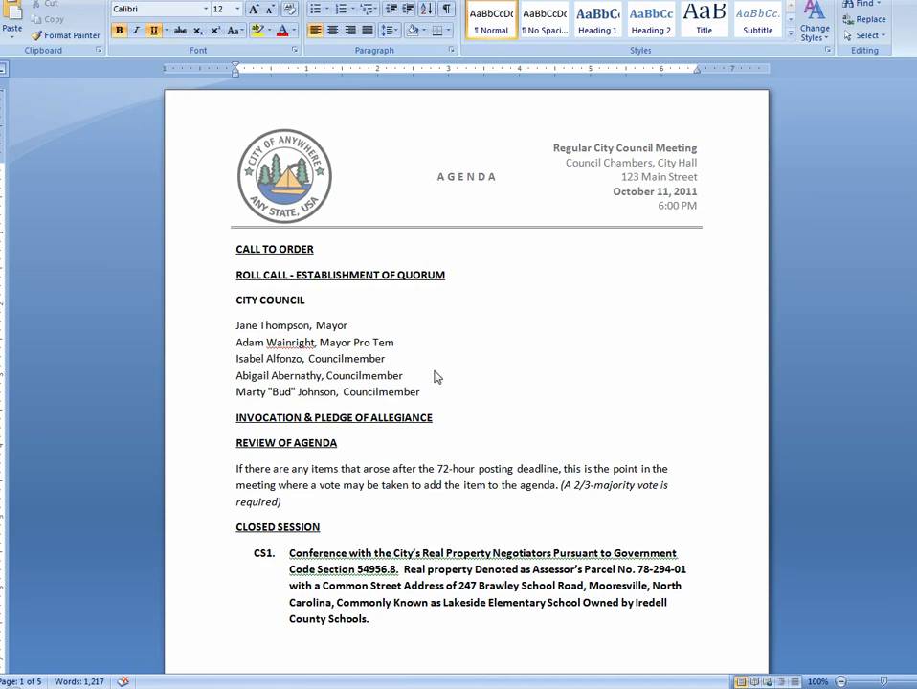
scroll(440, 434, down, 4)
scroll(444, 429, down, 2)
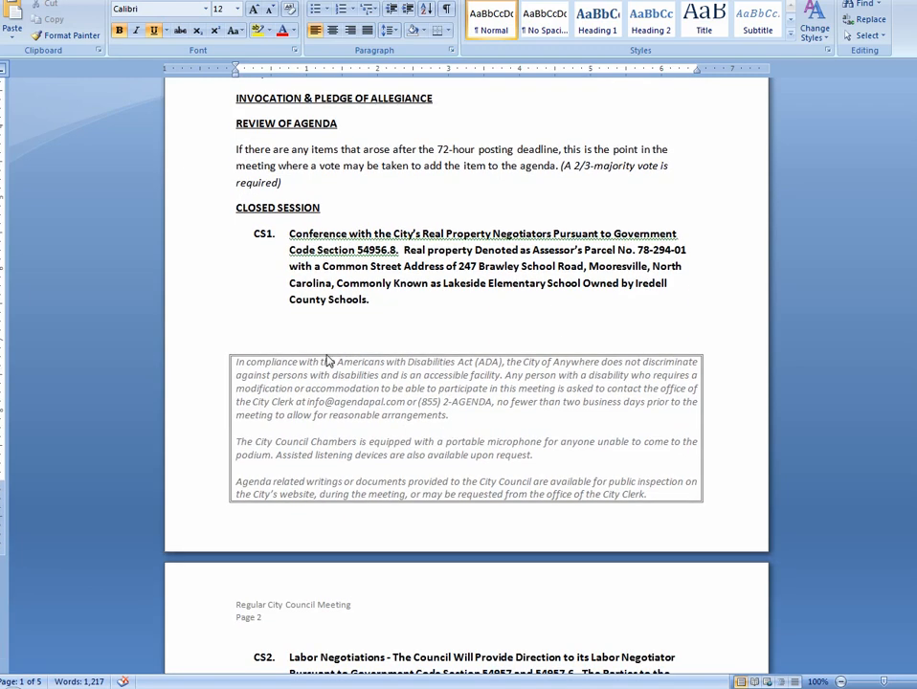
scroll(352, 282, down, 2)
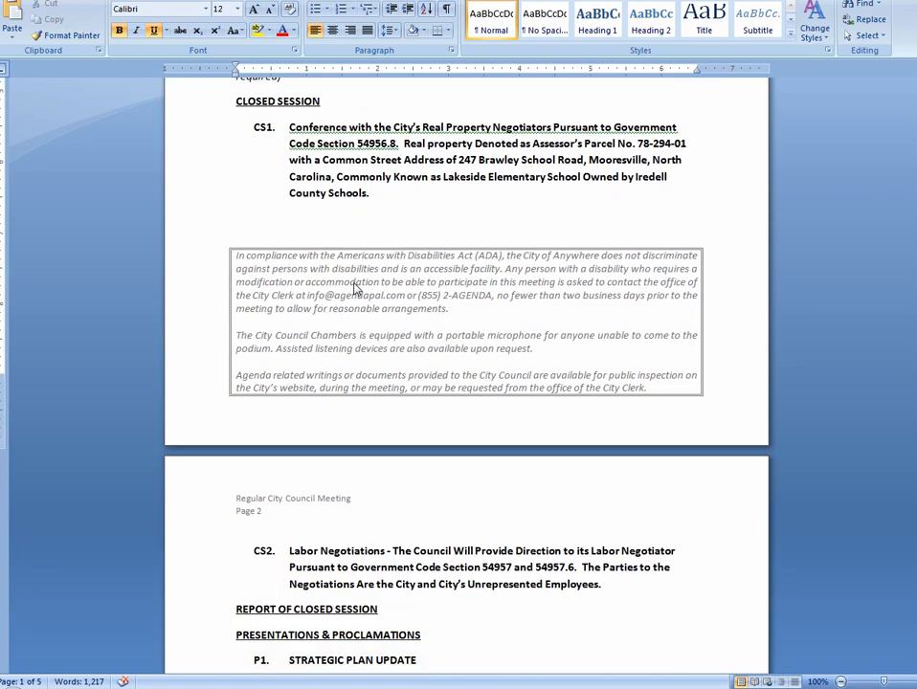
scroll(383, 471, down, 3)
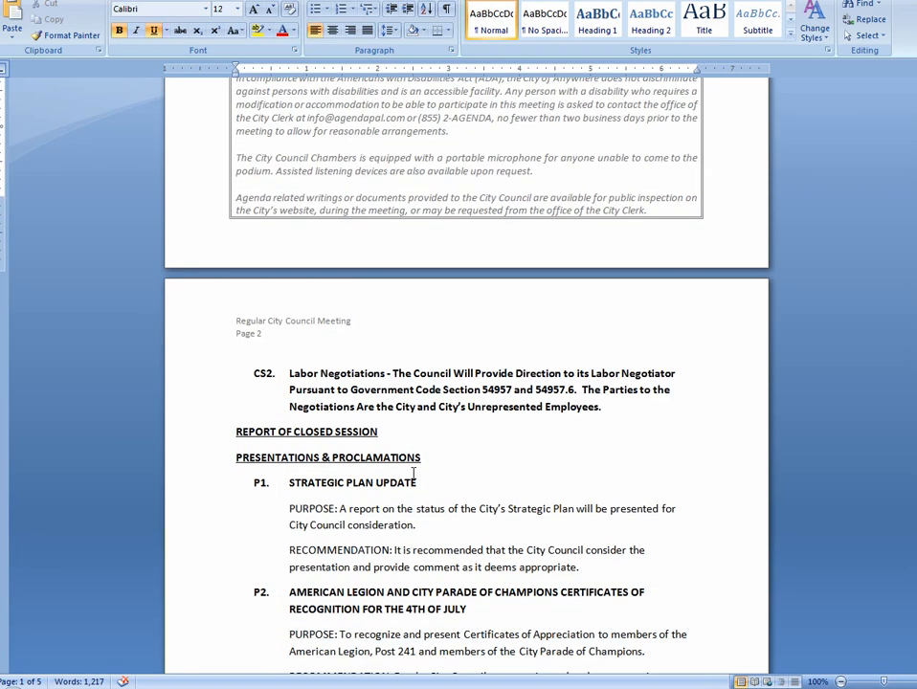
scroll(413, 474, down, 3)
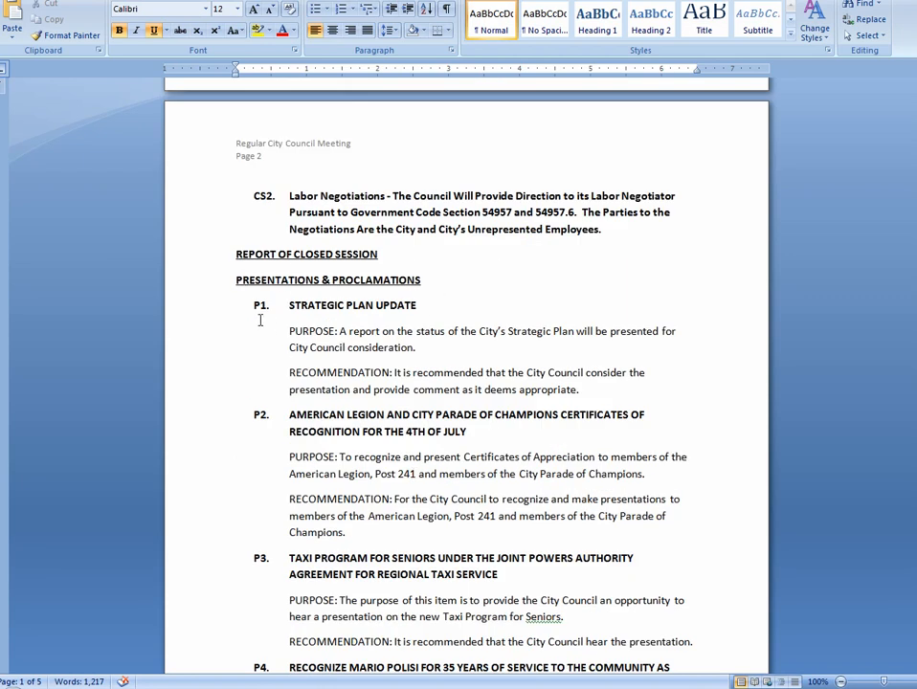
scroll(260, 322, down, 3)
scroll(264, 328, down, 3)
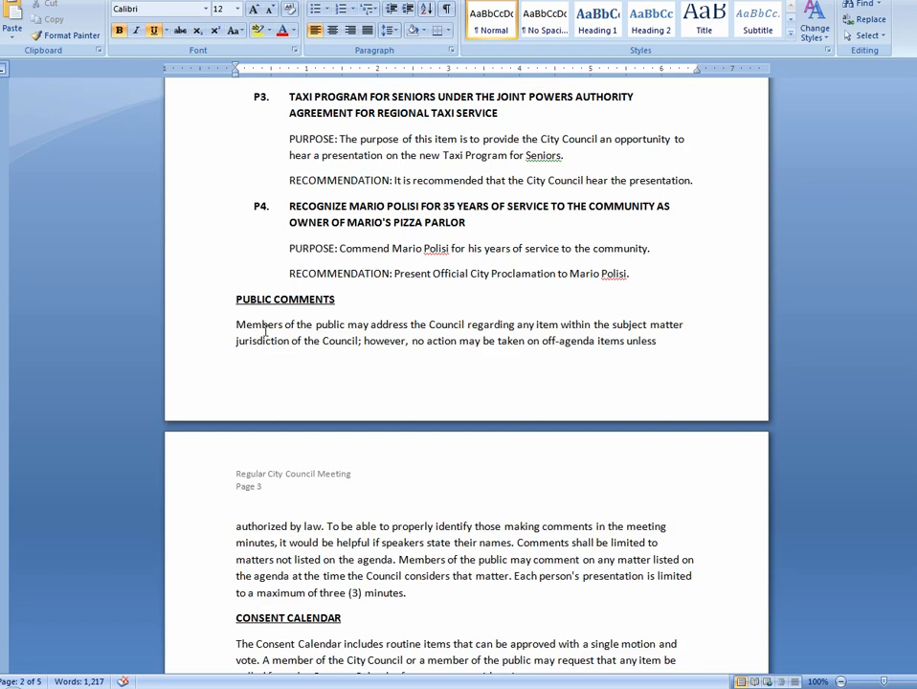
scroll(267, 334, down, 3)
scroll(267, 333, down, 5)
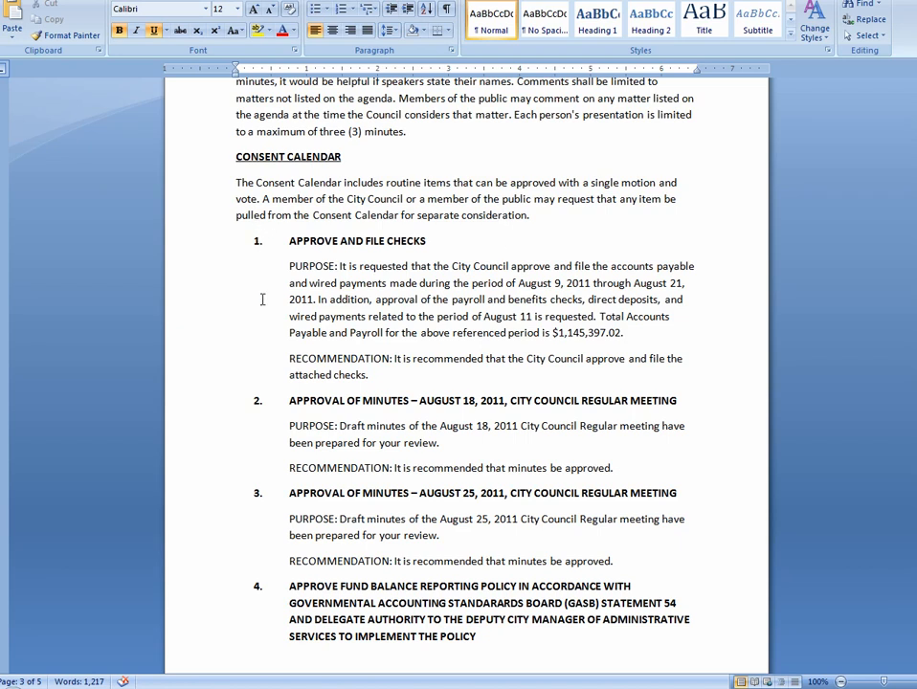
scroll(289, 273, down, 10)
scroll(292, 282, down, 7)
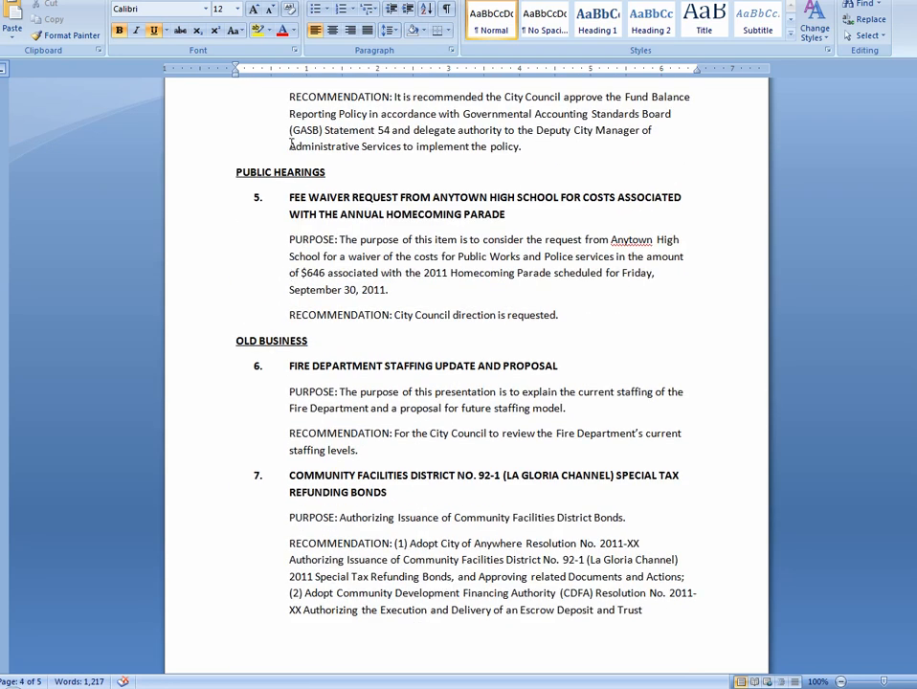
scroll(334, 366, down, 5)
scroll(333, 370, down, 11)
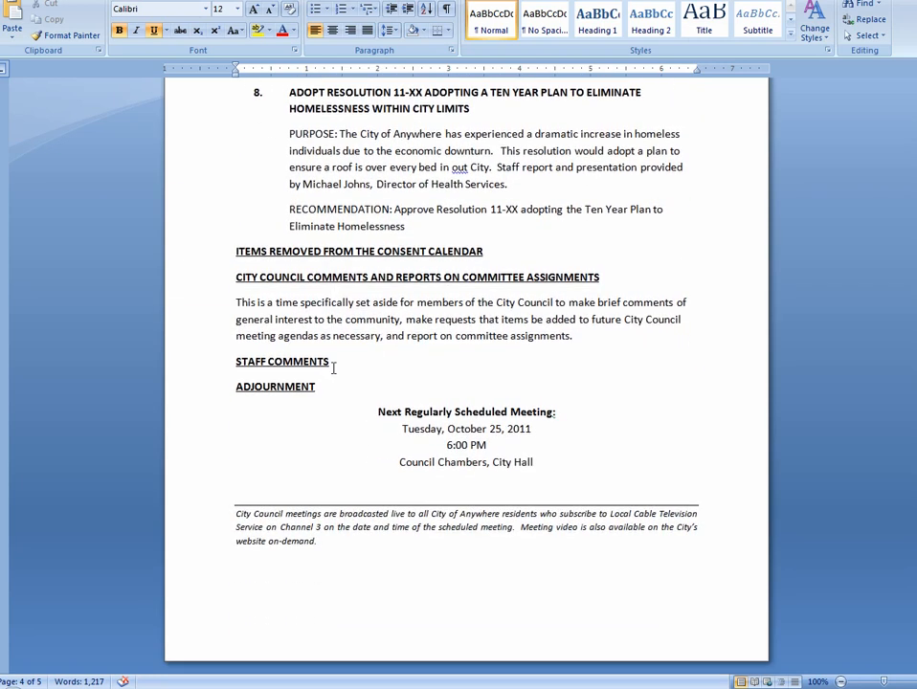
scroll(333, 367, up, 17)
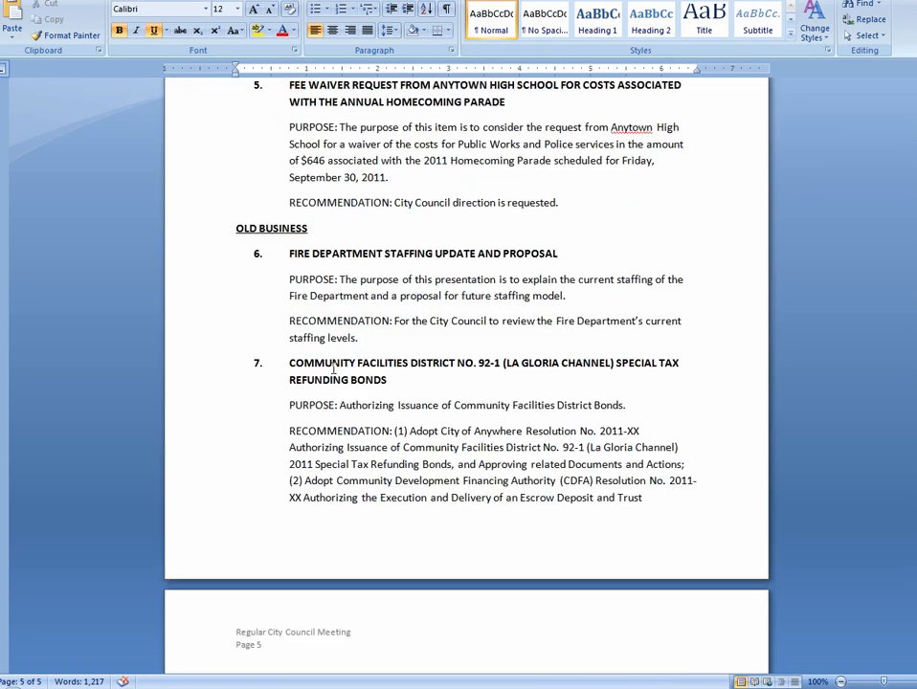
scroll(333, 368, up, 20)
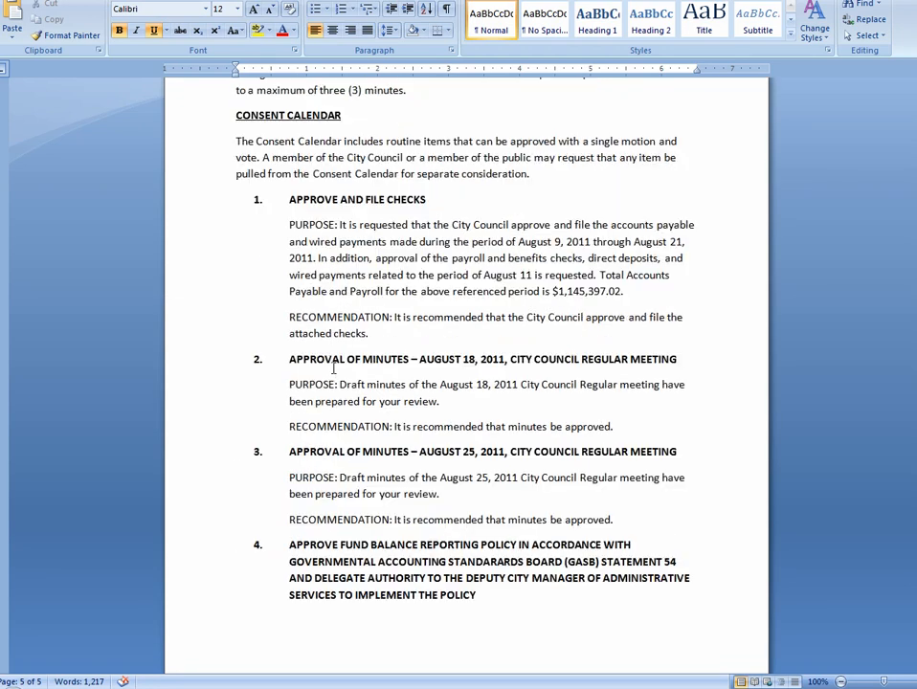
scroll(334, 368, up, 20)
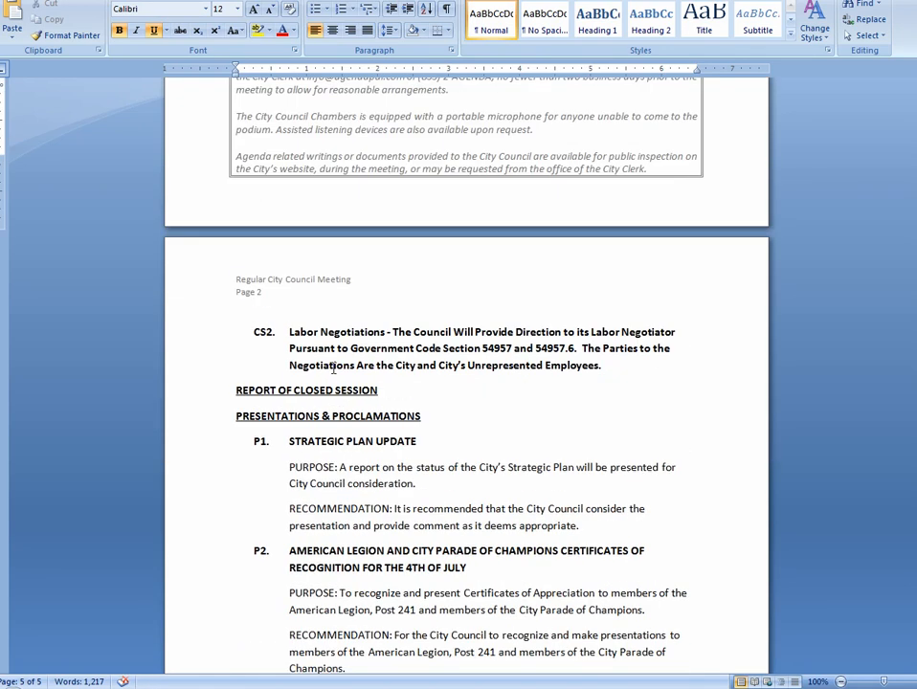
scroll(335, 374, up, 5)
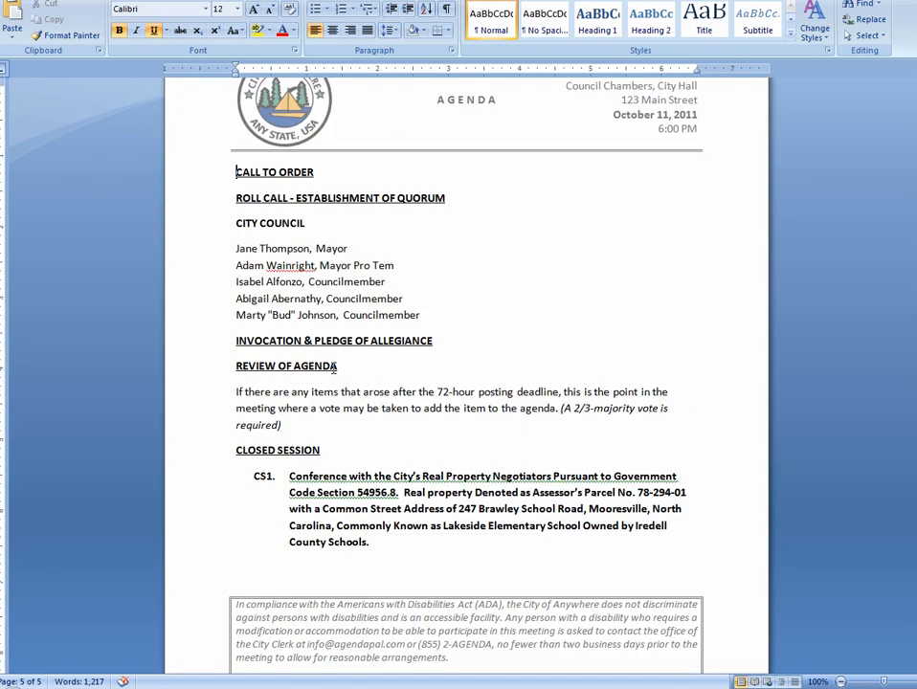
scroll(335, 367, up, 2)
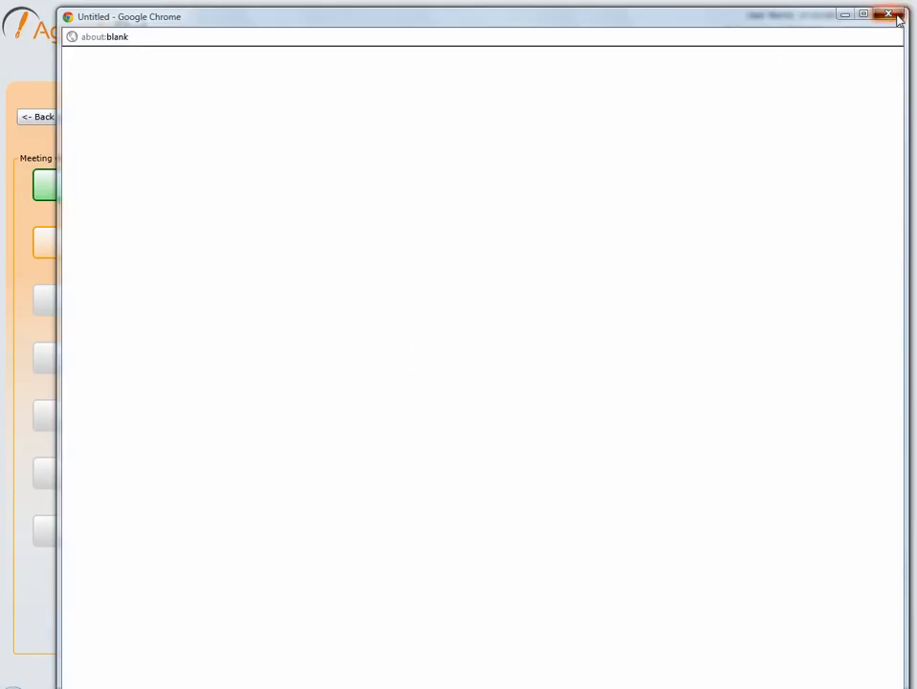
Close the blank Chrome window and confirm the agenda as final
click(895, 15)
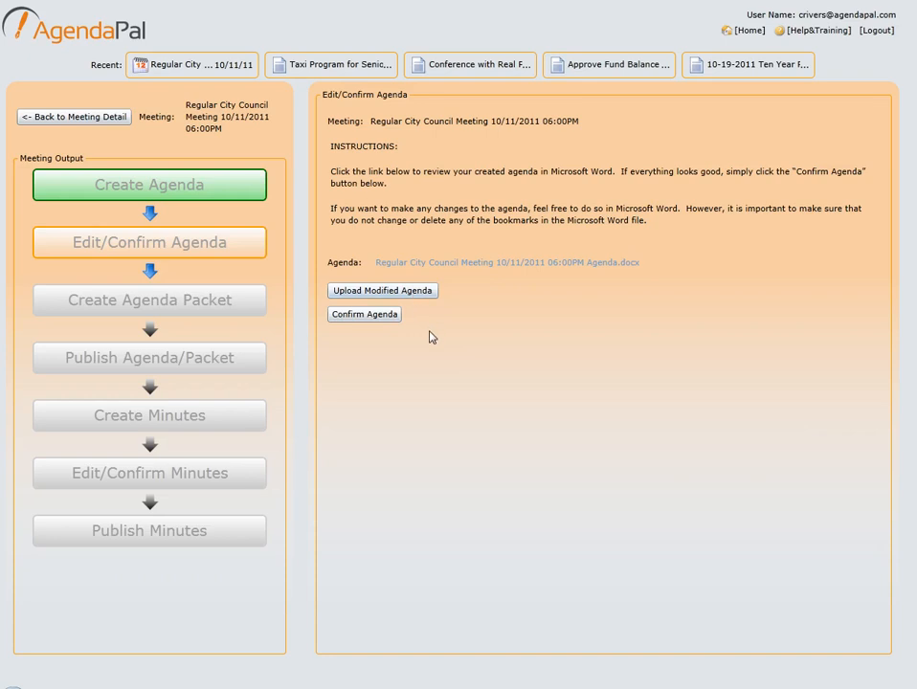
click(357, 319)
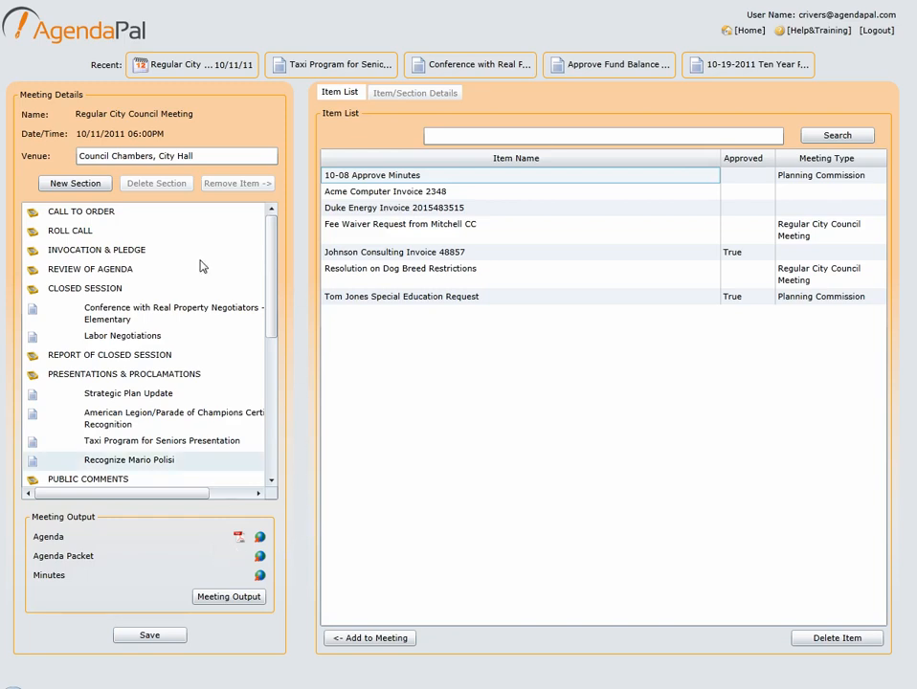
From the Meeting List, review the 10/11/2011 meeting's published Agenda PDF and close it
click(46, 38)
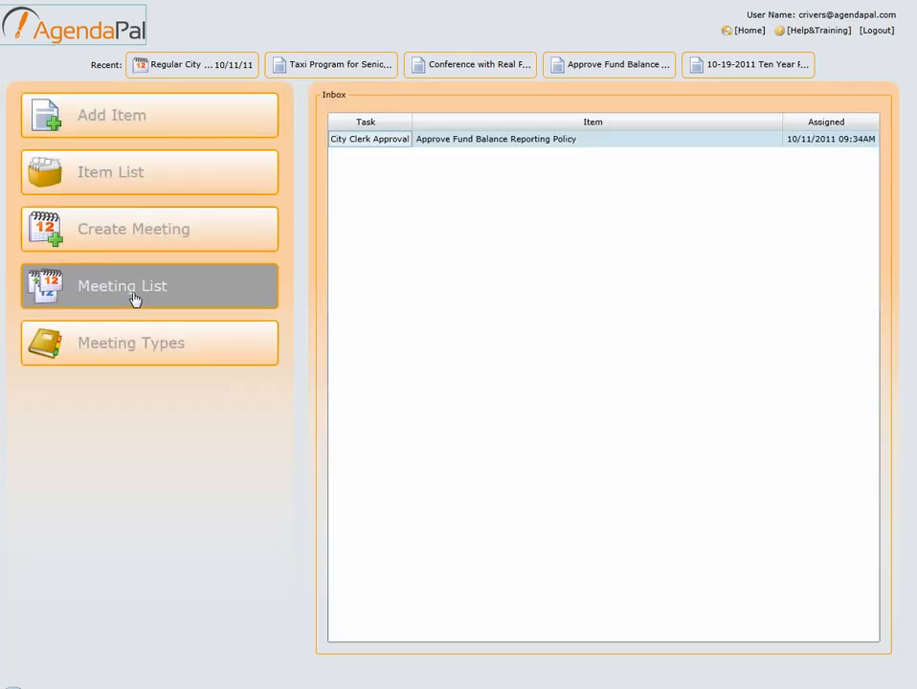
click(134, 298)
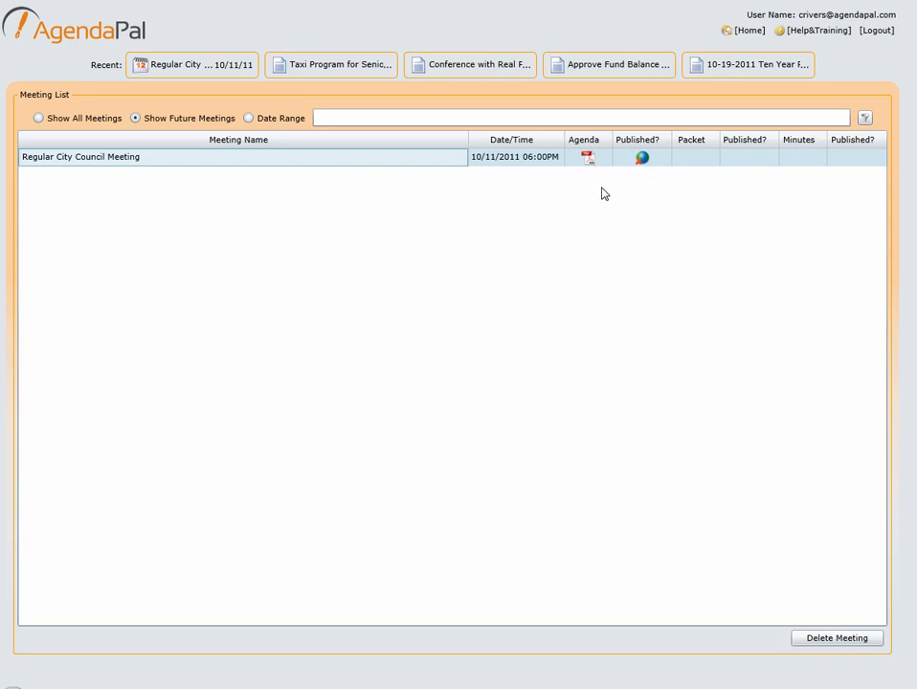
click(589, 158)
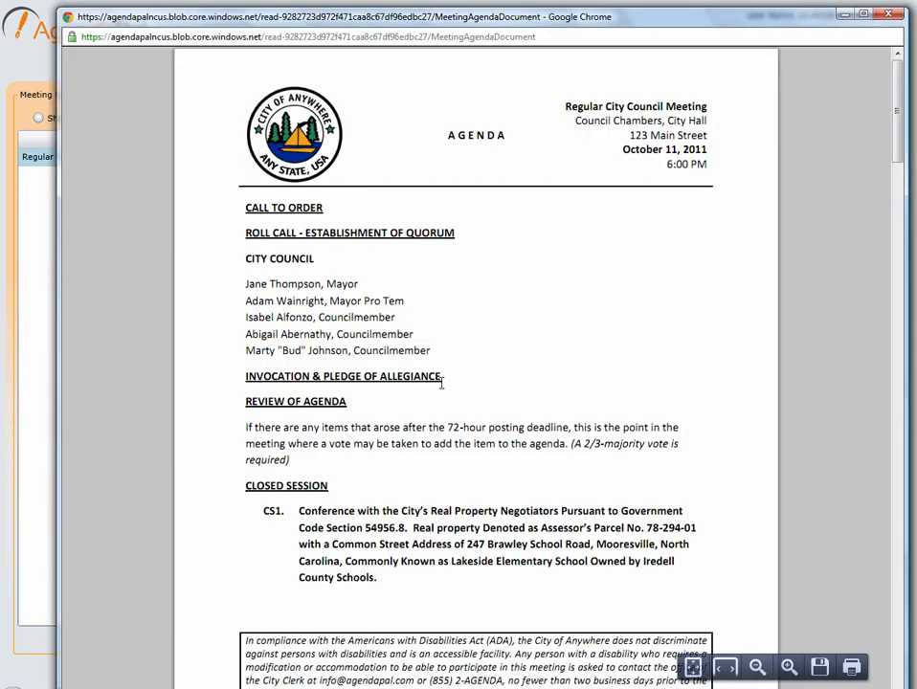
scroll(441, 382, down, 1)
scroll(442, 382, down, 4)
scroll(442, 381, down, 20)
scroll(441, 382, up, 20)
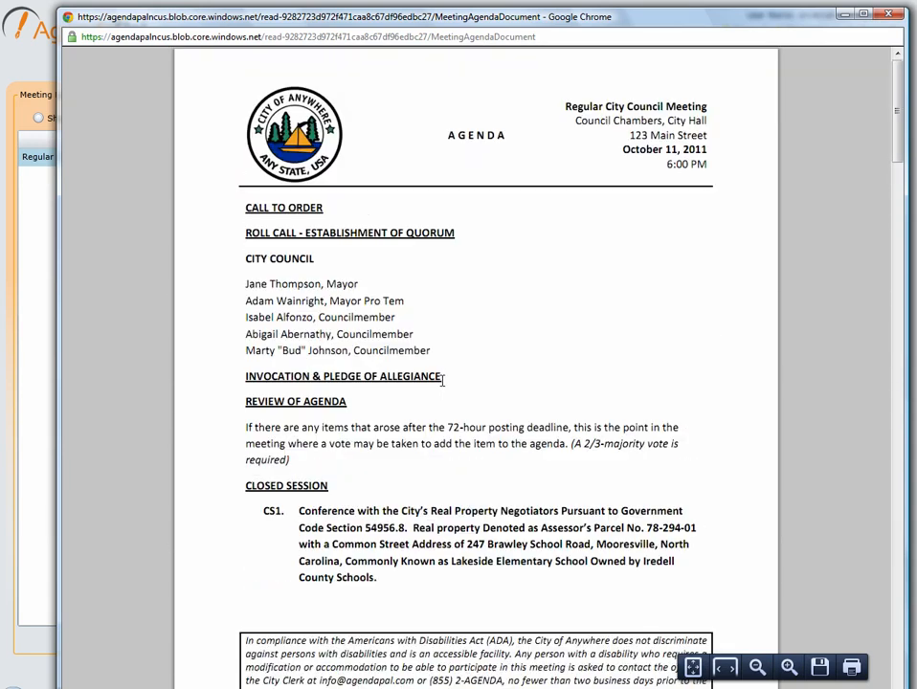
click(890, 14)
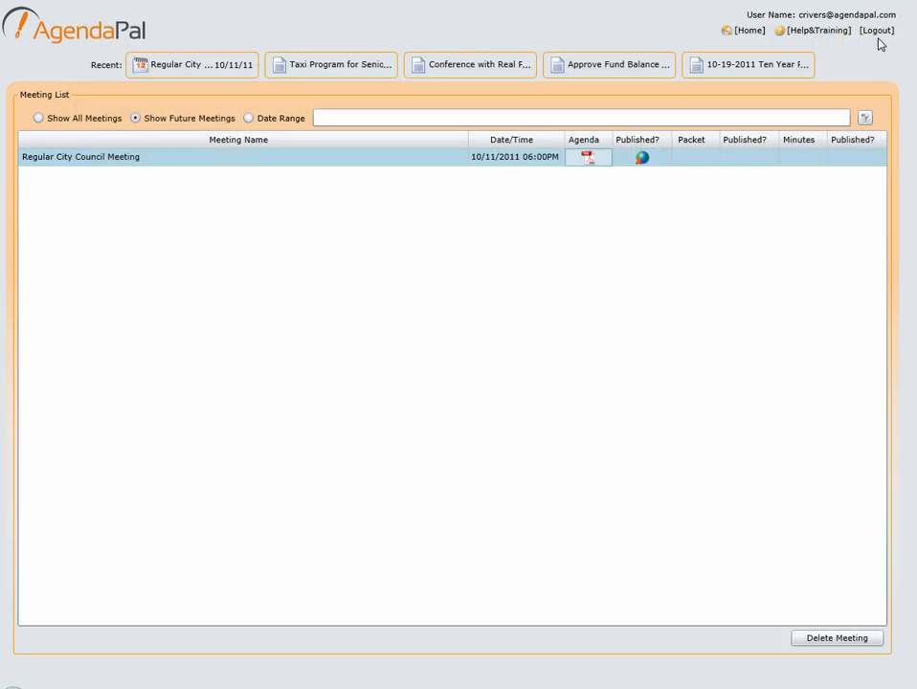
Reopen the 10/11/2011 Regular City Council Meeting and start the Create Agenda Packet step
click(155, 69)
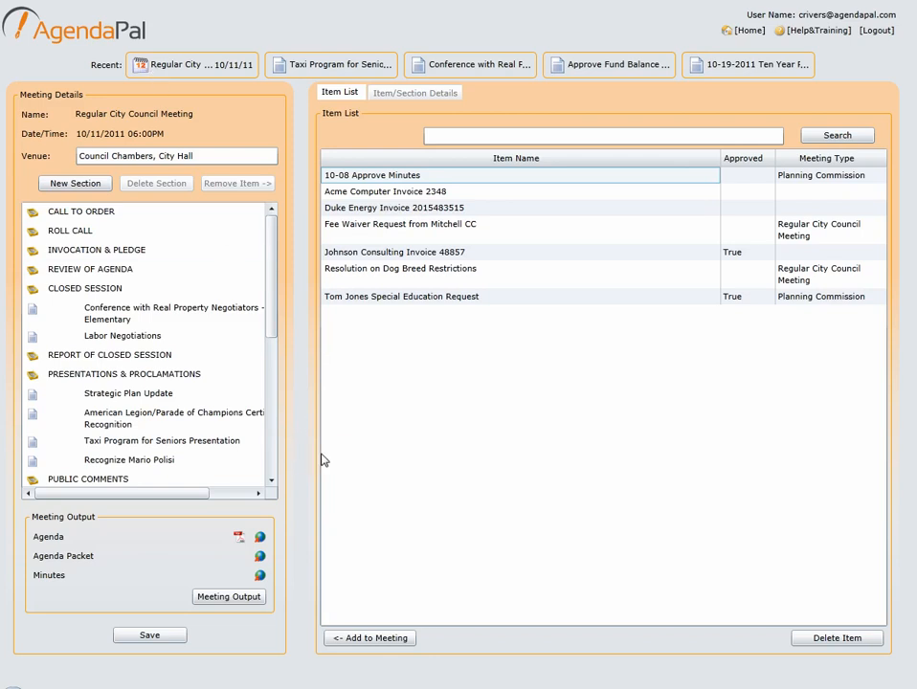
click(230, 598)
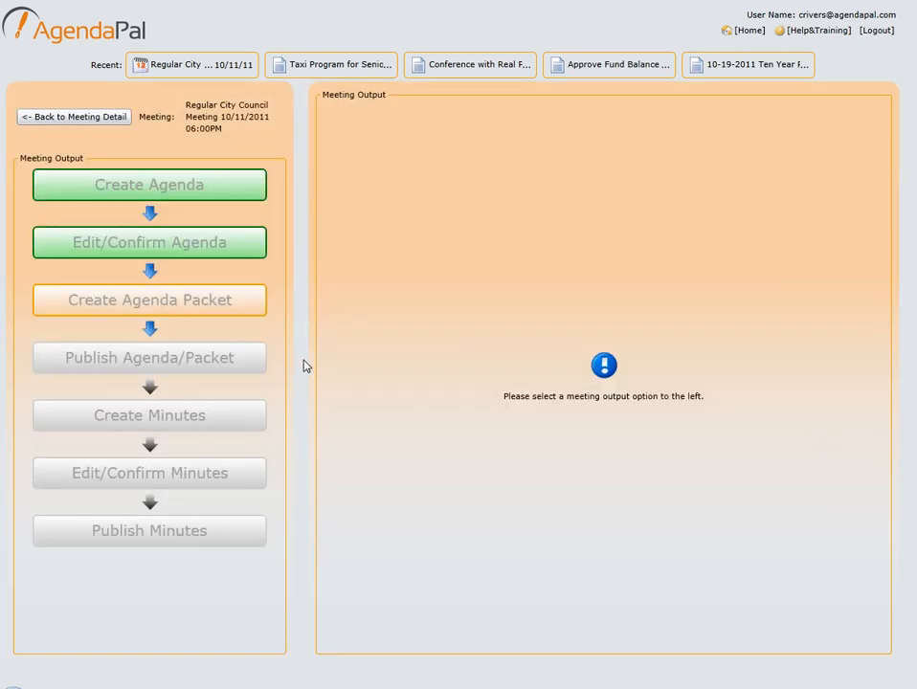
click(242, 305)
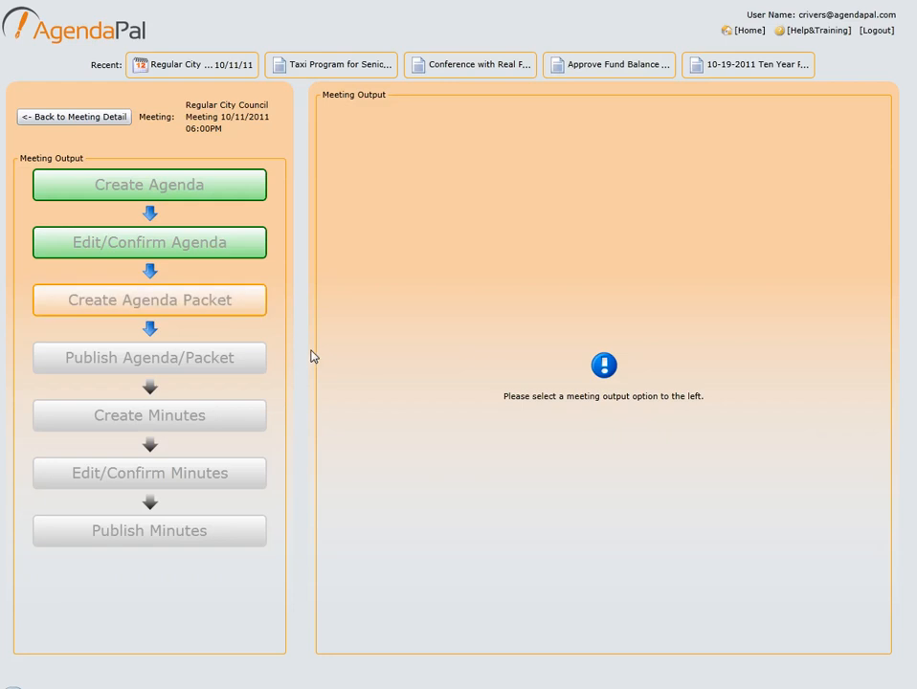
click(210, 310)
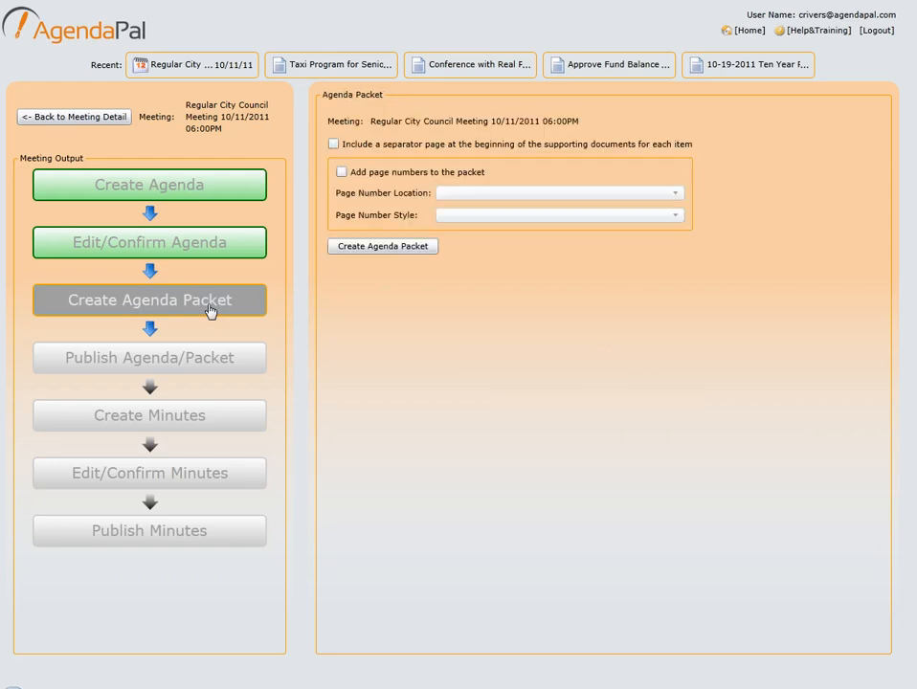
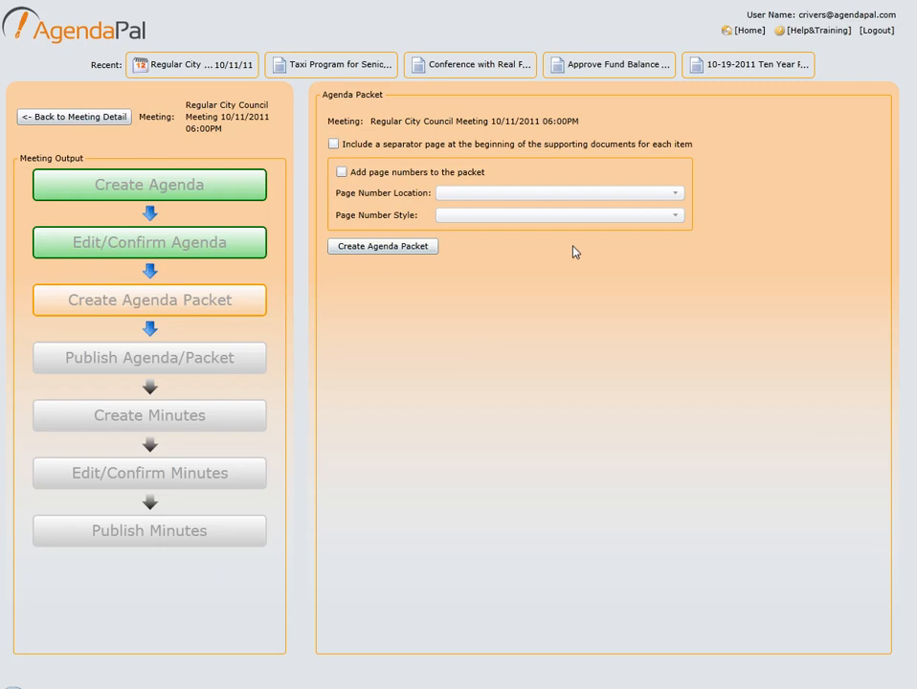
Generate the agenda packet with separator pages and 'Page #' numbers at Lower Middle
click(333, 144)
click(341, 173)
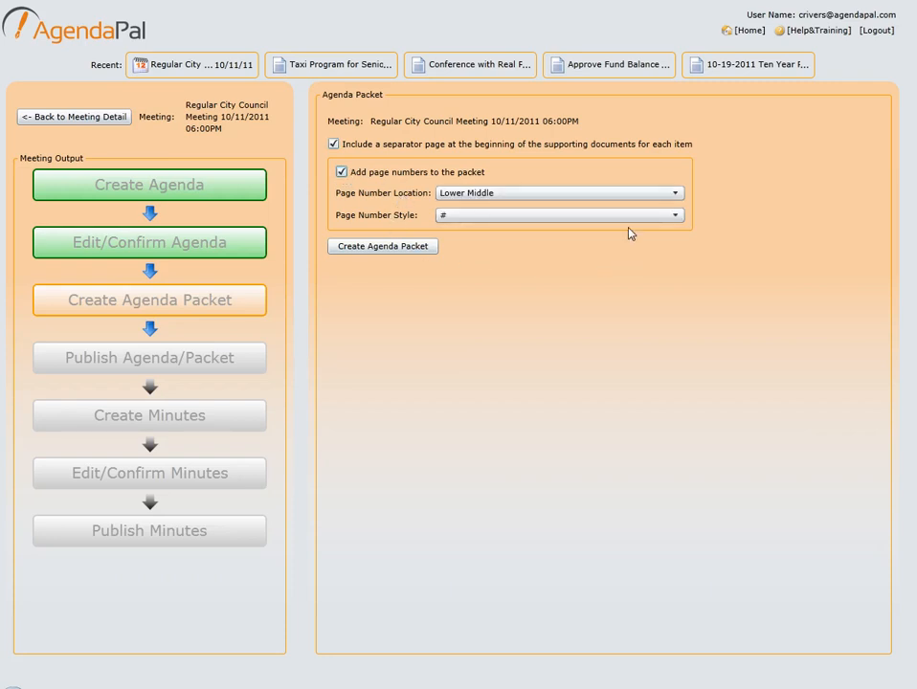
click(594, 200)
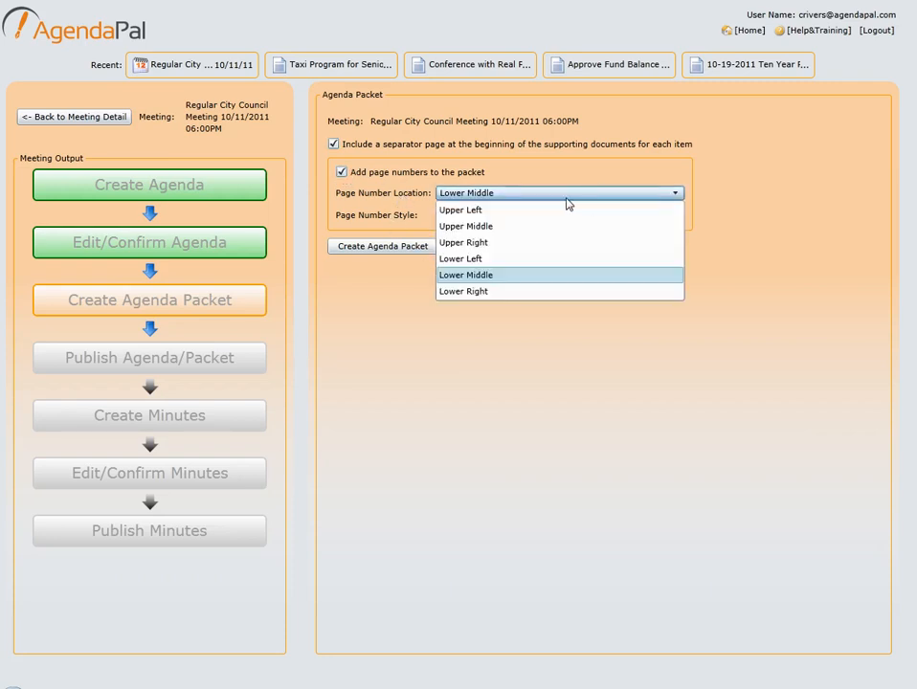
click(489, 278)
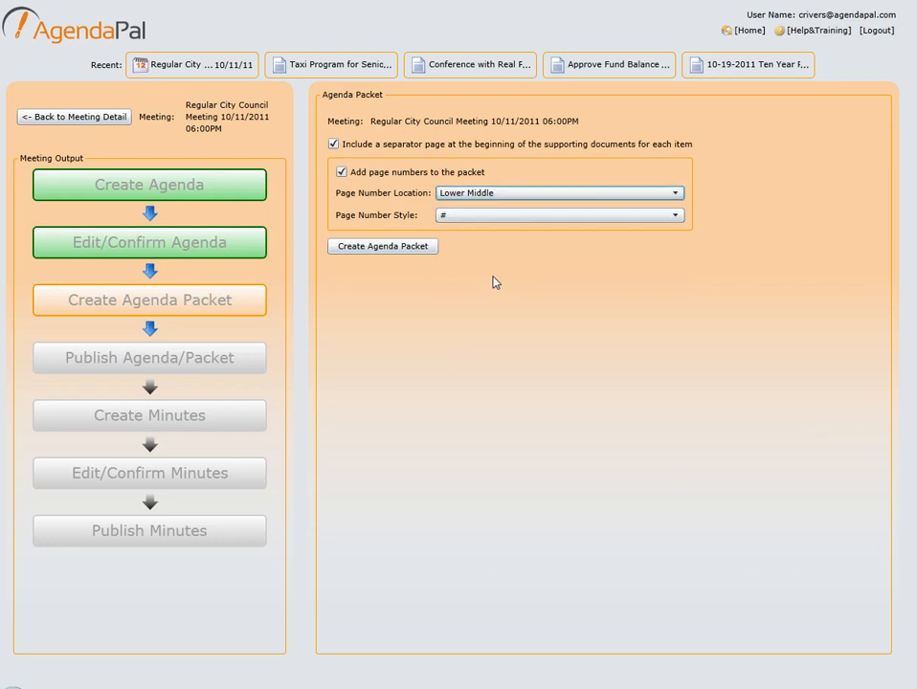
click(485, 217)
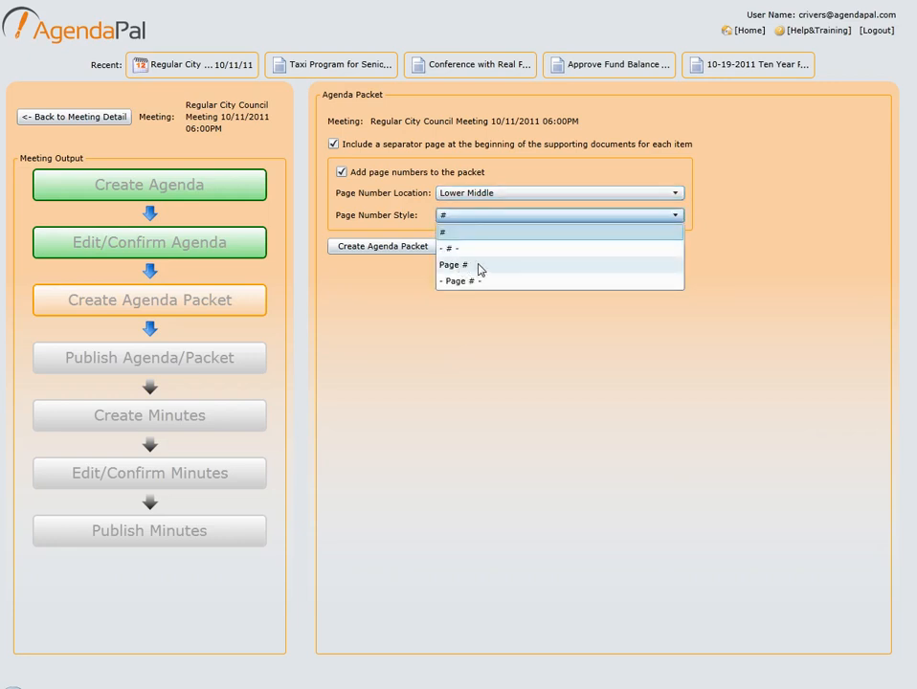
click(466, 268)
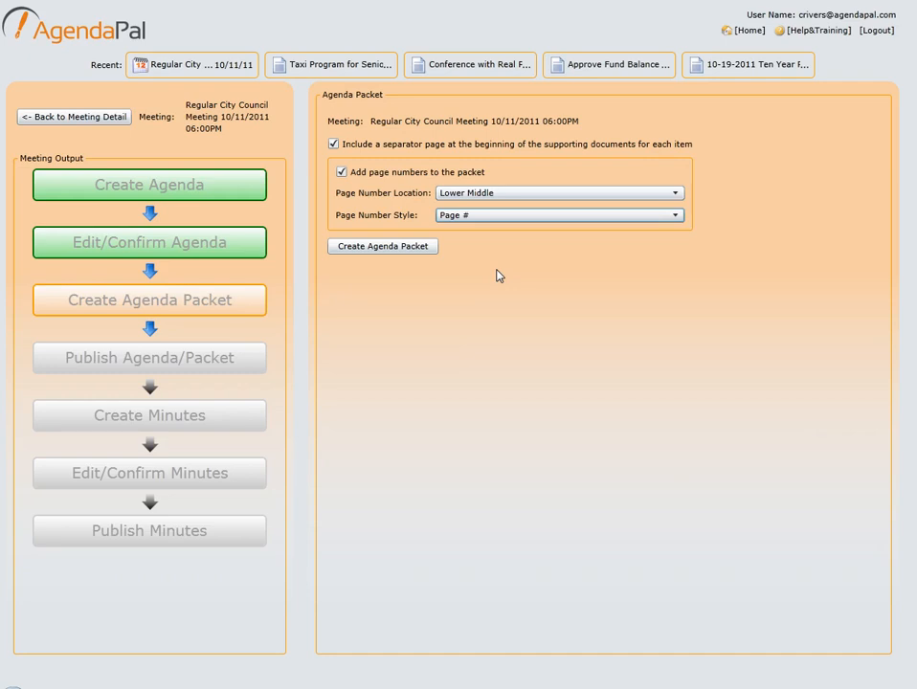
click(393, 254)
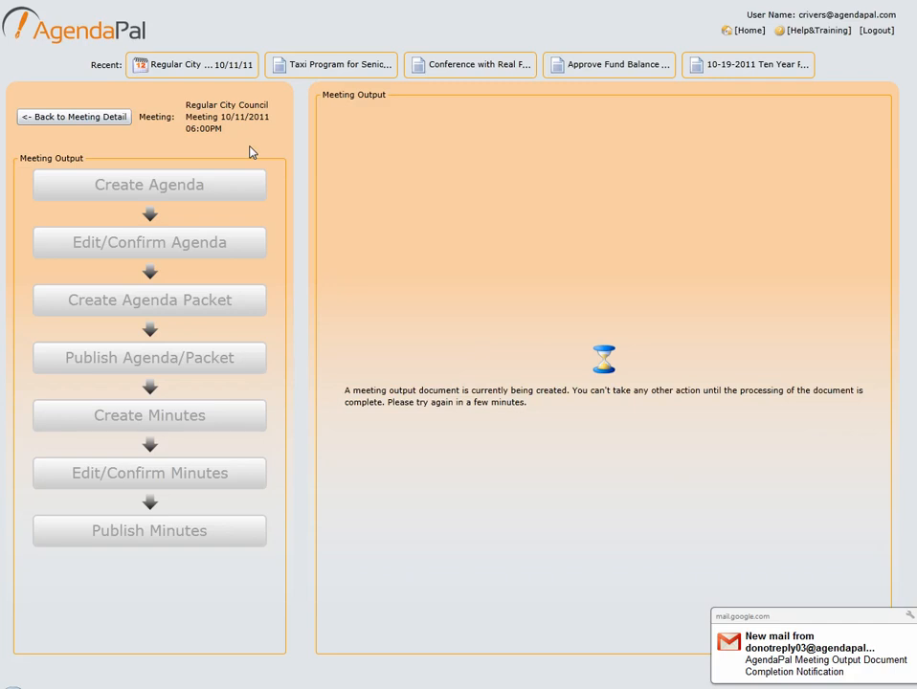
Check the packet completion e-mail, then open the Agenda Packet PDF from the meeting details
click(808, 646)
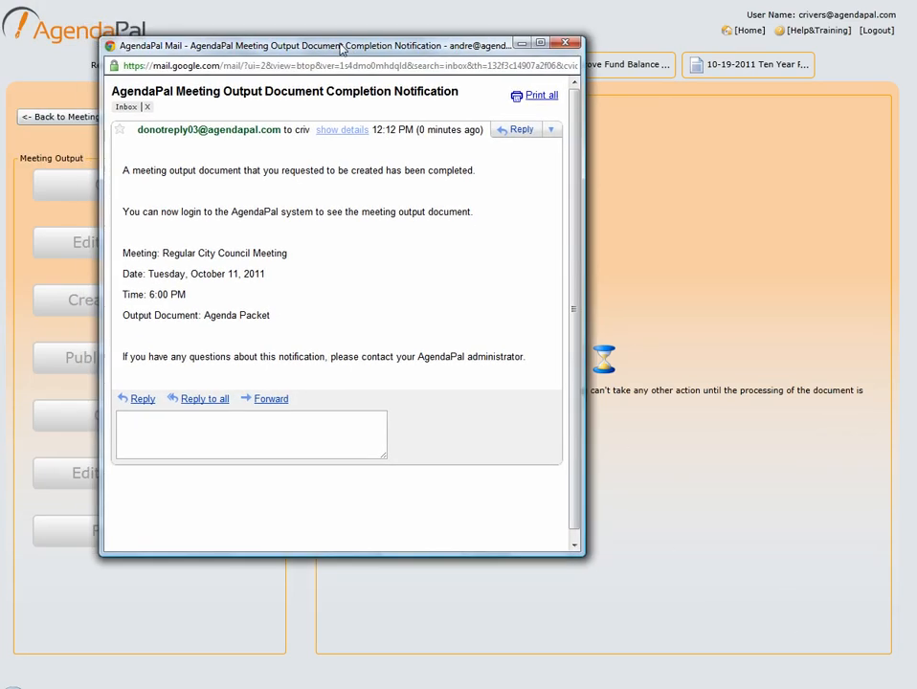
drag(202, 315, 282, 317)
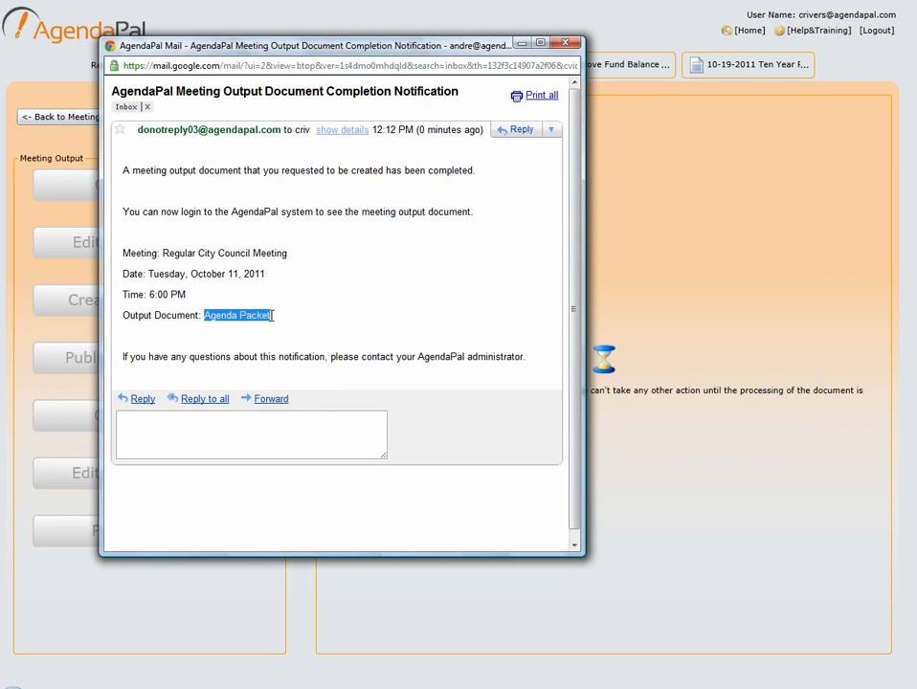
click(569, 45)
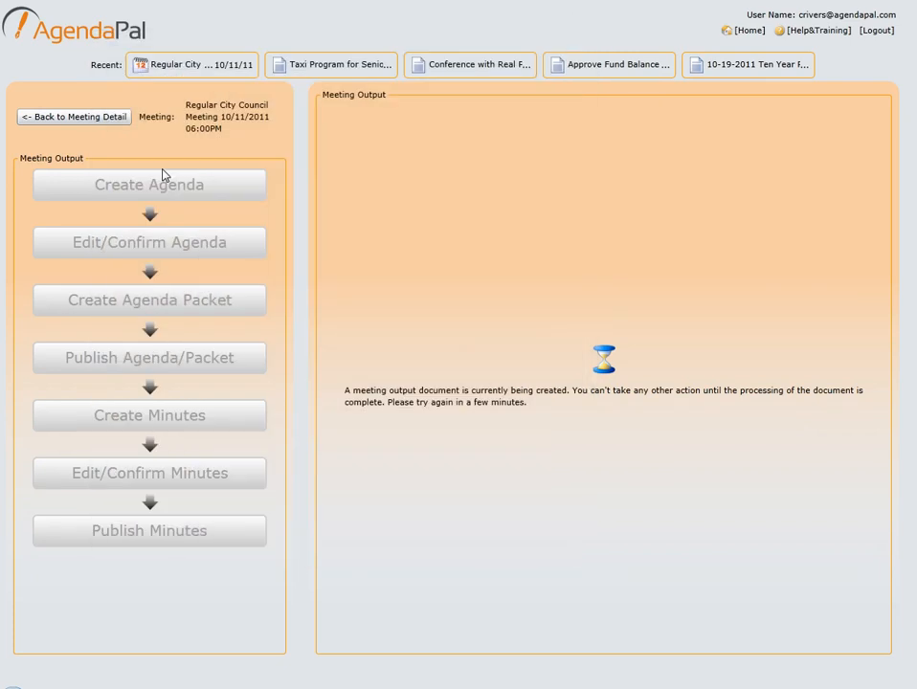
click(104, 119)
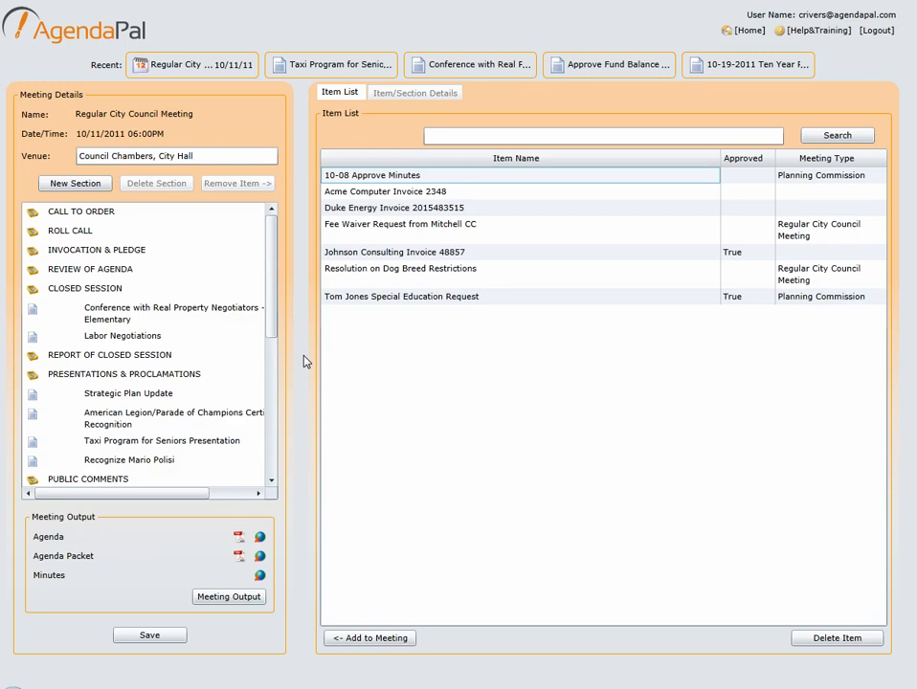
click(240, 558)
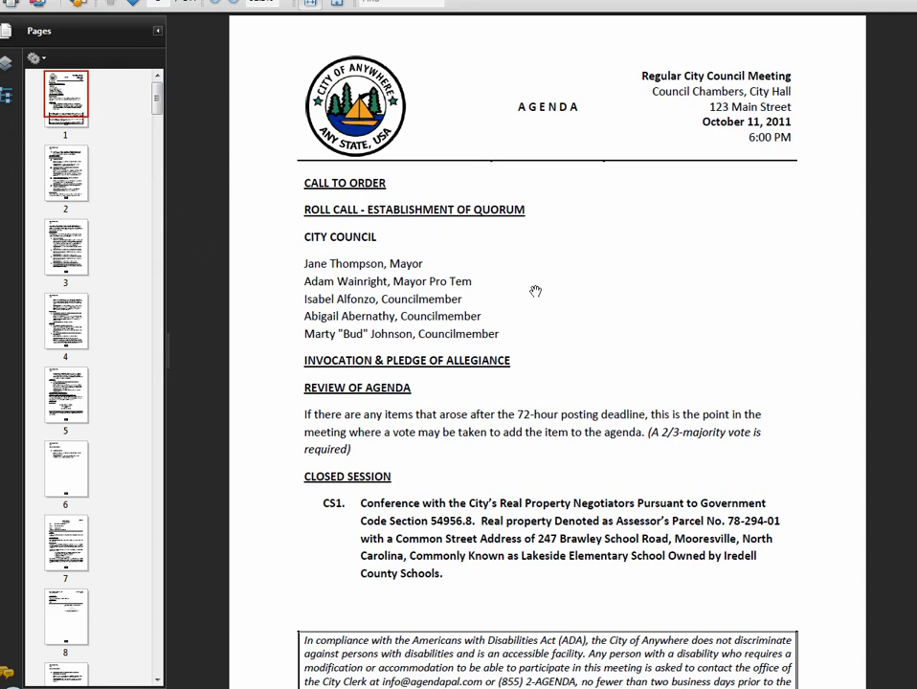
Read the packet agenda to page 5 and follow item 8's link to its backup on page 111
scroll(538, 290, down, 5)
scroll(538, 291, down, 15)
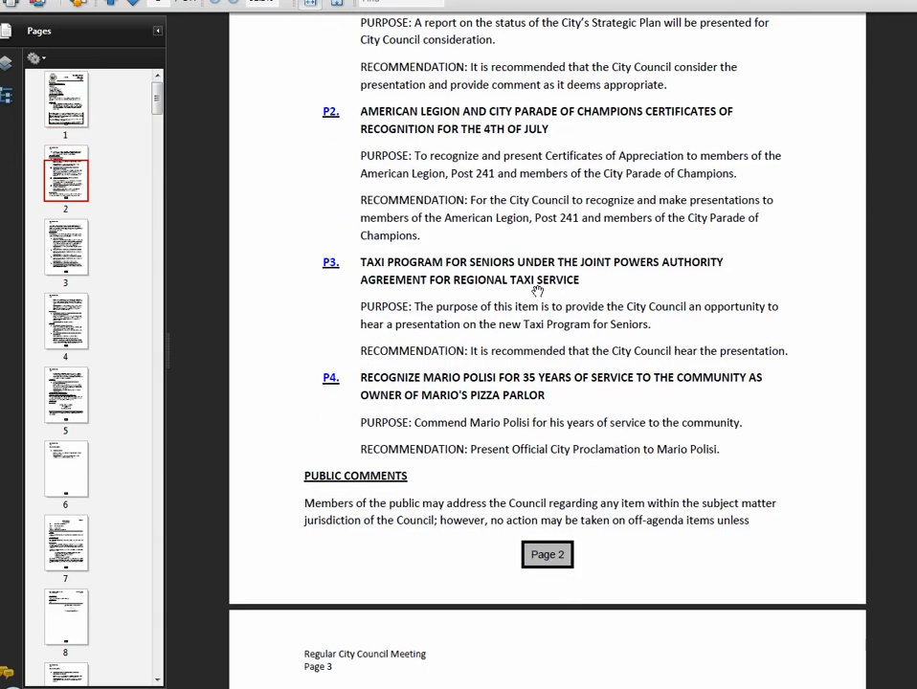
scroll(539, 290, down, 2)
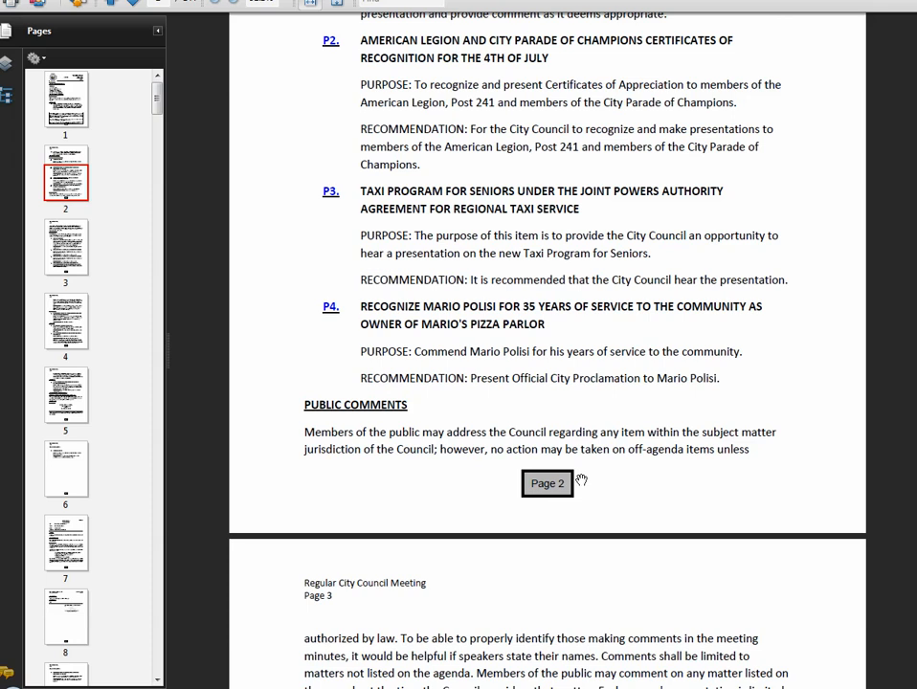
scroll(581, 480, down, 18)
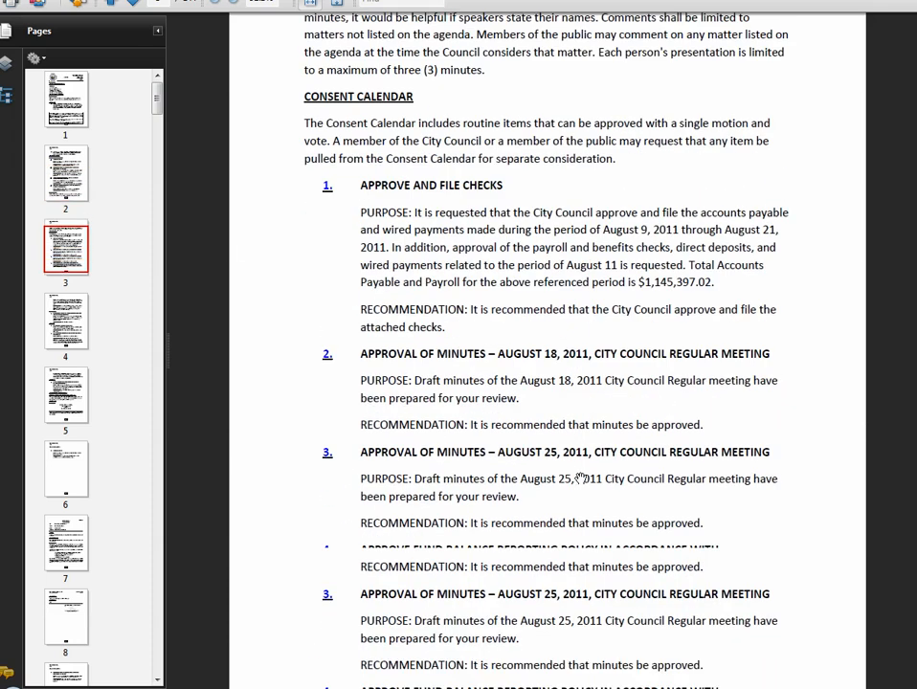
scroll(581, 479, down, 5)
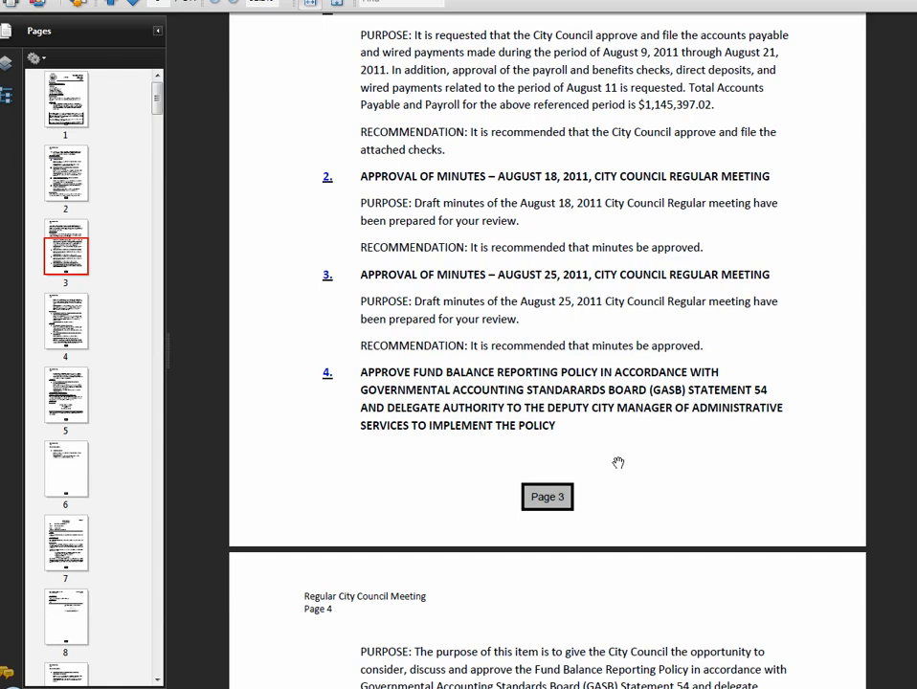
scroll(618, 463, down, 8)
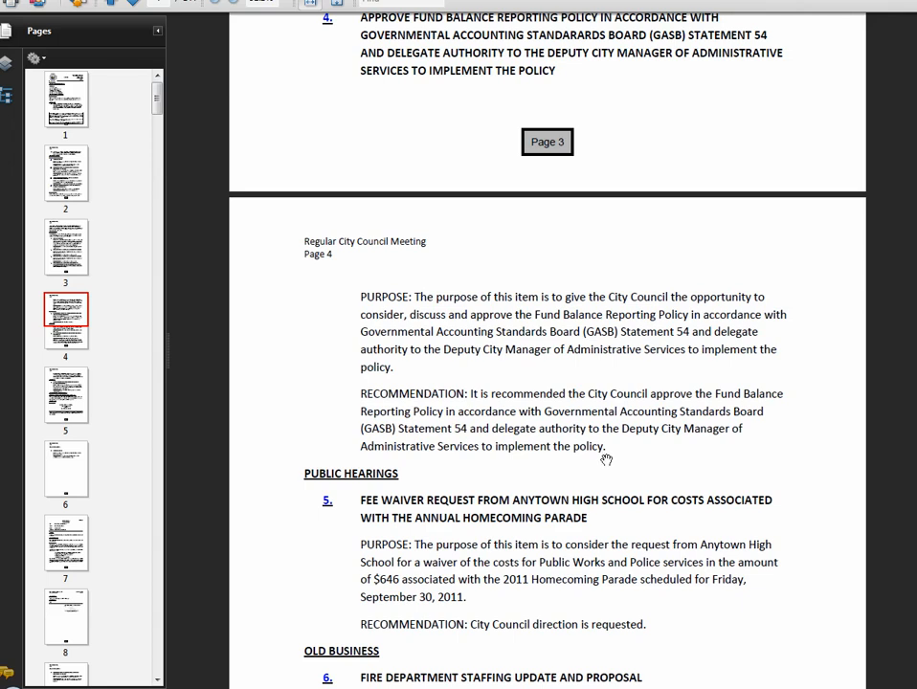
scroll(606, 459, down, 4)
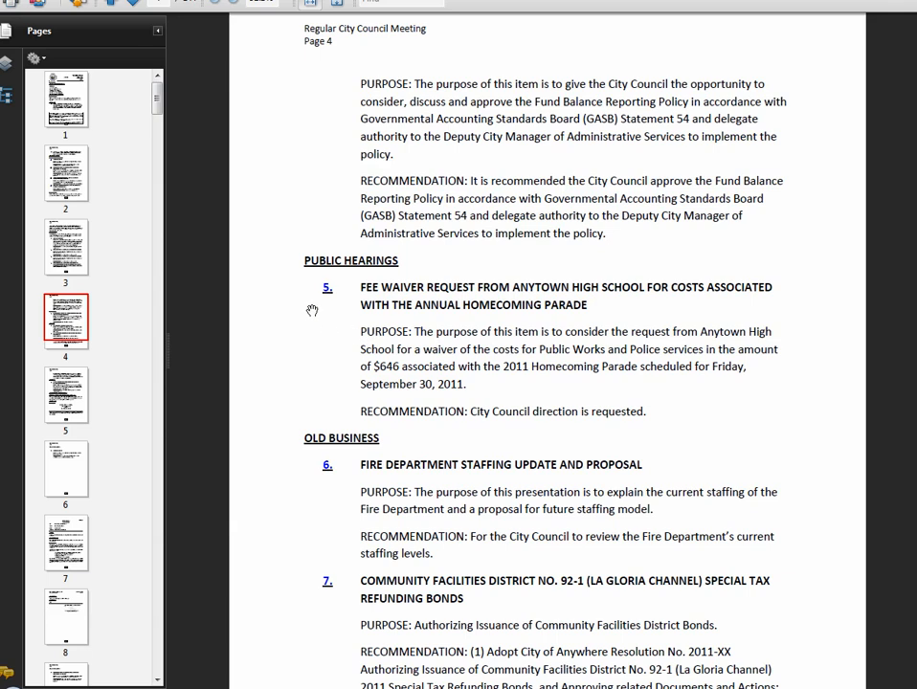
scroll(312, 310, down, 3)
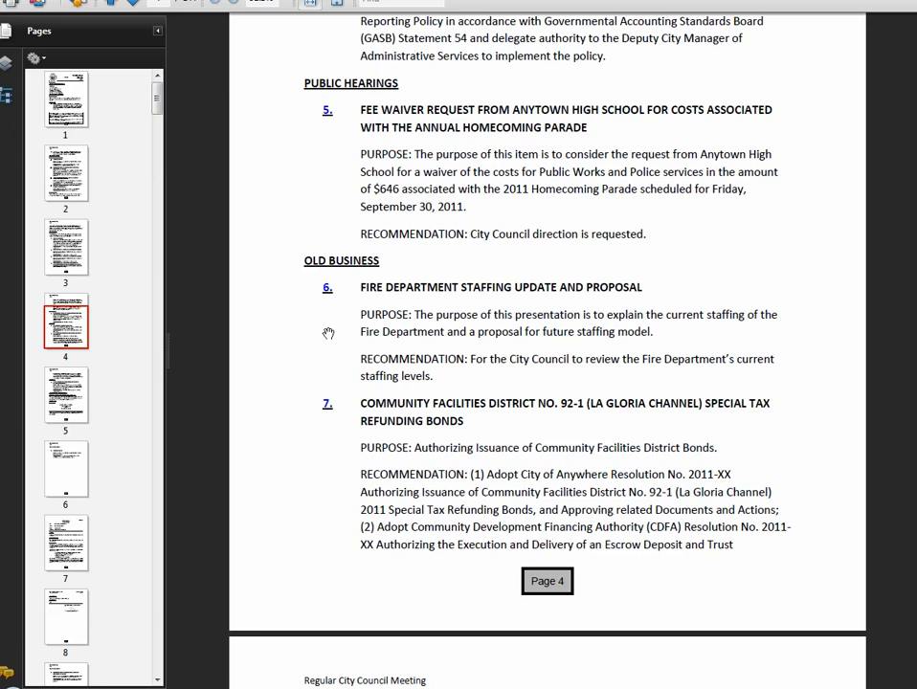
scroll(299, 332, down, 6)
scroll(327, 332, down, 2)
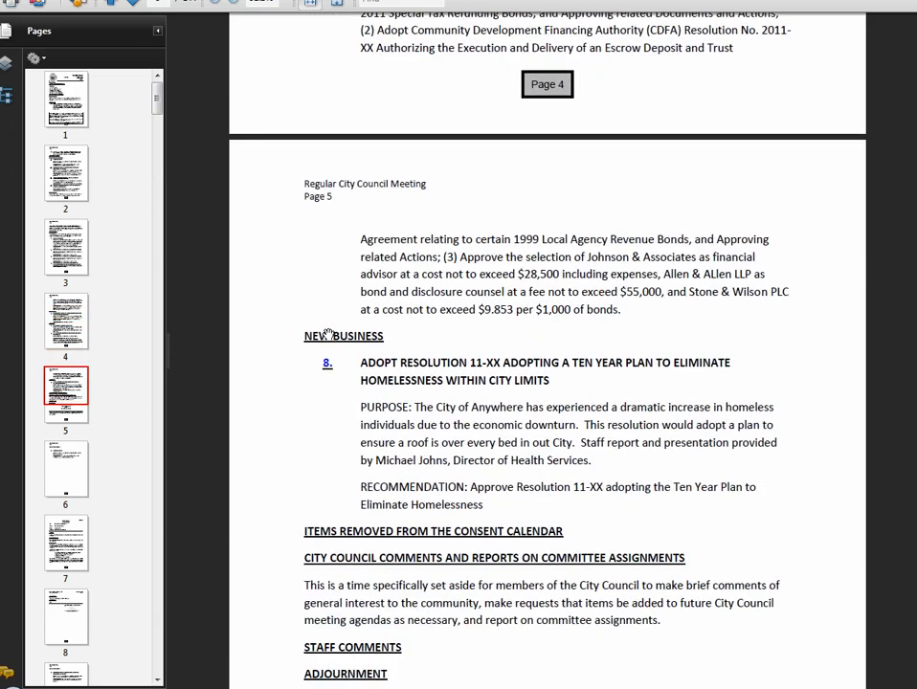
scroll(328, 334, down, 1)
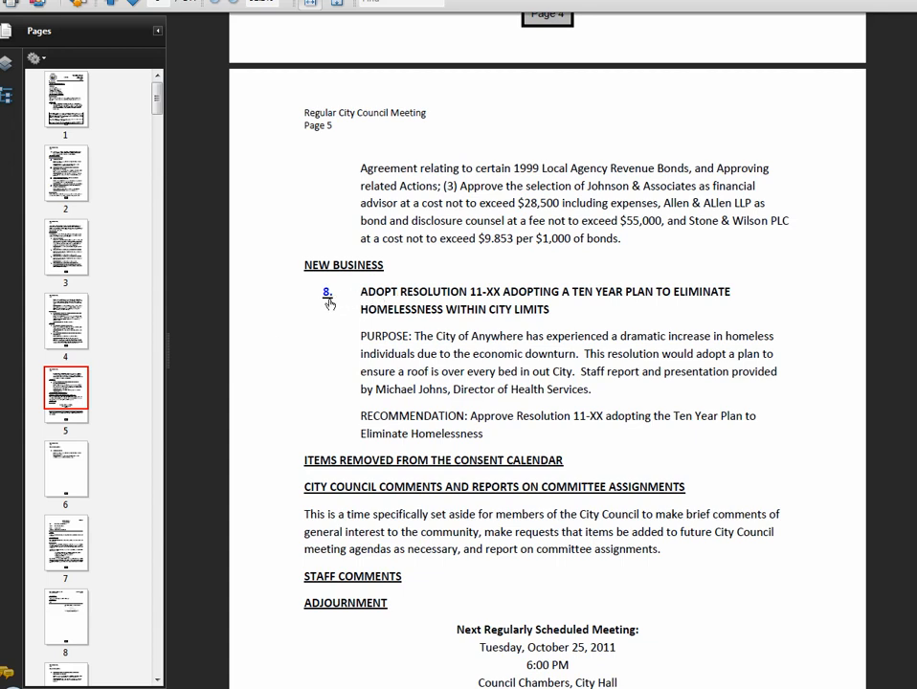
click(326, 295)
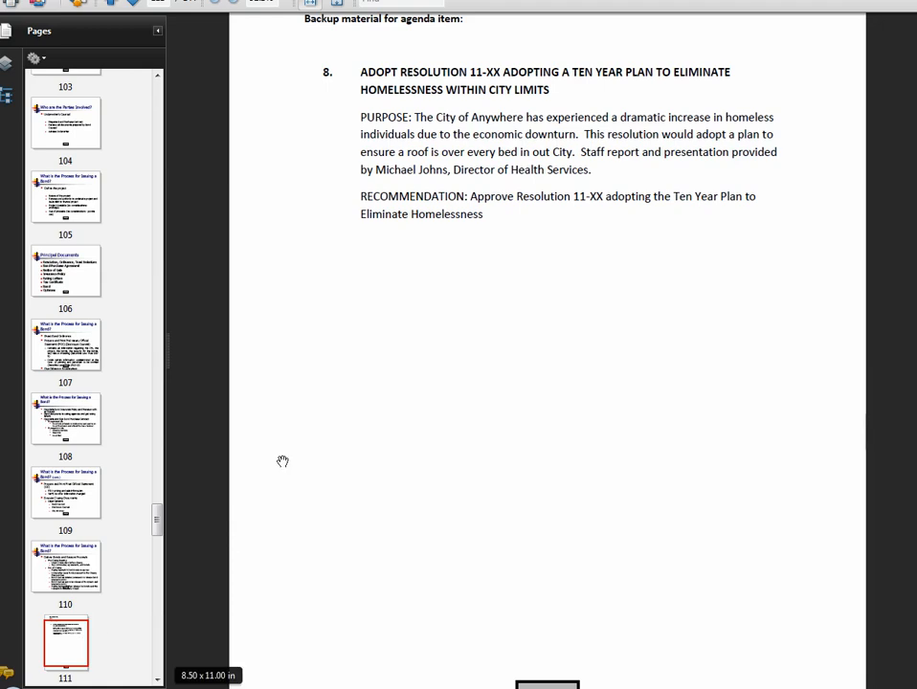
Scroll through item 8's homelessness backup material in the packet
scroll(396, 292, up, 3)
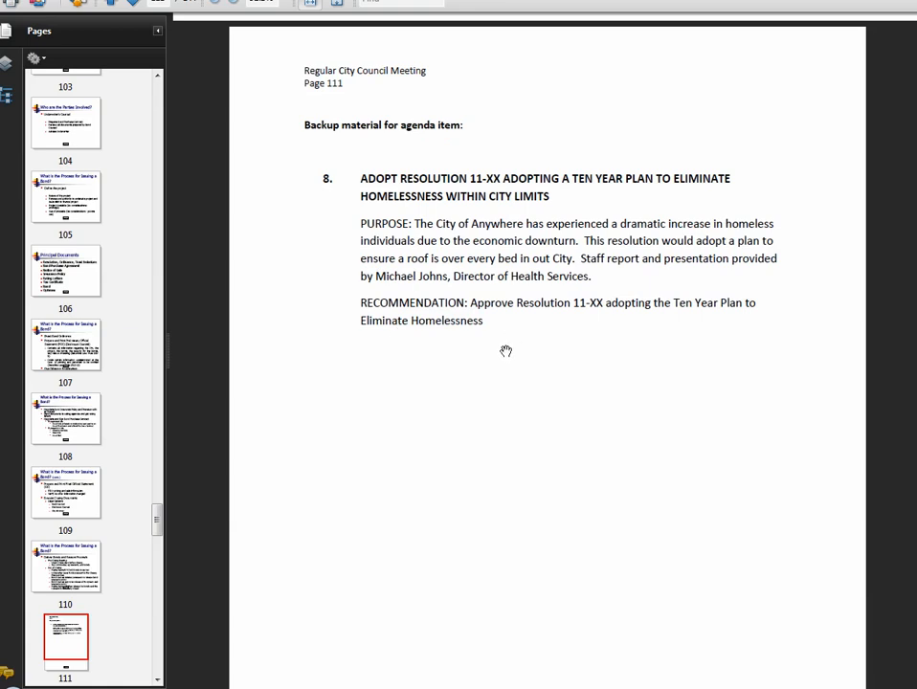
scroll(506, 352, down, 15)
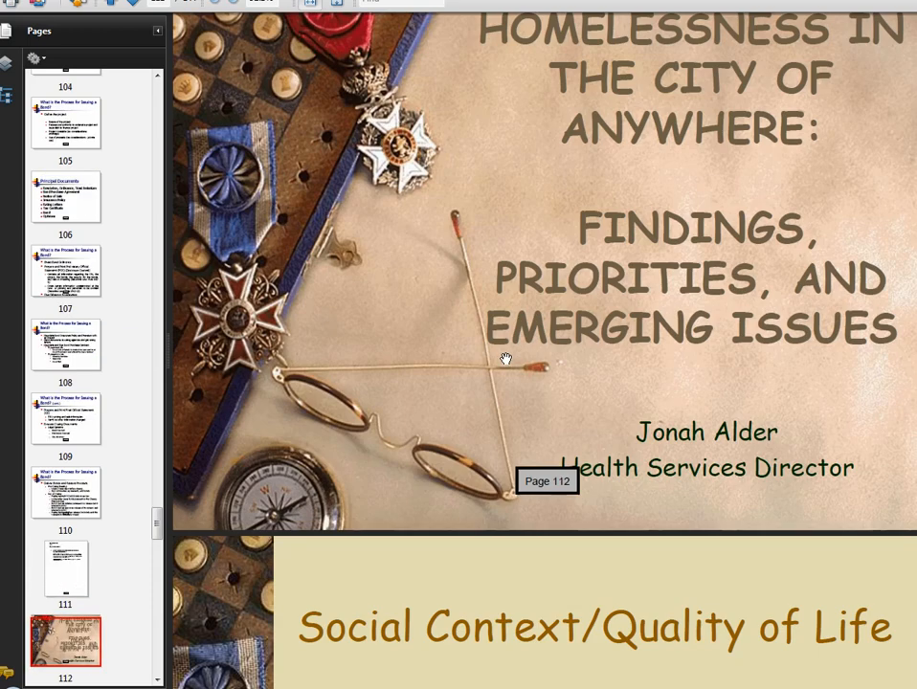
scroll(506, 358, down, 15)
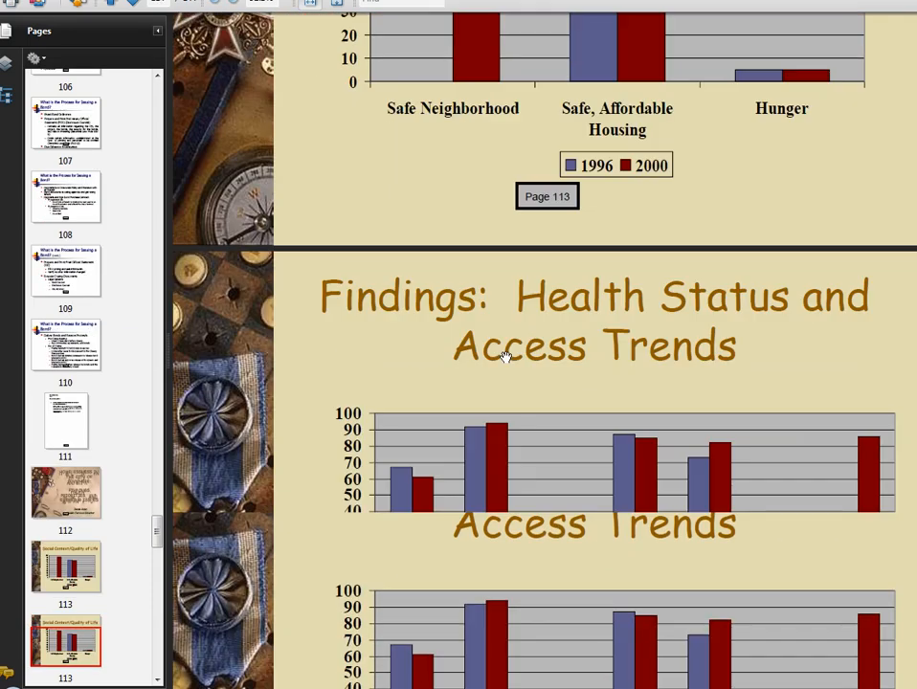
scroll(506, 358, down, 15)
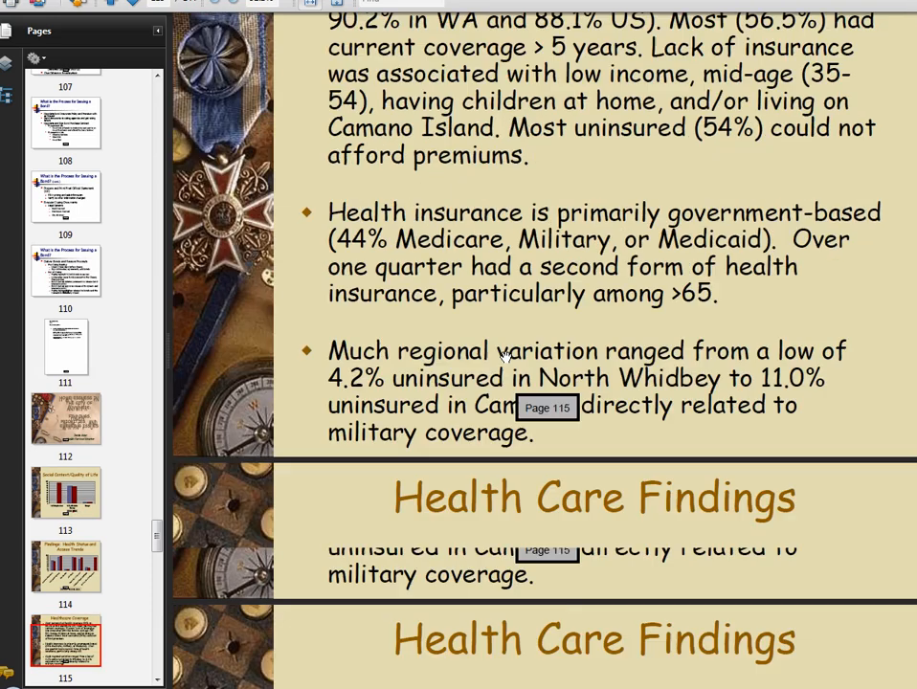
scroll(517, 385, down, 15)
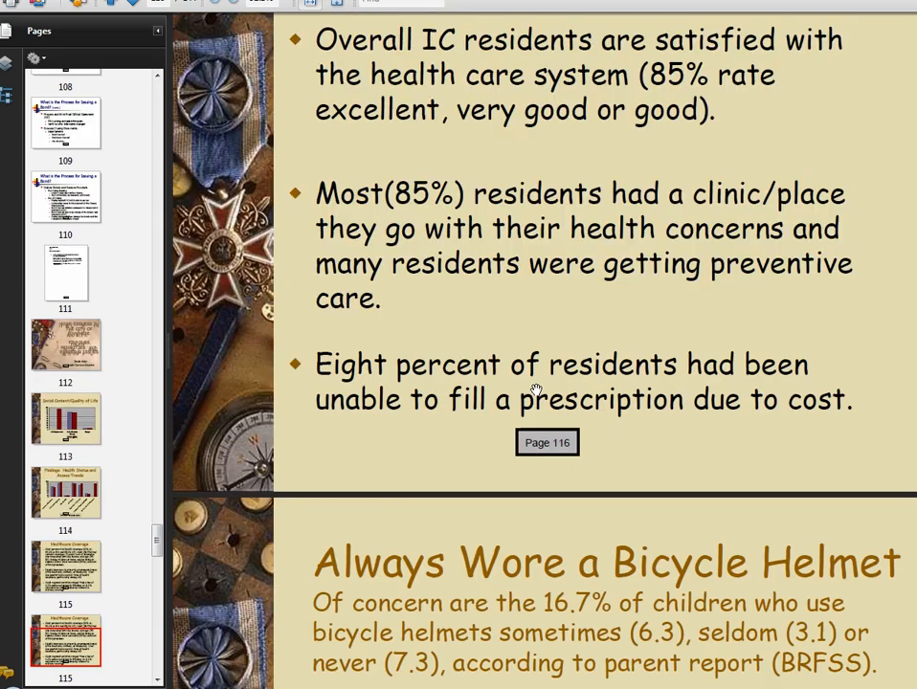
scroll(536, 392, down, 15)
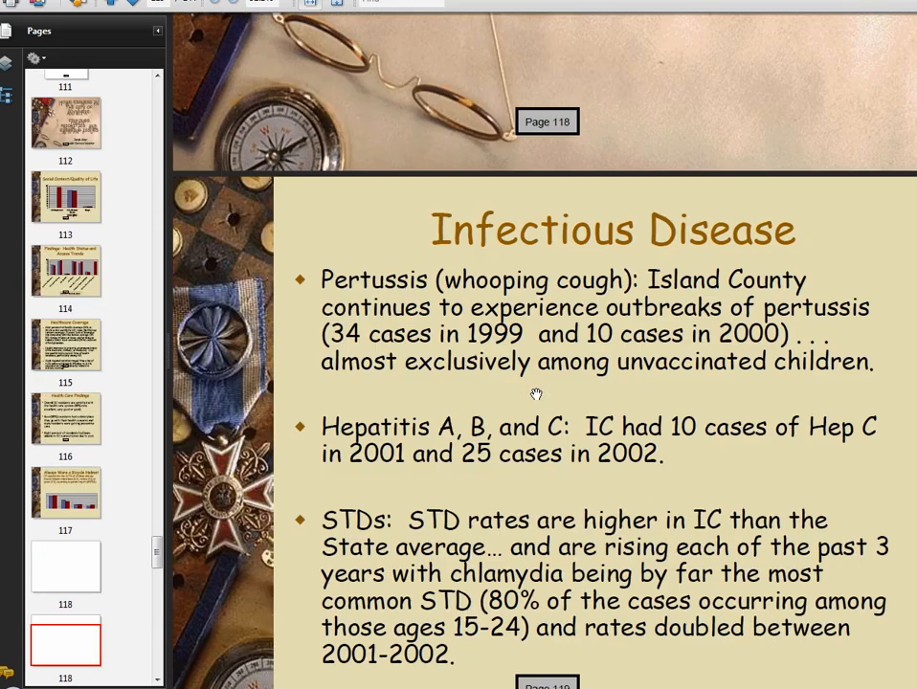
scroll(536, 394, down, 15)
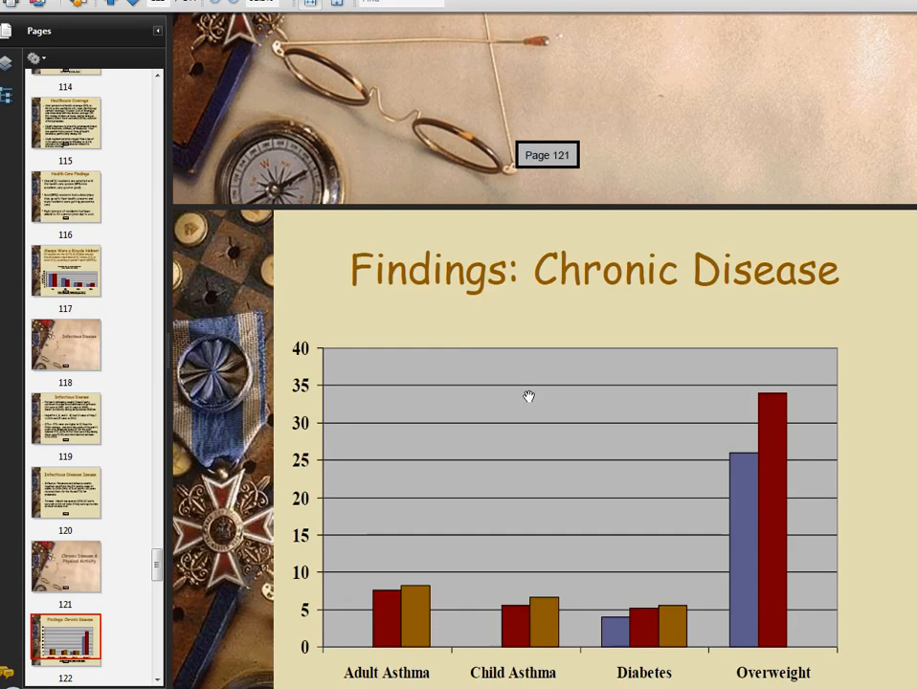
drag(158, 569, 158, 673)
Review the page 140 resolution through the staff report, then return the Pages panel to page 1
click(65, 345)
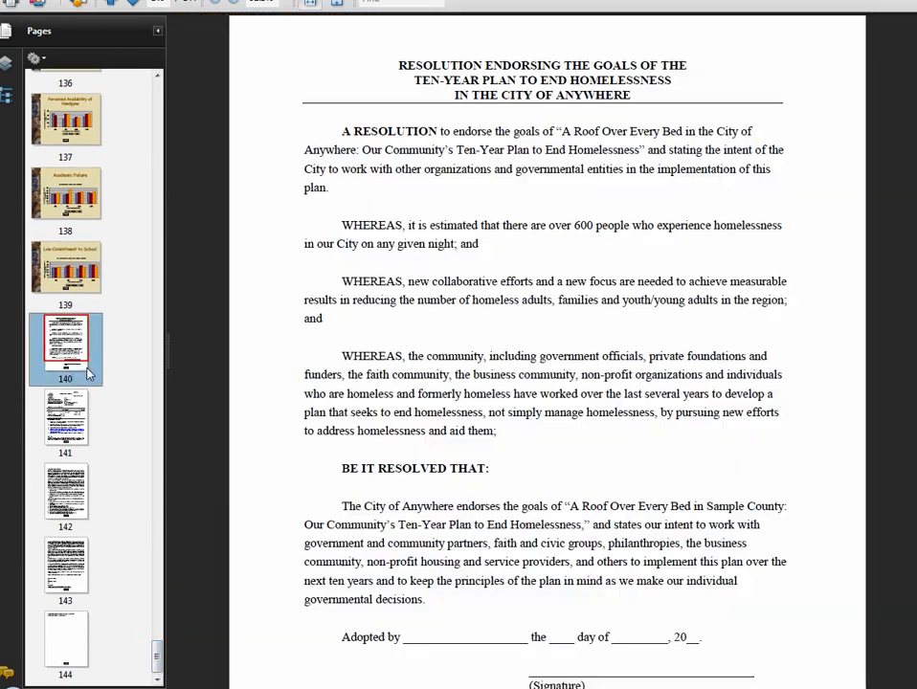
scroll(494, 362, down, 15)
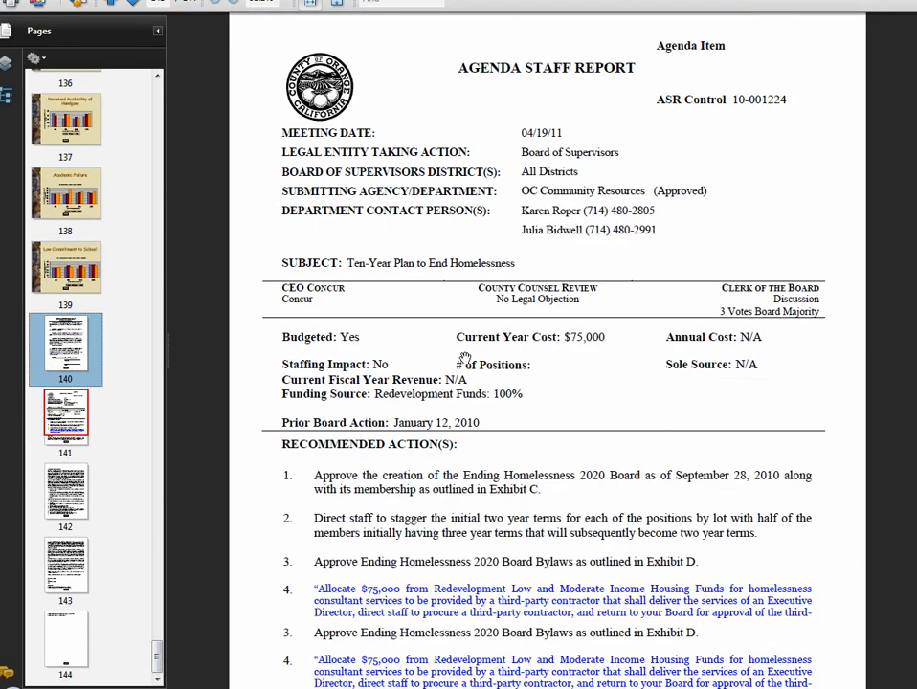
scroll(464, 356, down, 8)
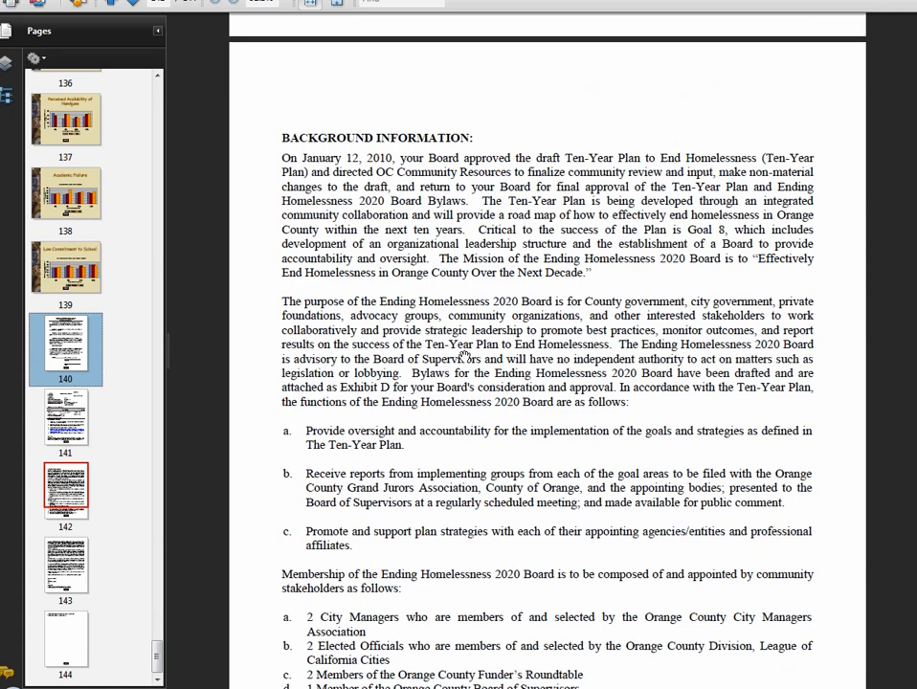
key(Home)
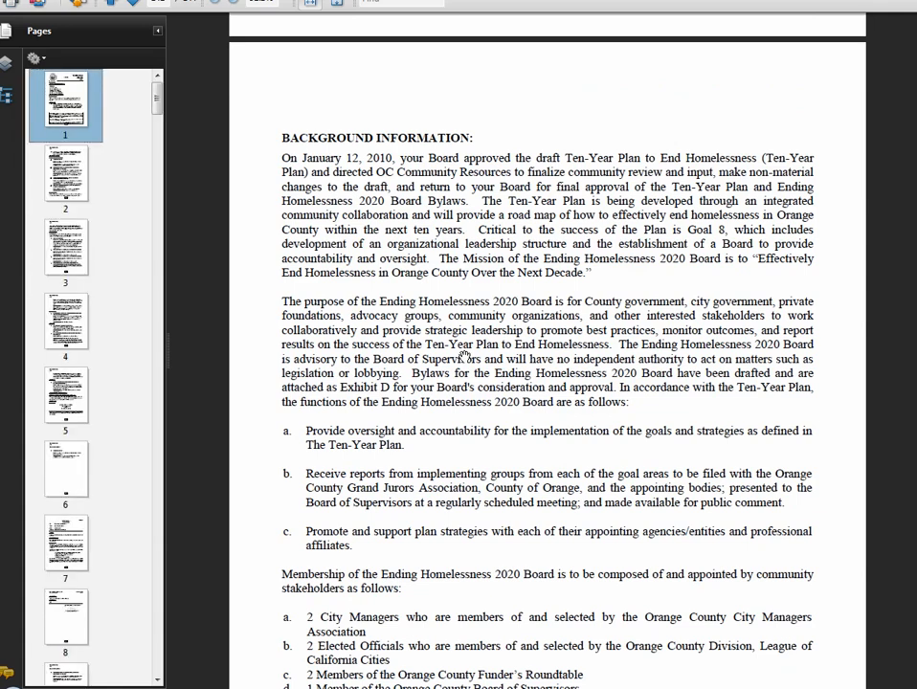
Review agenda pages 1–4 of the packet, then close the PDF
click(73, 93)
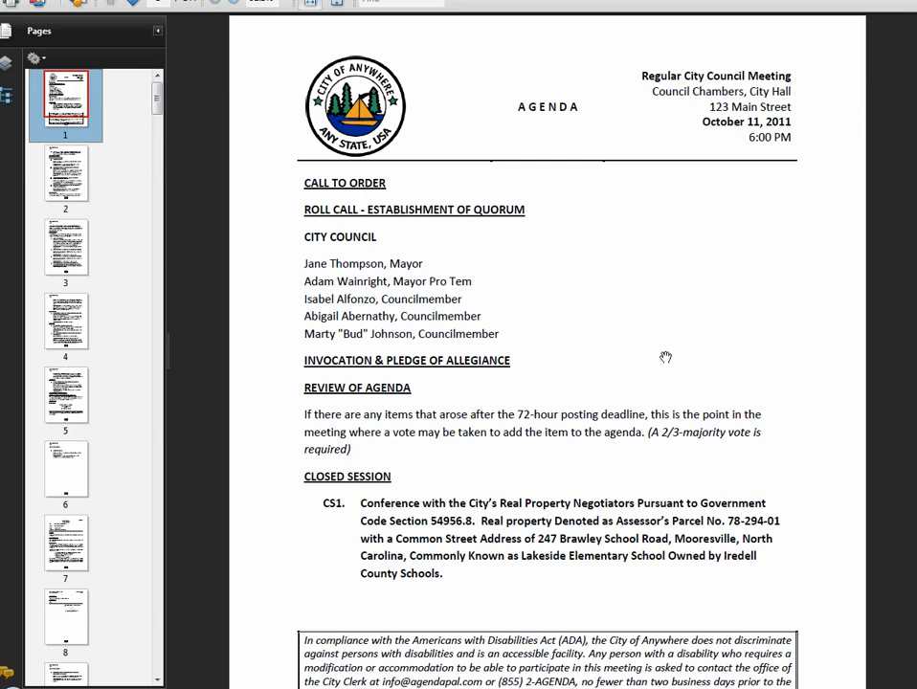
scroll(667, 357, down, 10)
scroll(664, 353, down, 12)
scroll(664, 353, down, 10)
scroll(665, 354, down, 10)
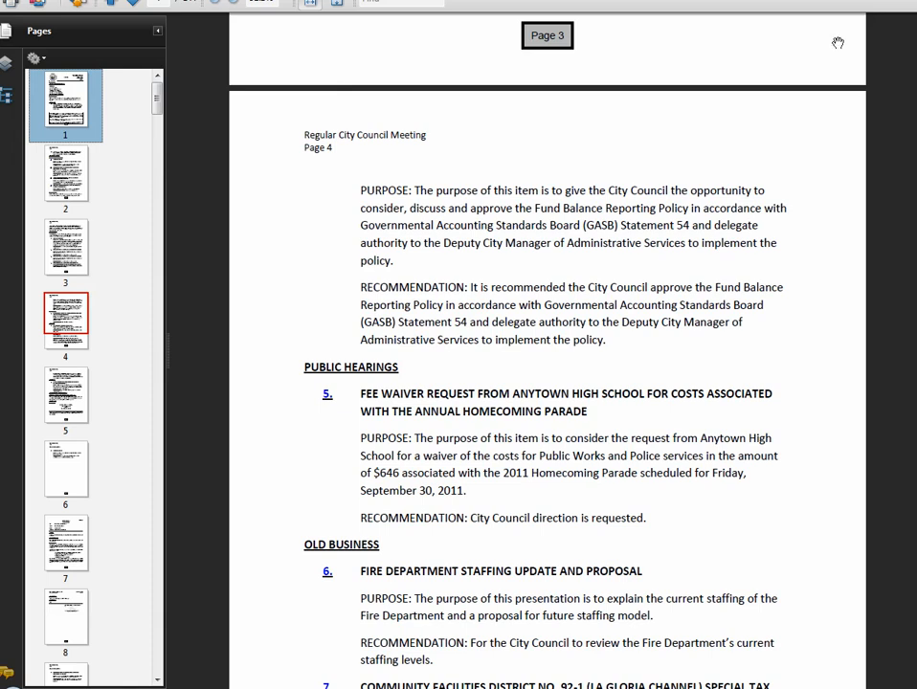
key(alt+F4)
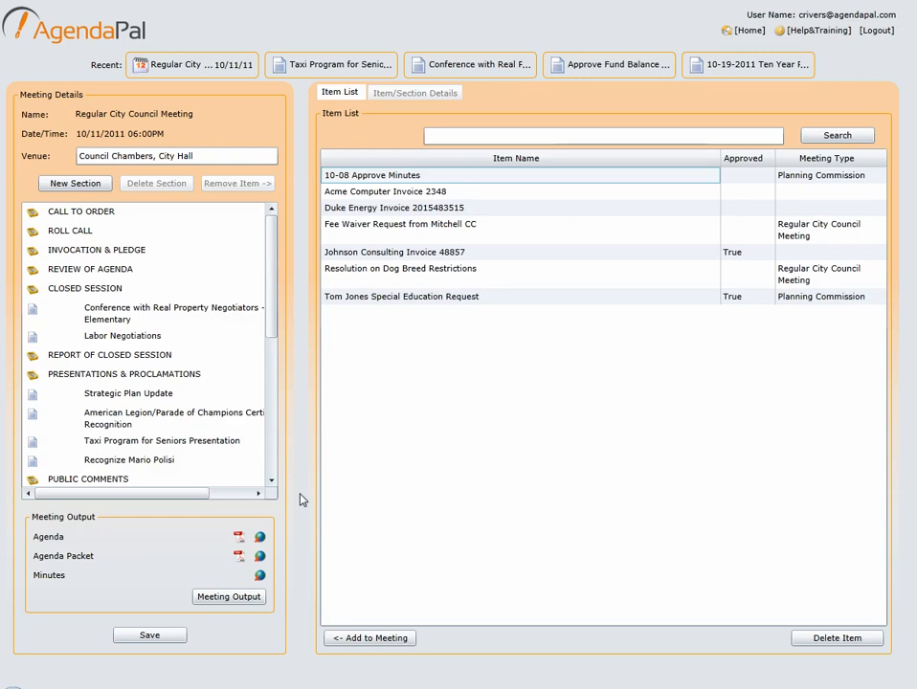
Publish the Agenda PDF, then the Agenda Packet PDF, through the Publish Agenda/Packet step
click(246, 597)
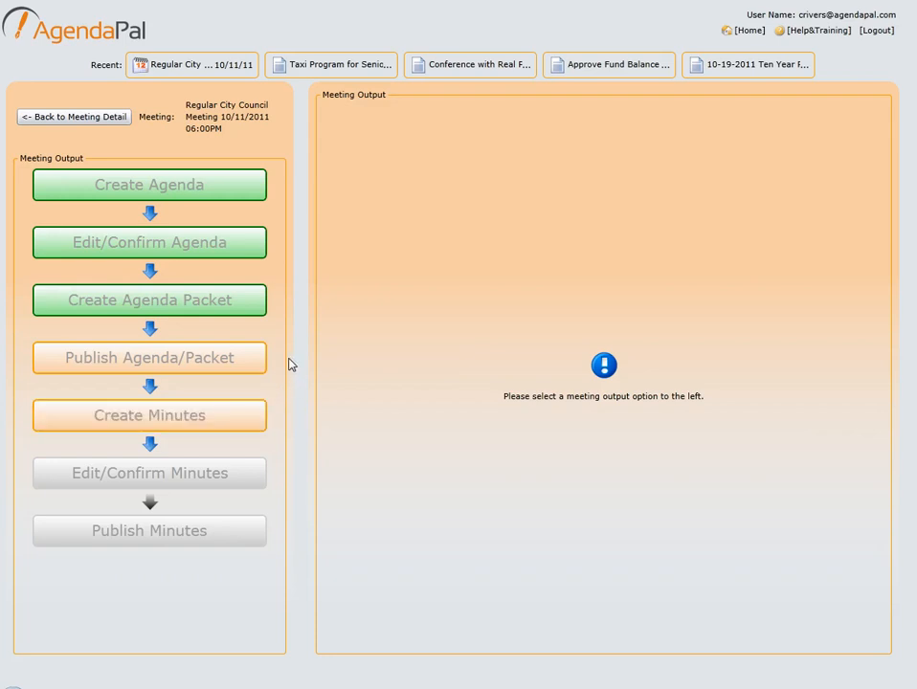
click(203, 362)
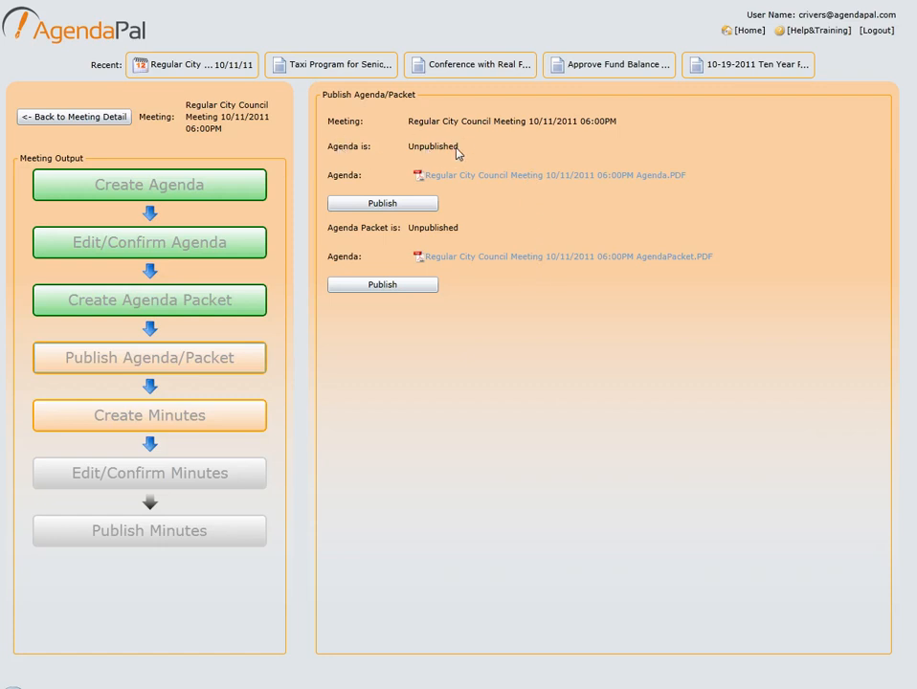
click(403, 204)
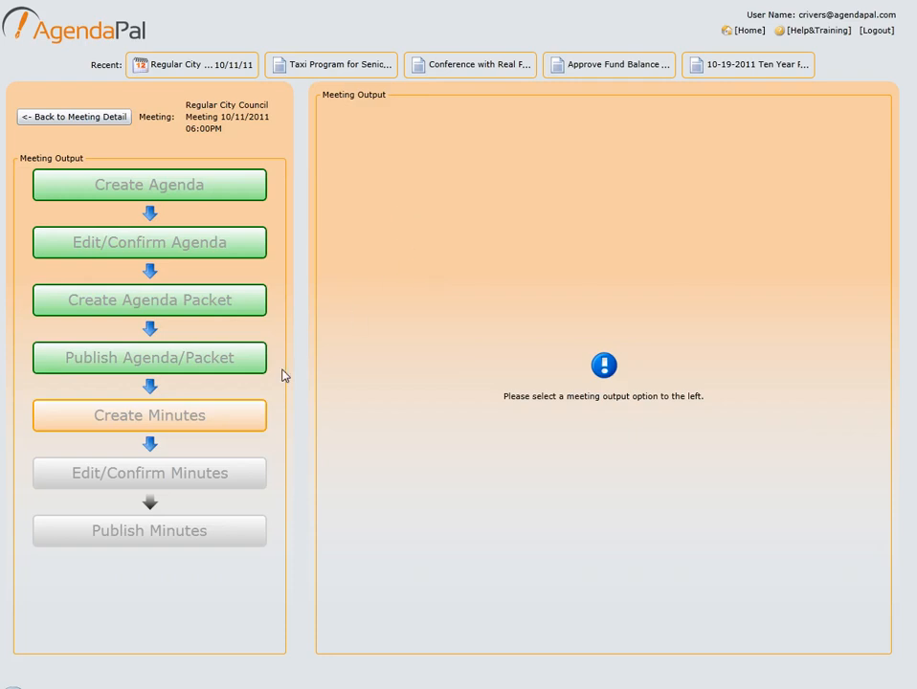
click(238, 371)
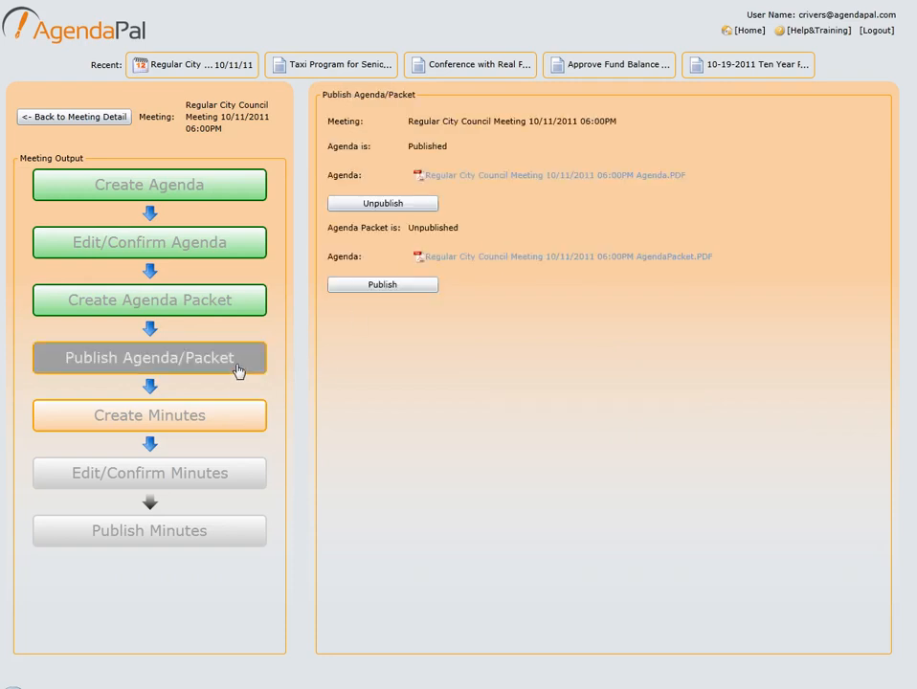
click(367, 287)
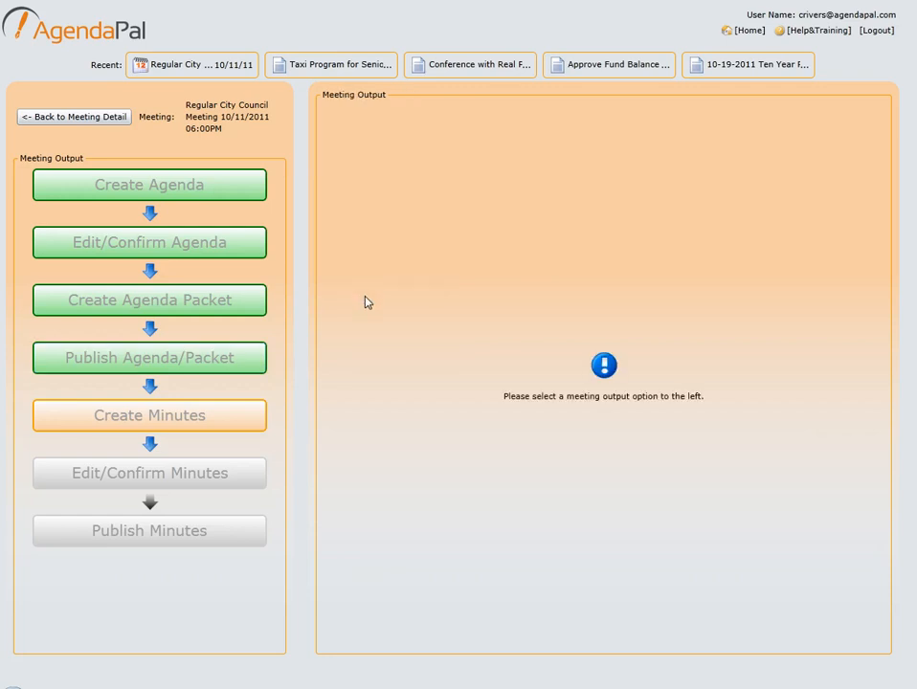
Go back to the 10/11/2011 meeting's detail page
click(66, 120)
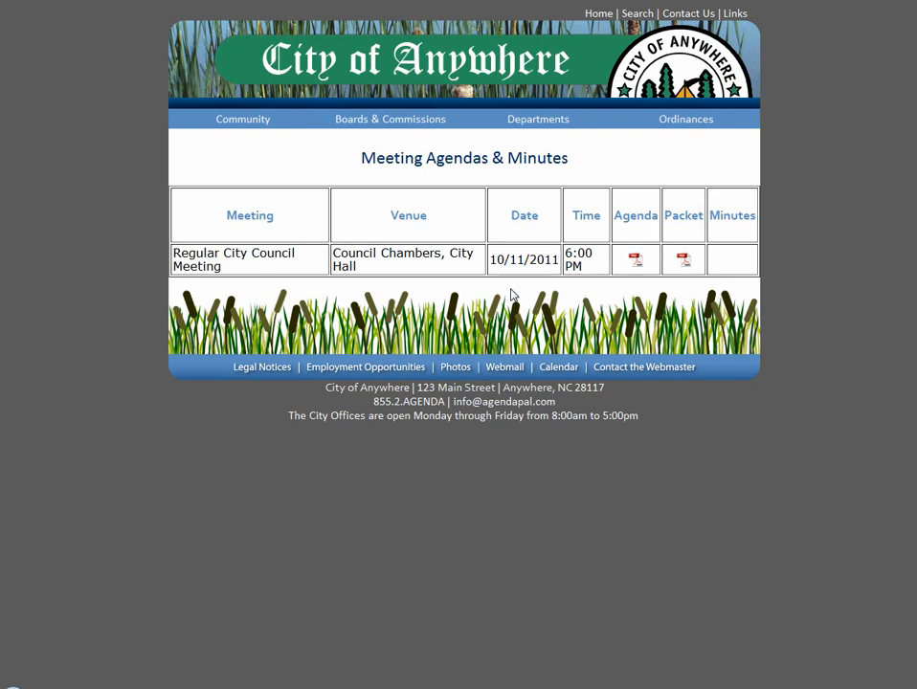
View the published Packet PDF from the City of Anywhere agendas page, then go back
click(684, 264)
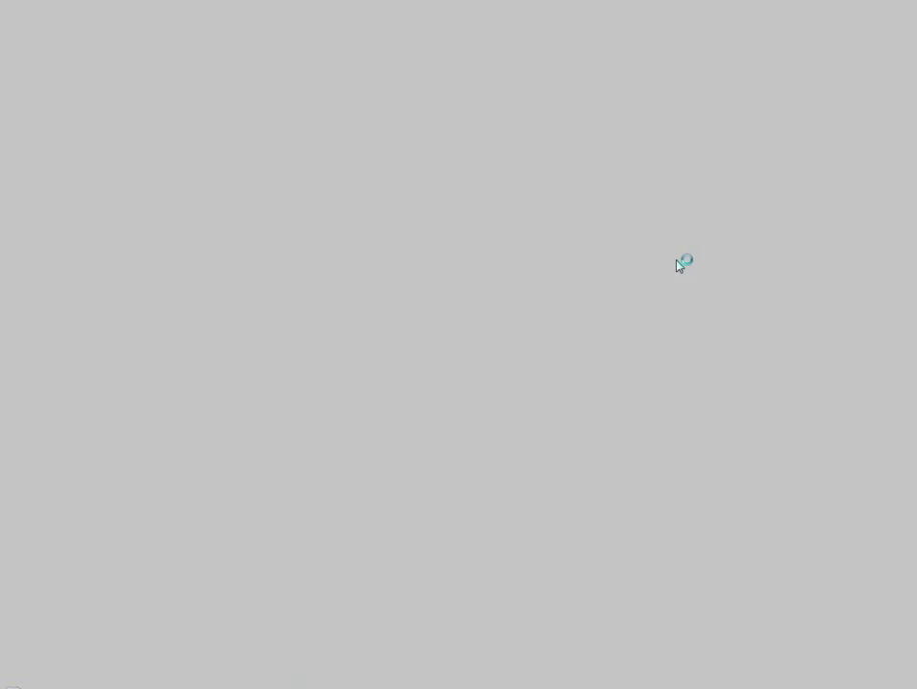
scroll(464, 288, down, 20)
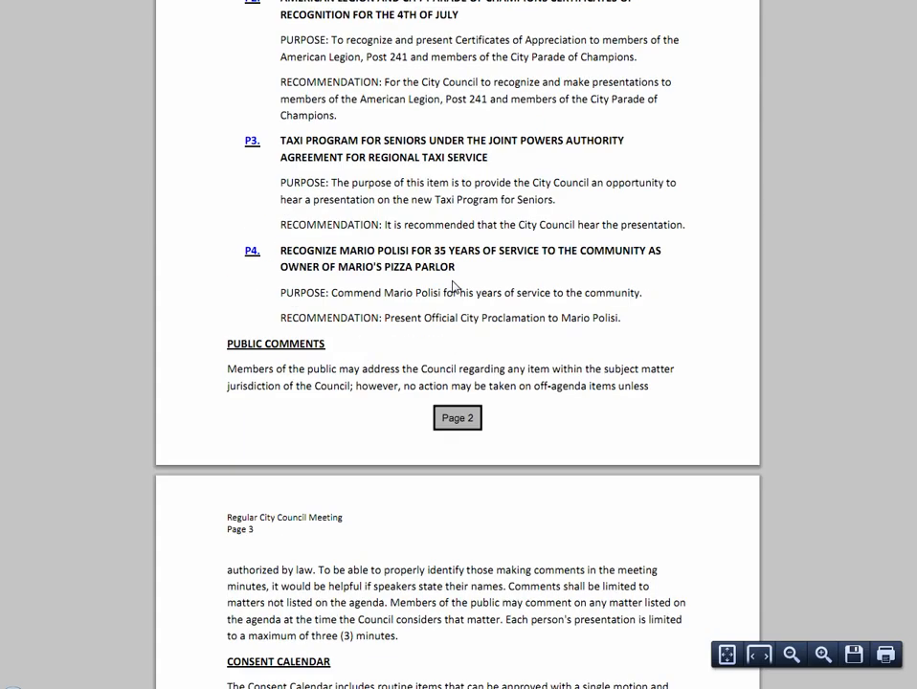
scroll(455, 285, down, 20)
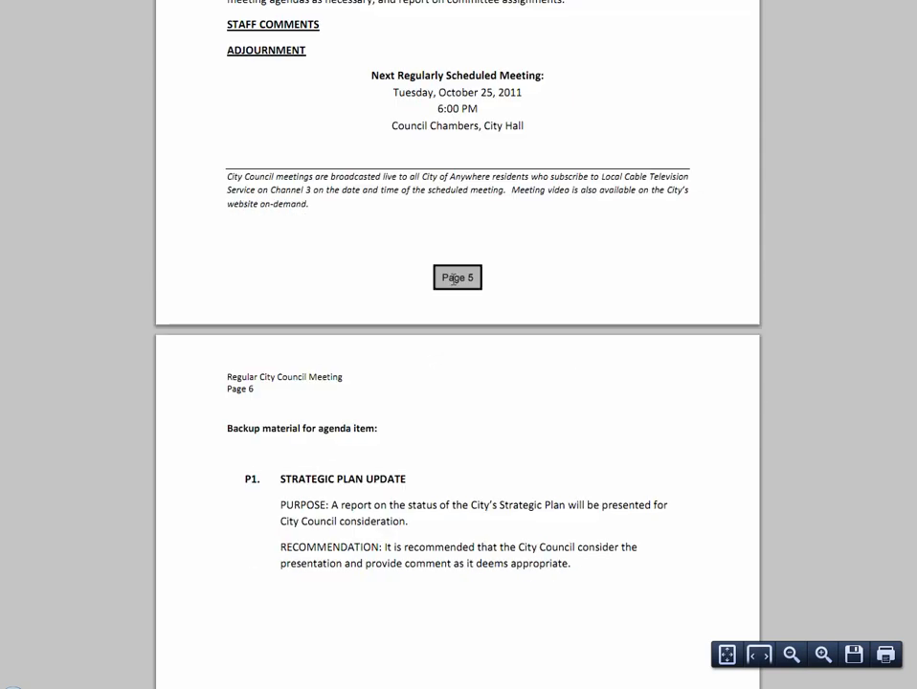
scroll(454, 280, down, 5)
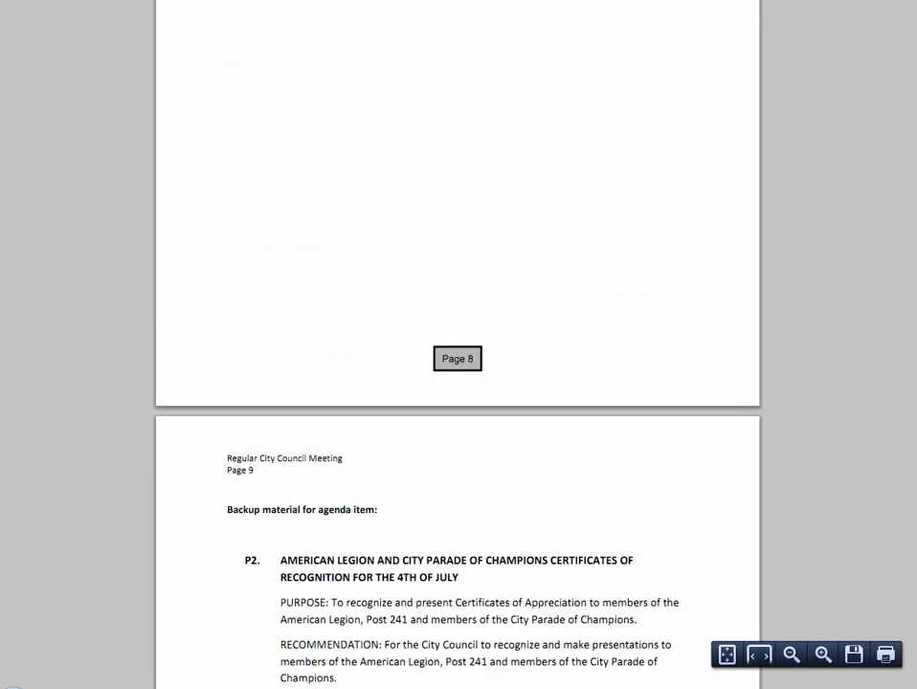
key(alt+Left)
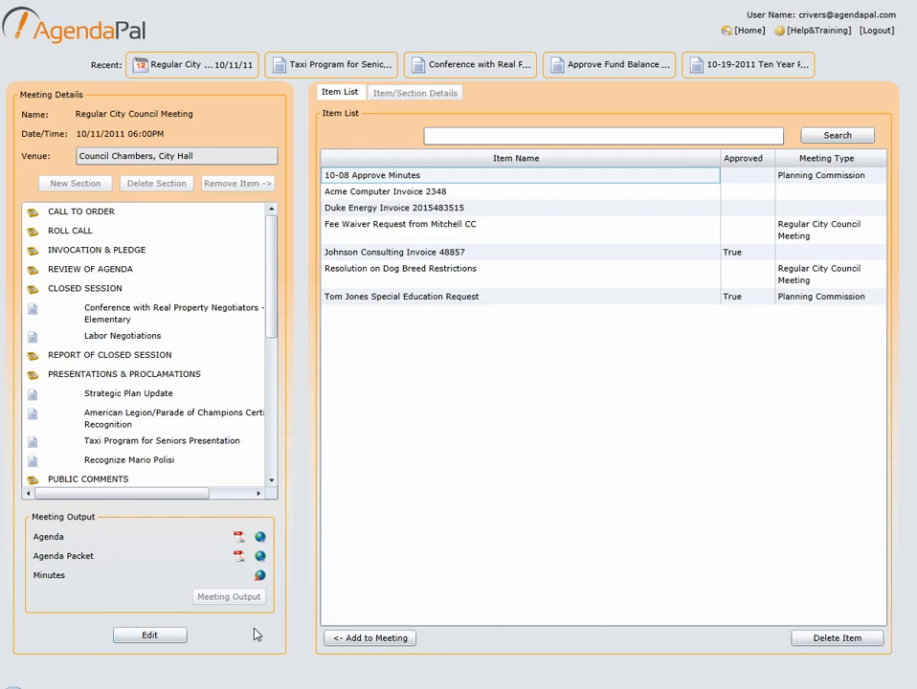
Unlock the meeting for editing past the existing-output warning and reopen Meeting Output
click(148, 637)
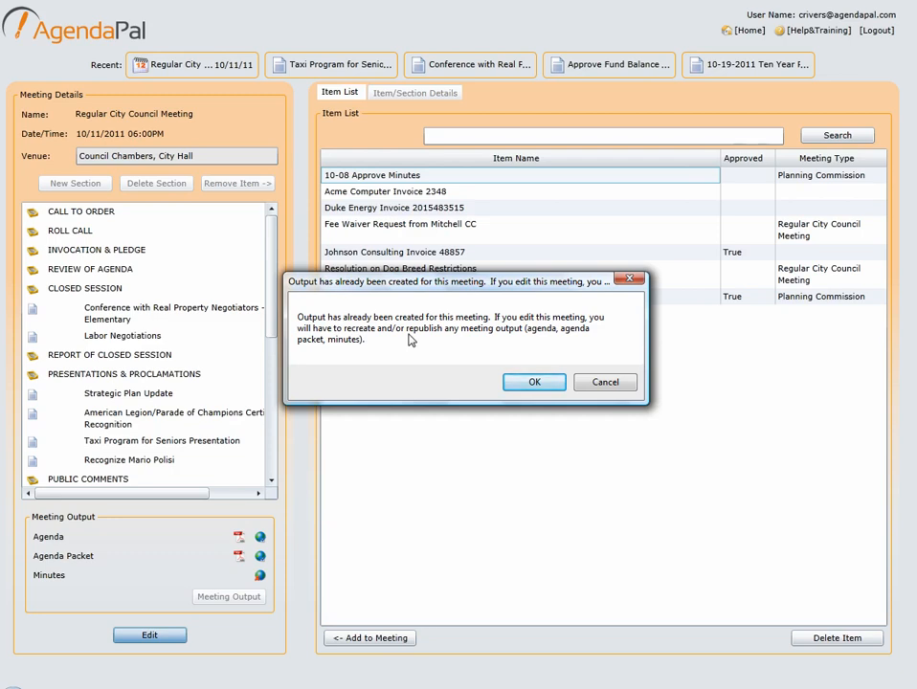
click(534, 383)
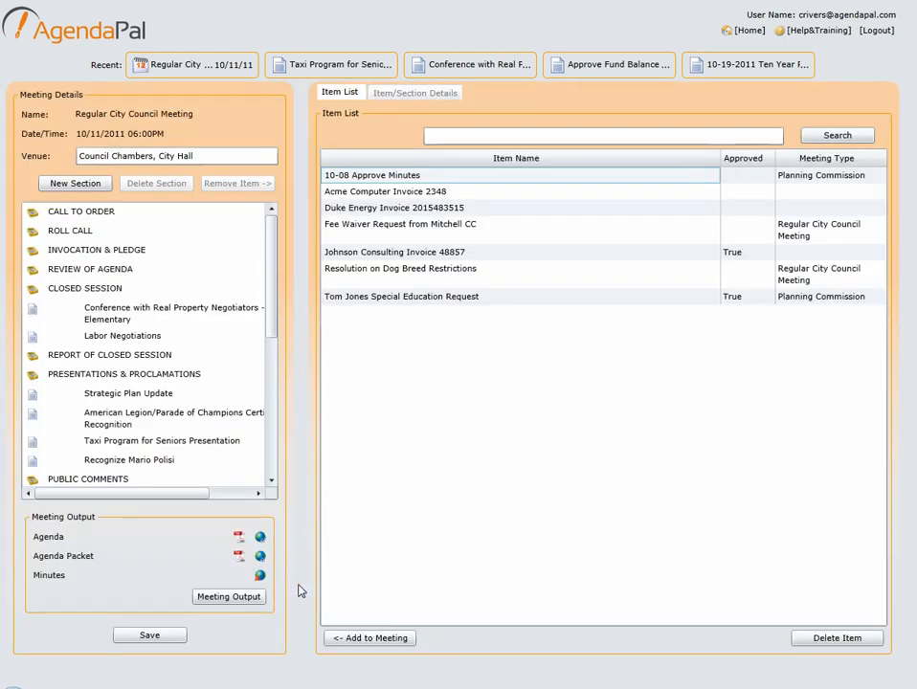
click(220, 599)
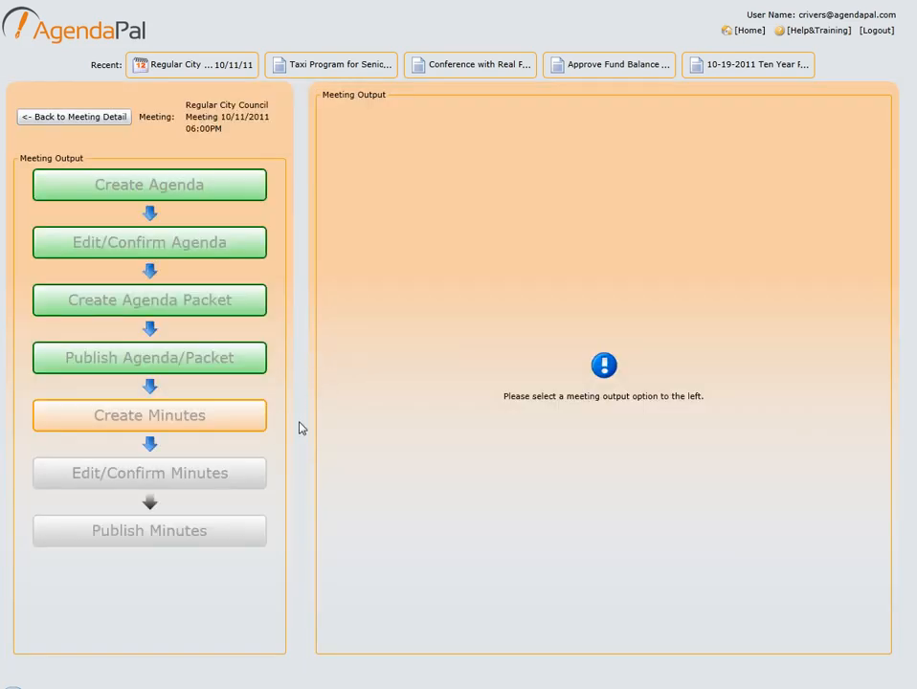
Start Create Minutes and open Take/Edit Minutes for the council meeting
click(244, 421)
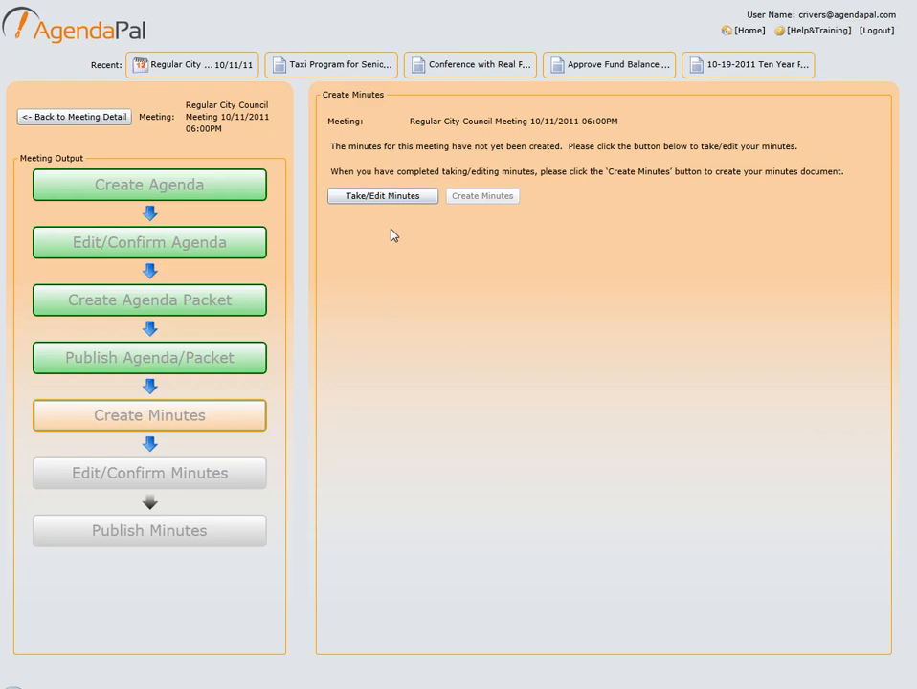
click(402, 197)
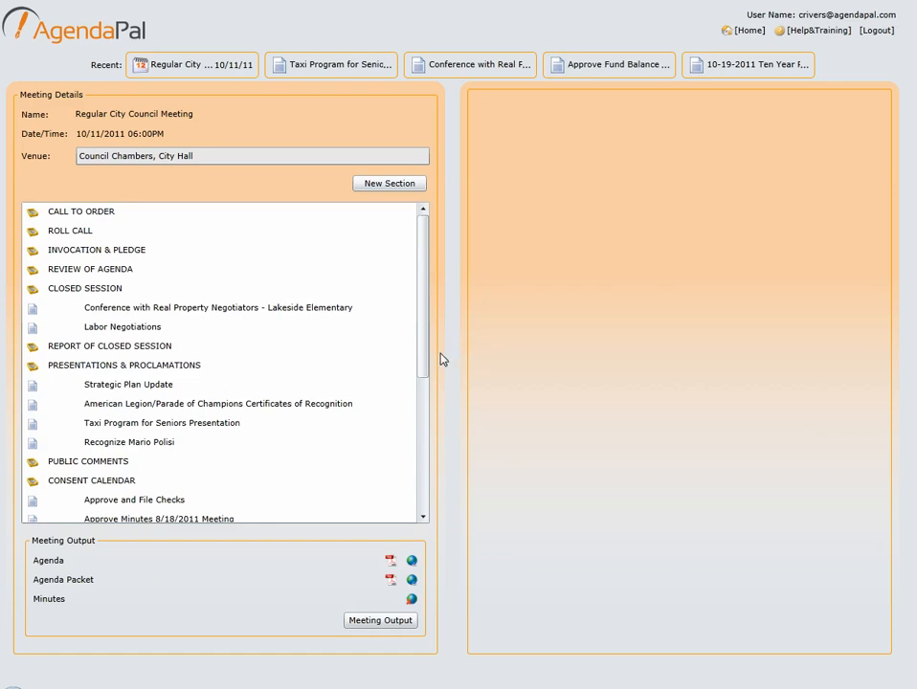
Save the Fire Department Staffing item's minutes text, including its unanimously carried motion
drag(425, 353, 424, 513)
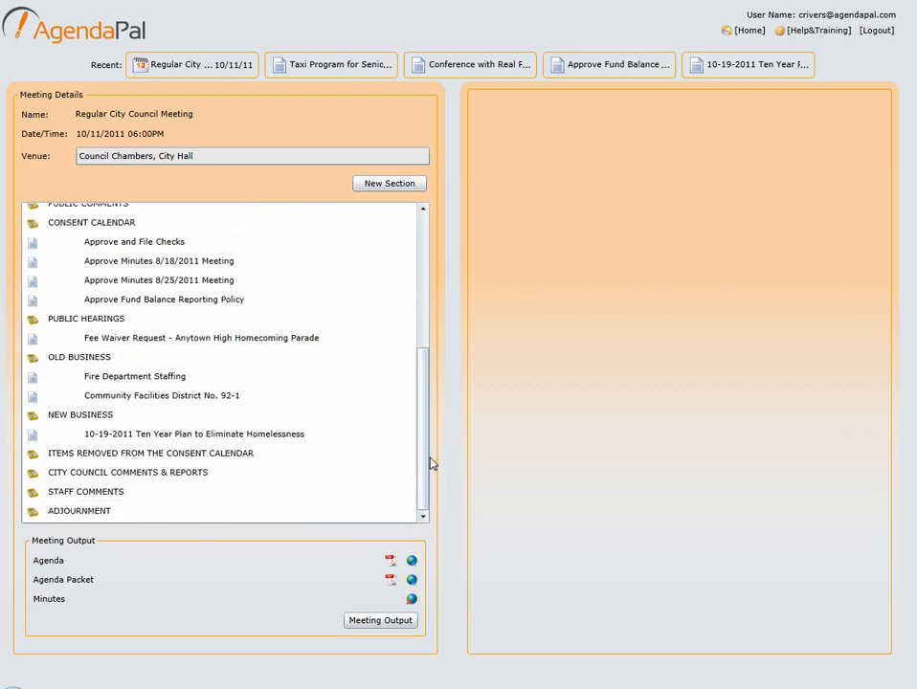
click(116, 379)
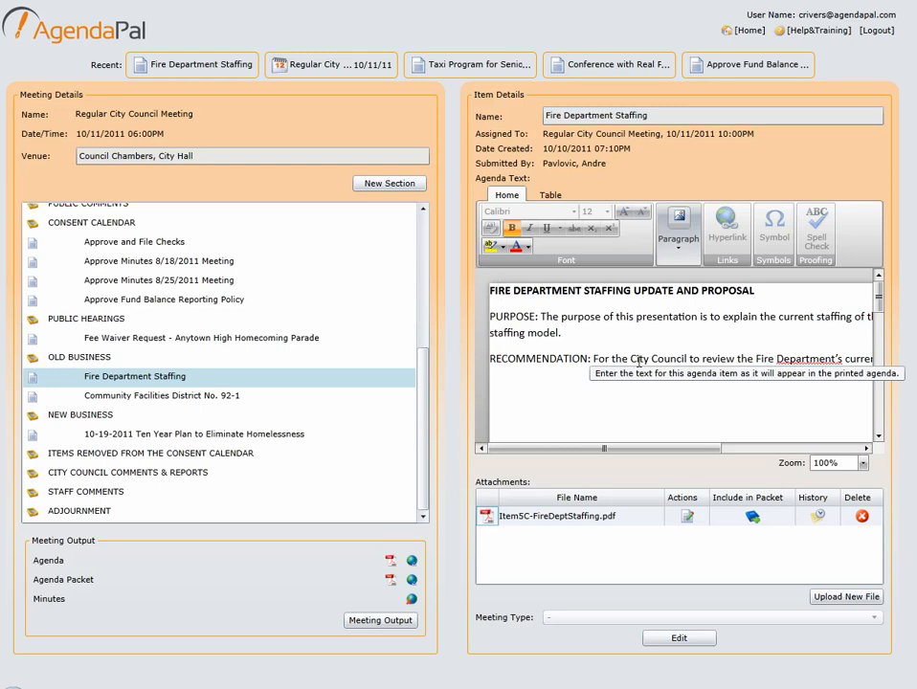
click(526, 358)
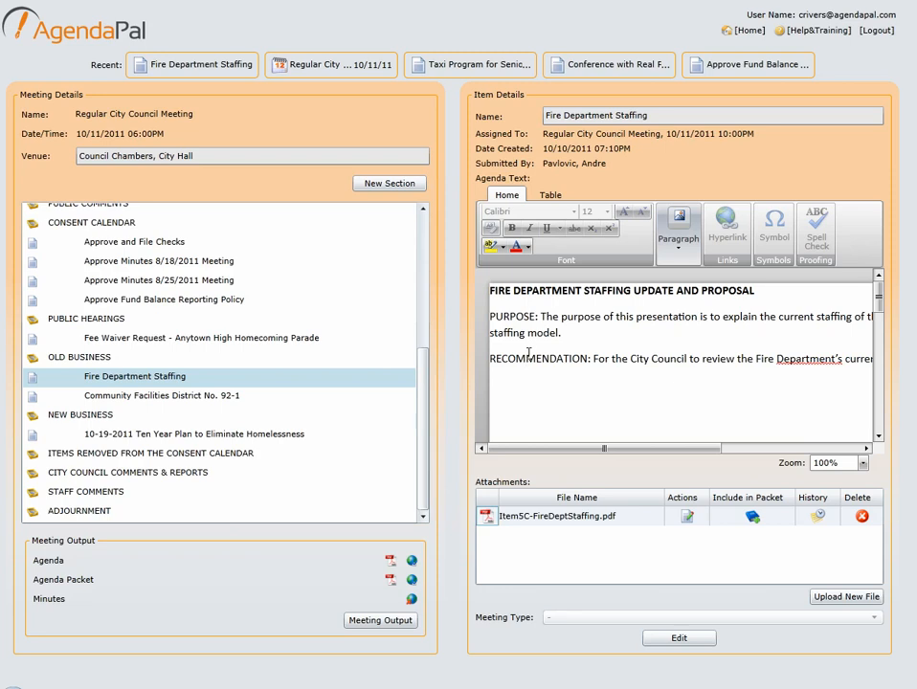
click(683, 639)
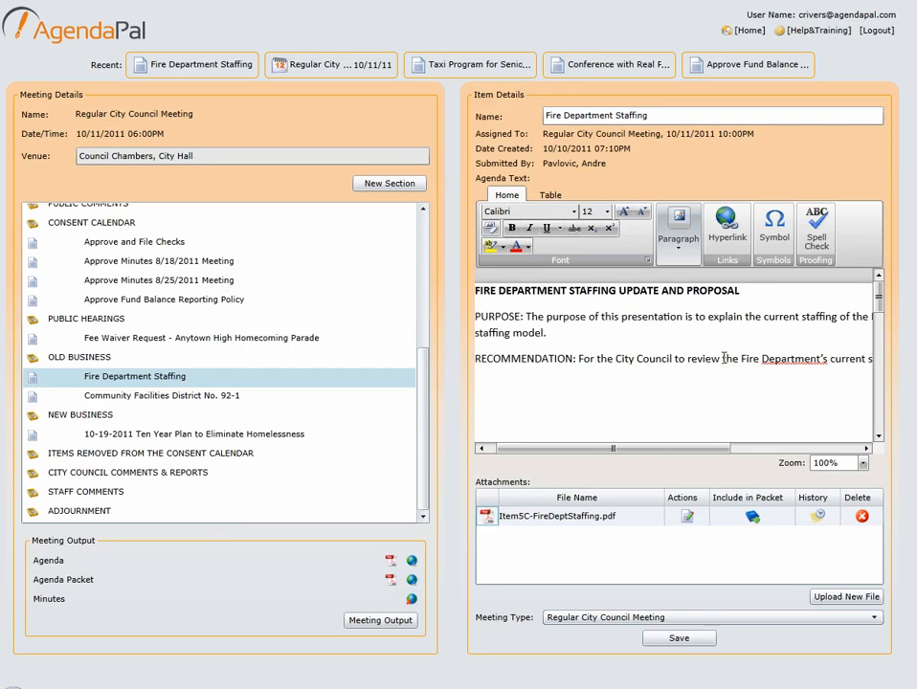
scroll(724, 358, down, 3)
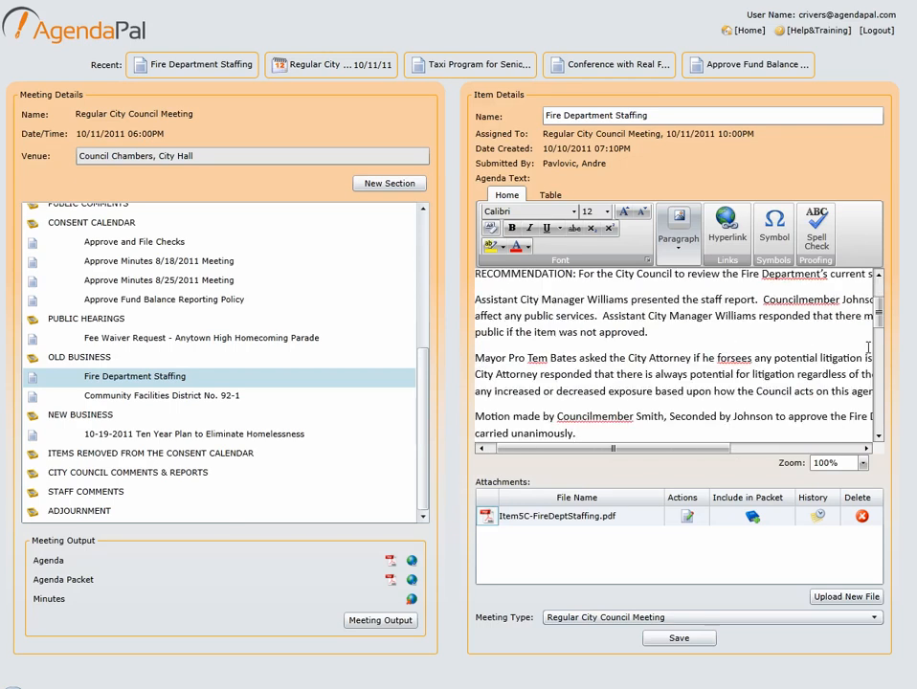
drag(880, 330, 880, 332)
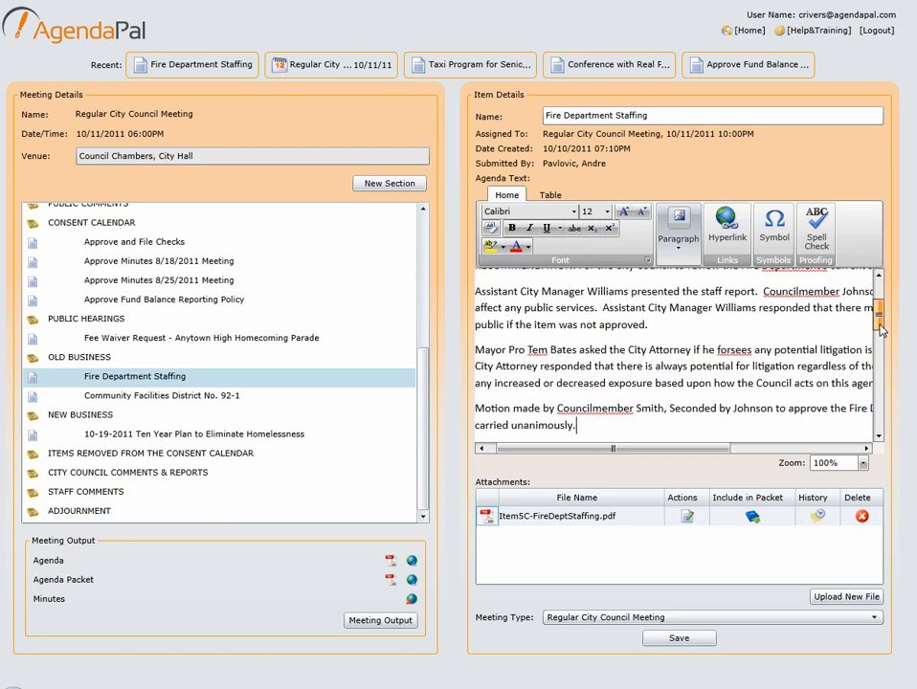
click(697, 642)
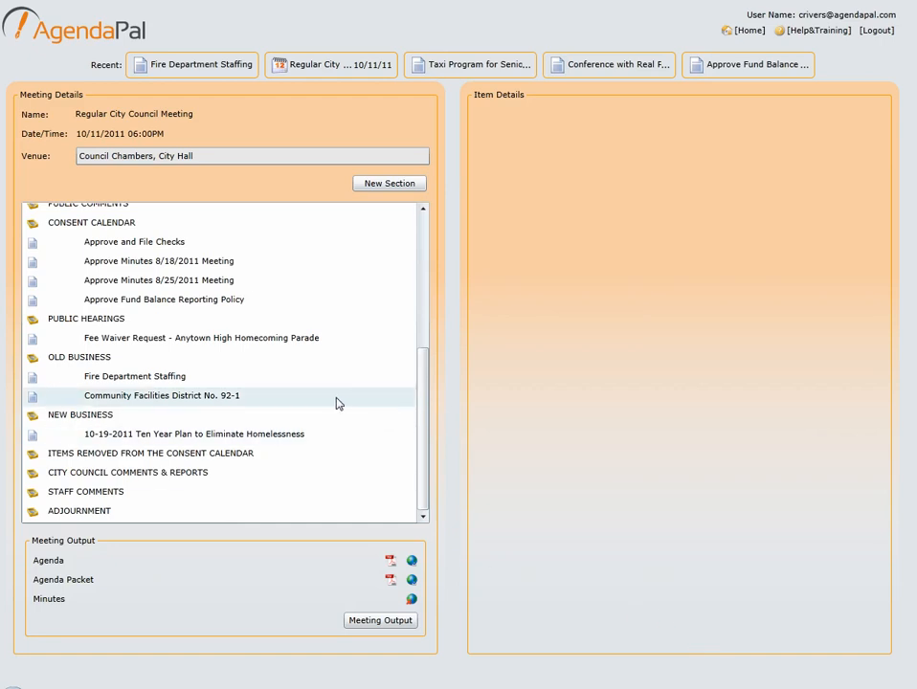
Append a 'Motion' line to the Community Facilities District No. 92-1 agenda text and save
click(151, 399)
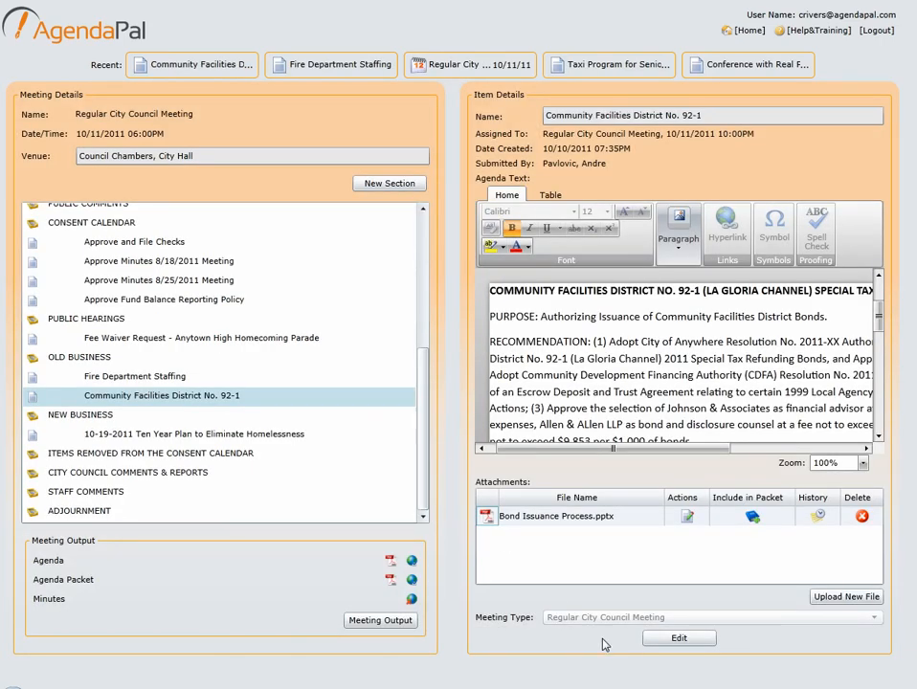
click(678, 642)
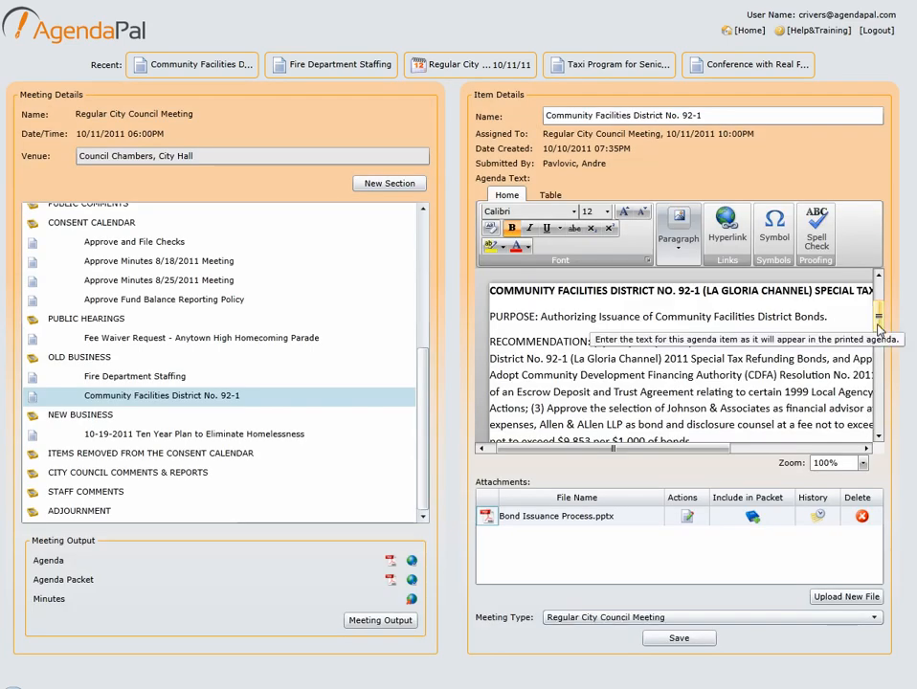
mouse_move(878, 327)
mouse_down()
mouse_move(881, 346)
mouse_move(880, 333)
mouse_up()
click(705, 299)
key(Return)
text(Motion)
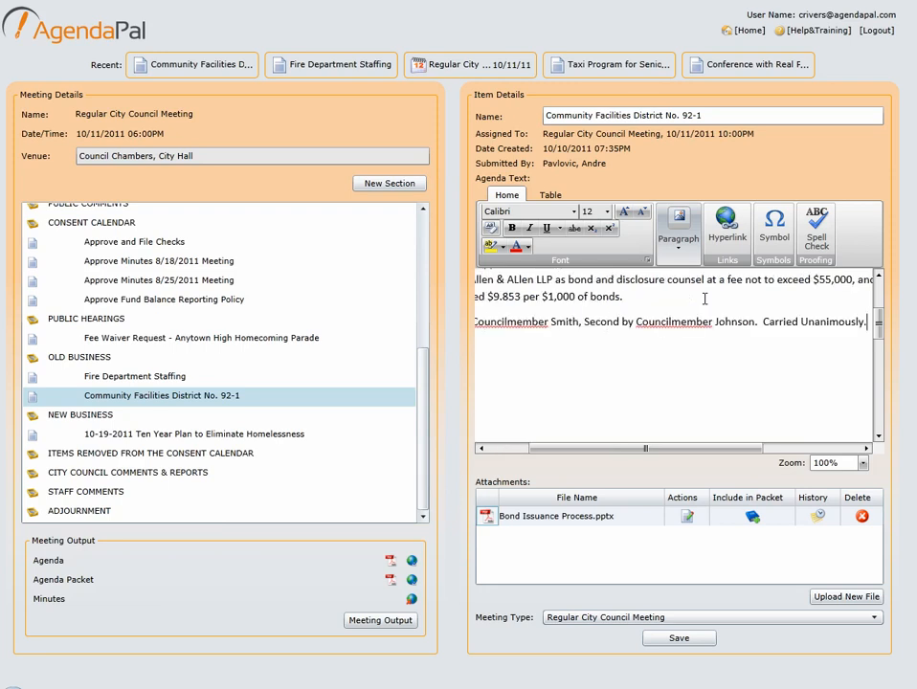
click(680, 639)
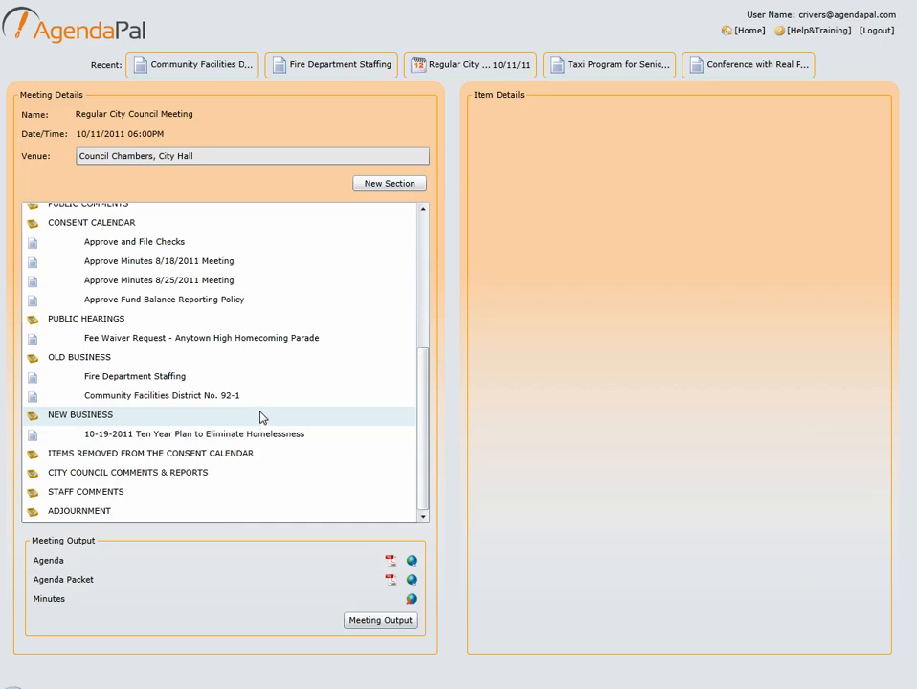
Move Fire Department Staffing below Community Facilities District No. 92-1 under Old Business
click(33, 384)
drag(34, 384, 34, 411)
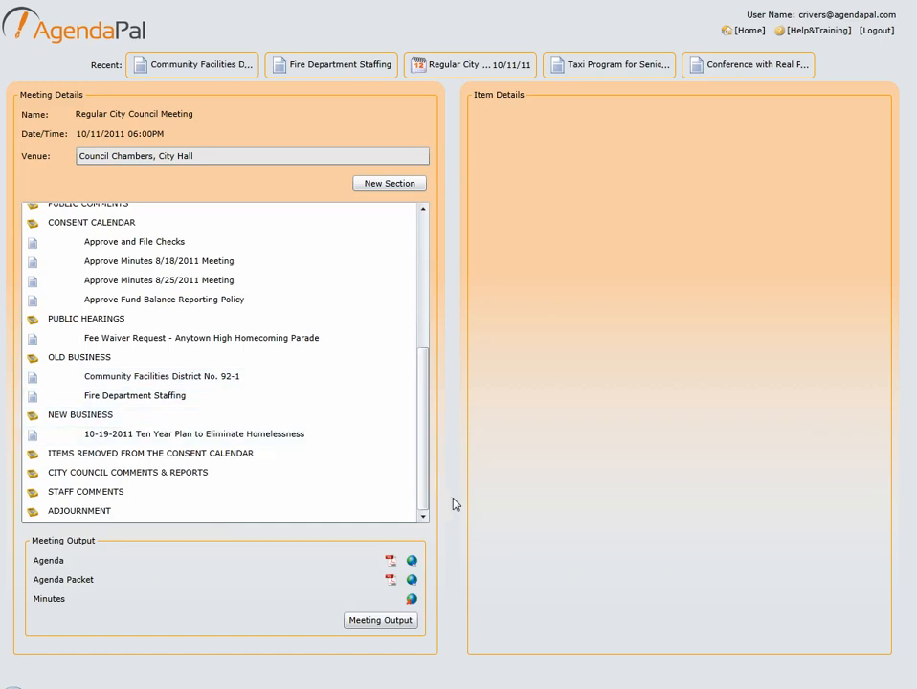
Generate the meeting minutes through Meeting Output's Create Minutes step
click(392, 624)
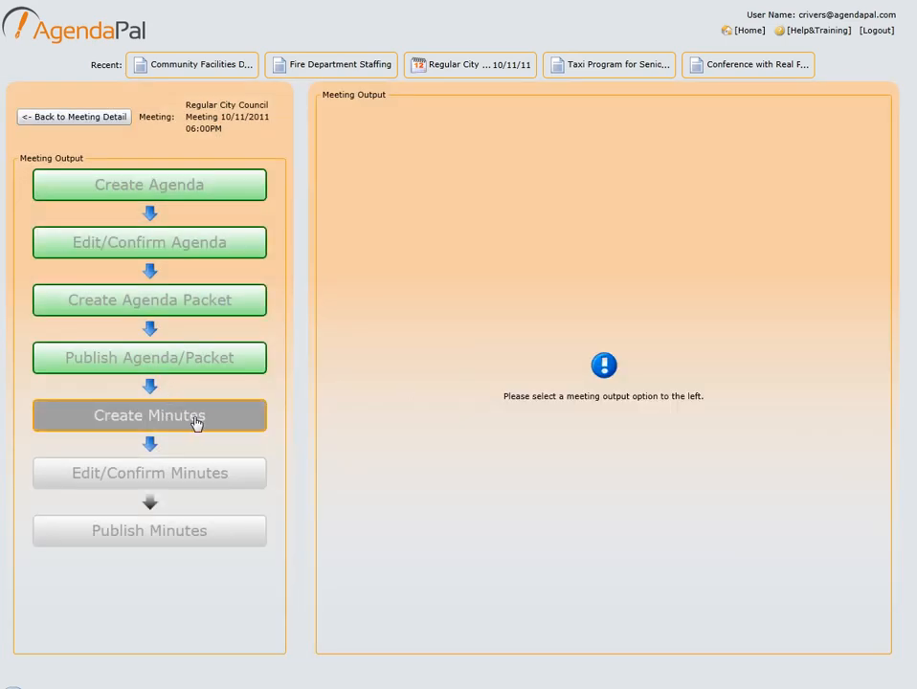
click(194, 423)
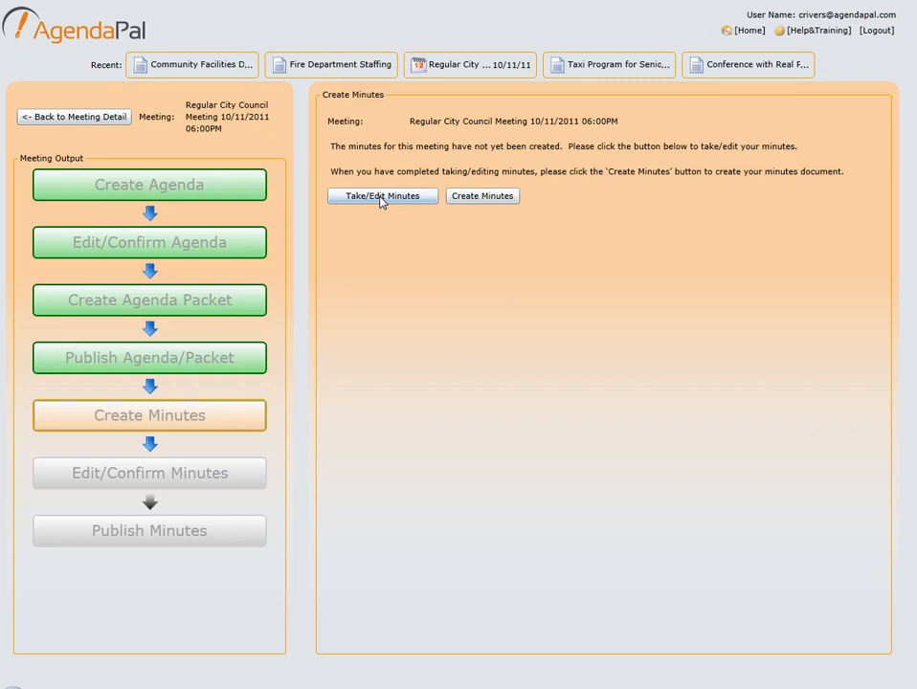
click(482, 197)
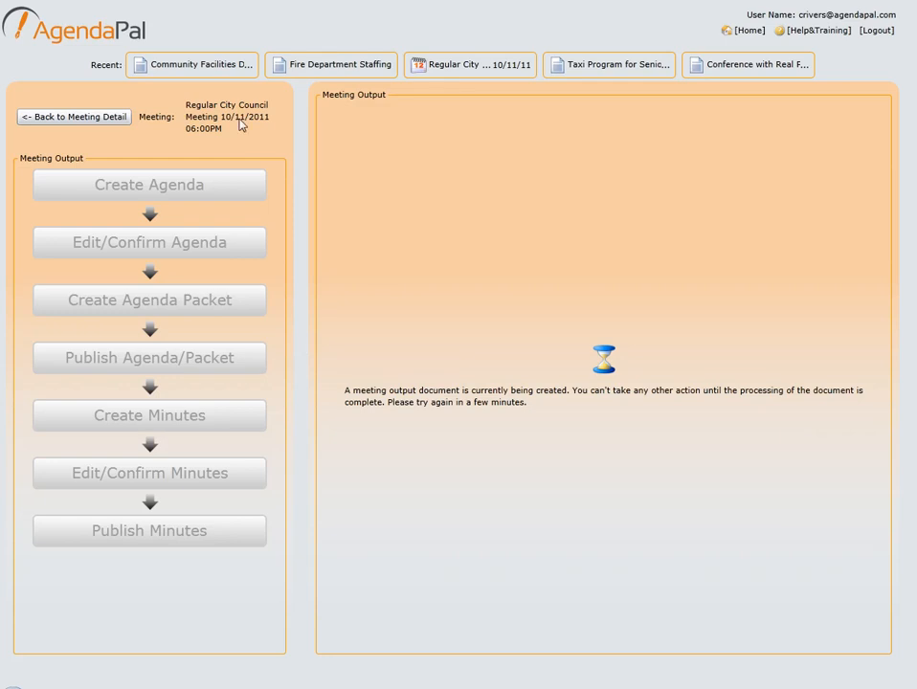
Go to the Edit/Confirm Minutes step offering the minutes .docx file
click(59, 118)
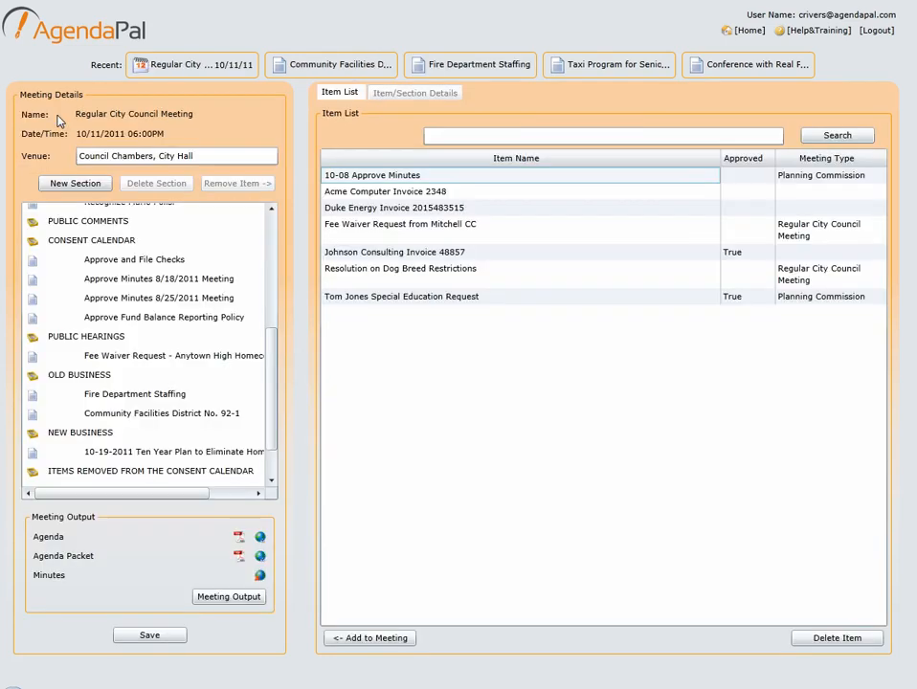
click(251, 599)
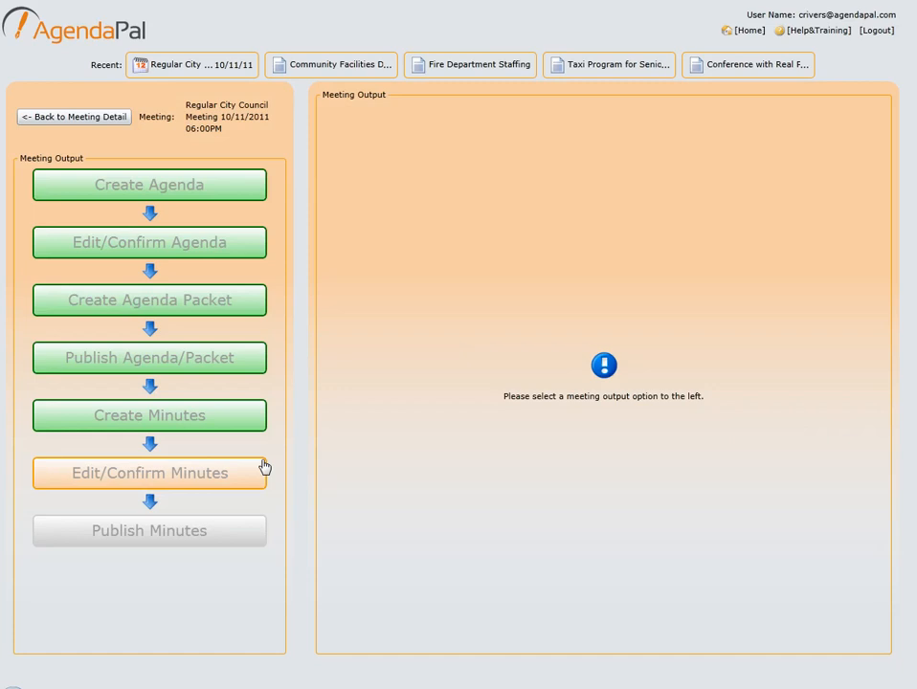
click(224, 480)
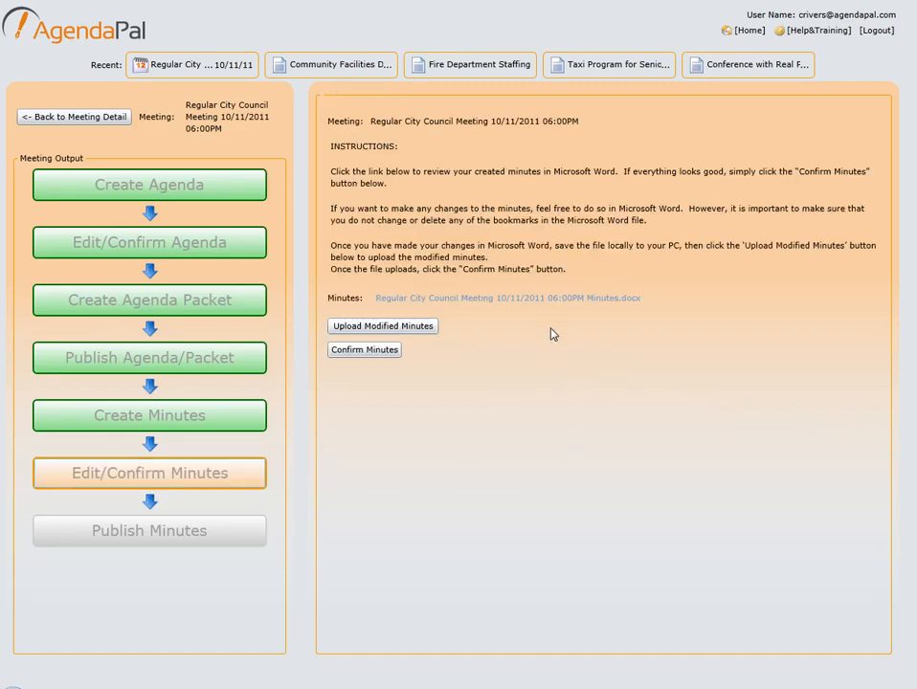
click(504, 299)
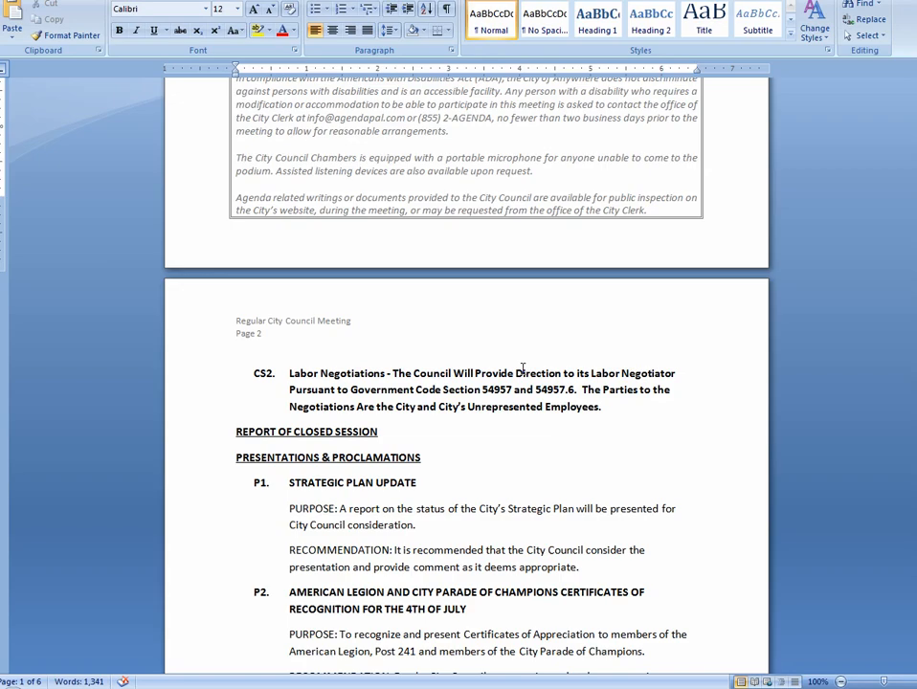
scroll(523, 370, down, 12)
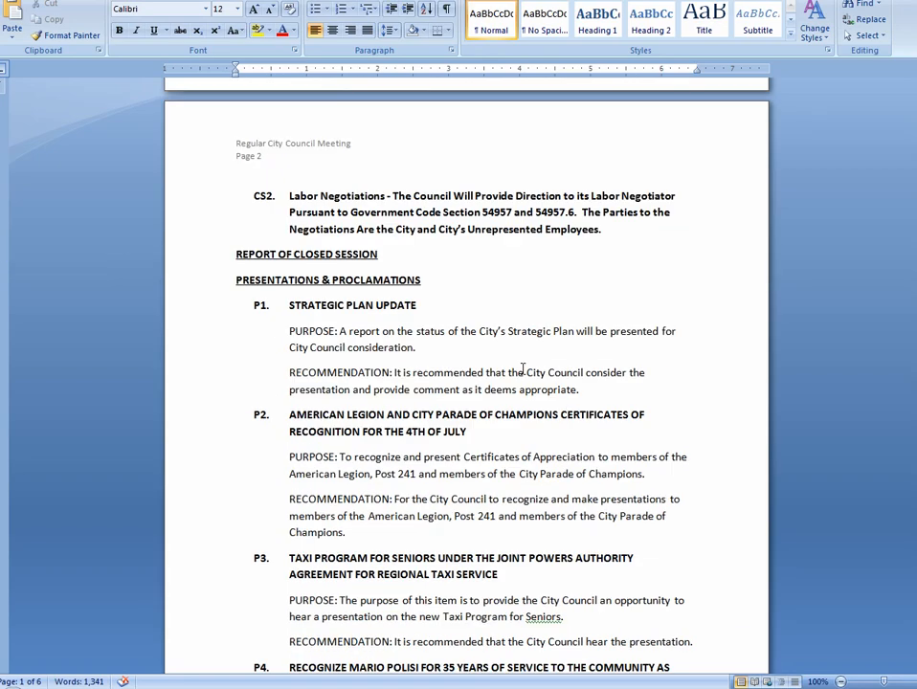
scroll(523, 369, down, 15)
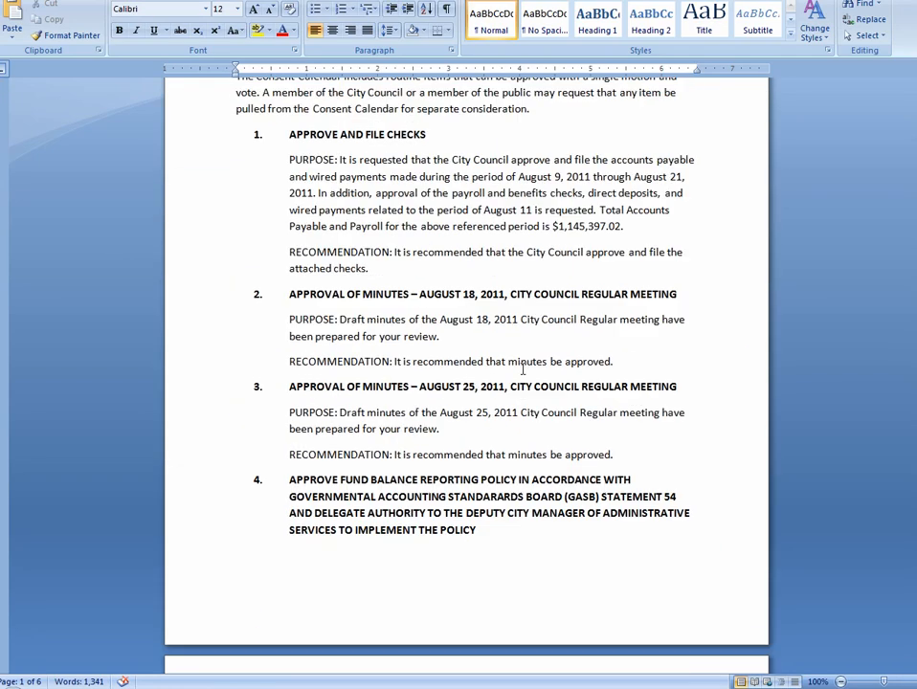
scroll(523, 375, down, 18)
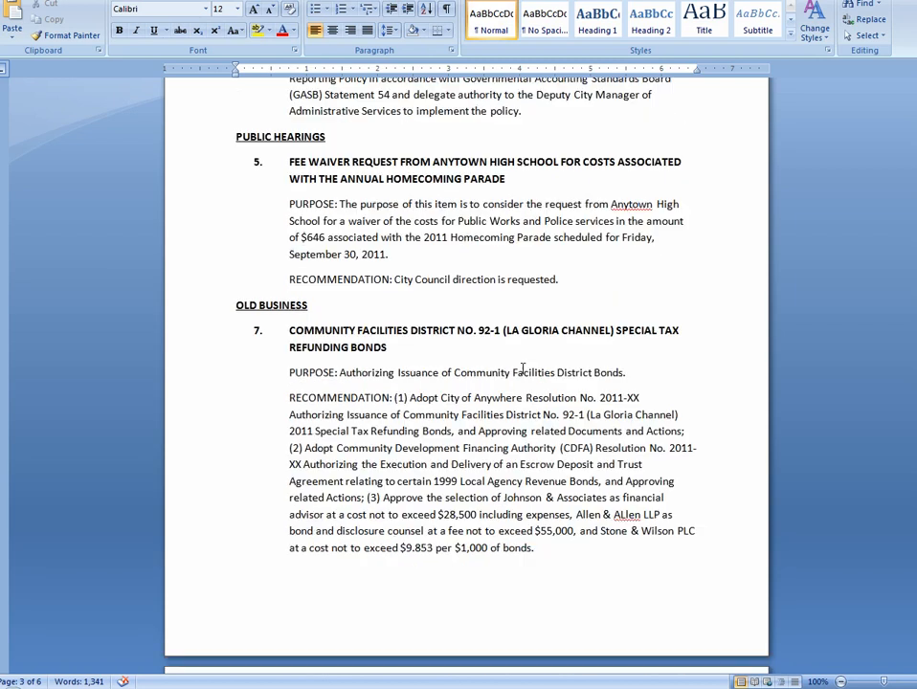
scroll(524, 369, up, 6)
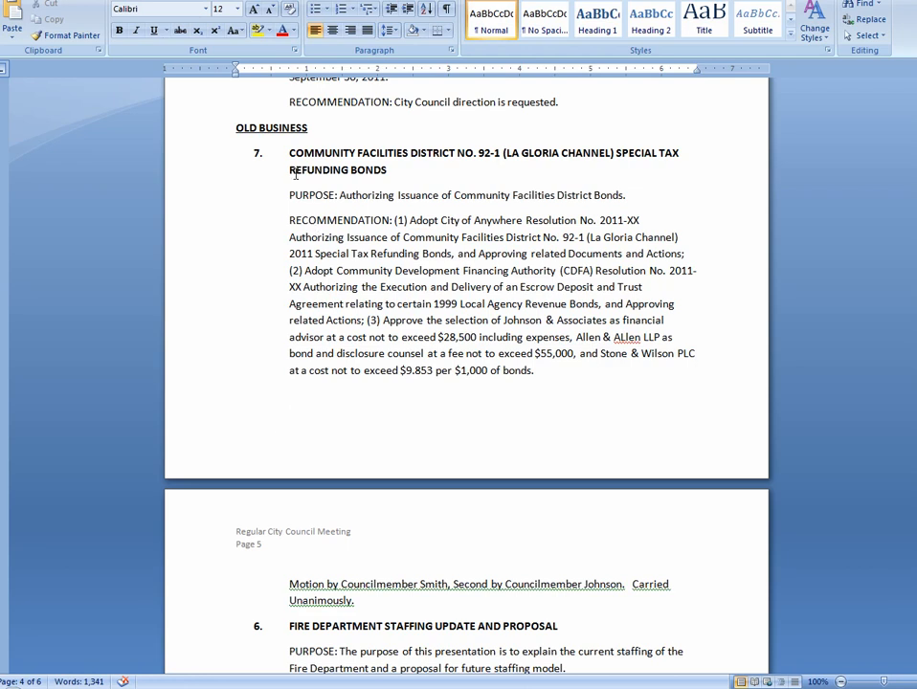
scroll(360, 371, down, 4)
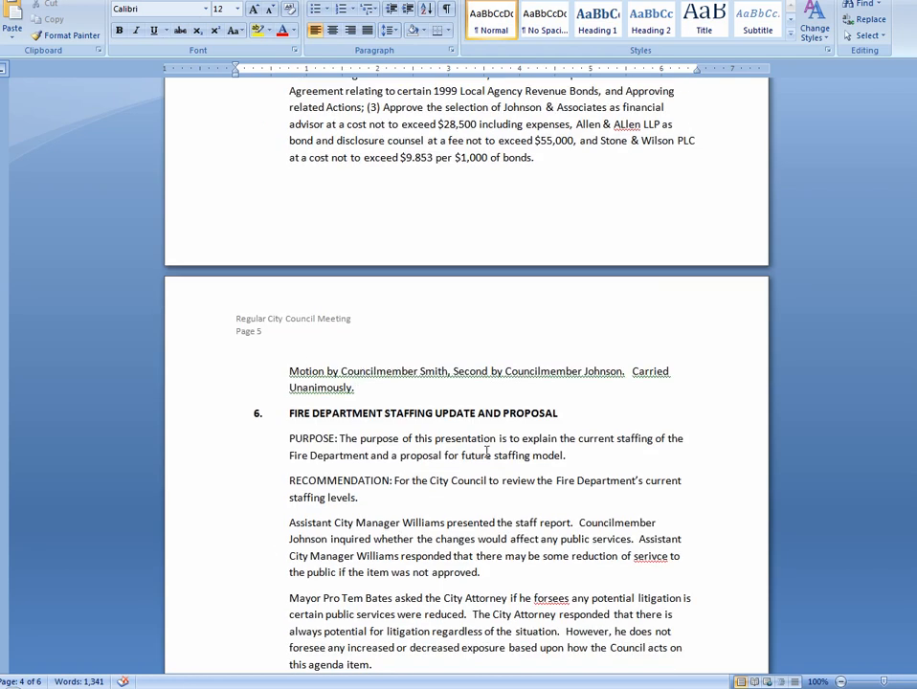
scroll(482, 450, down, 3)
drag(290, 284, 528, 497)
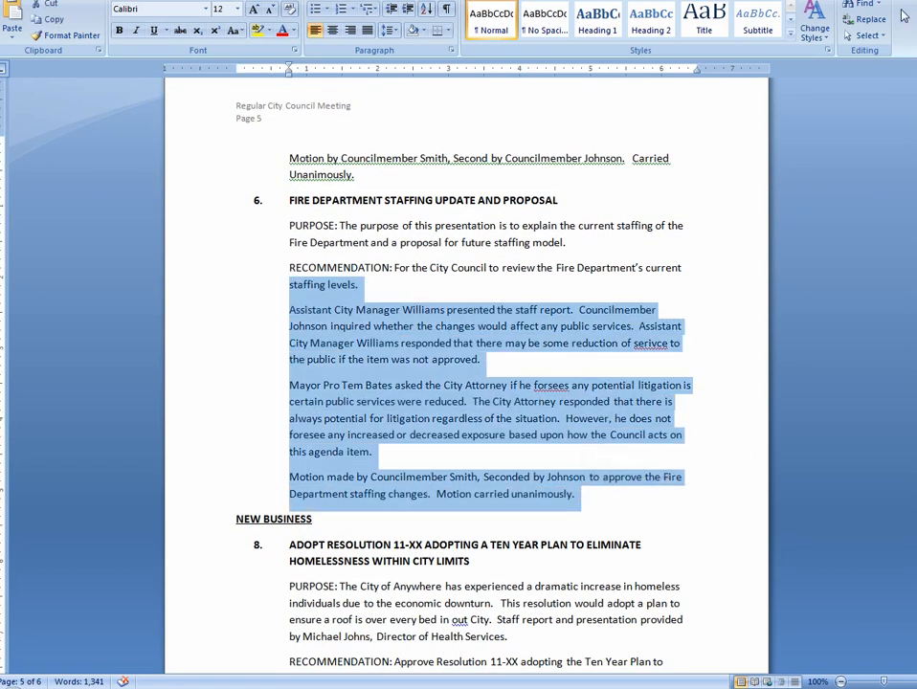
click(476, 402)
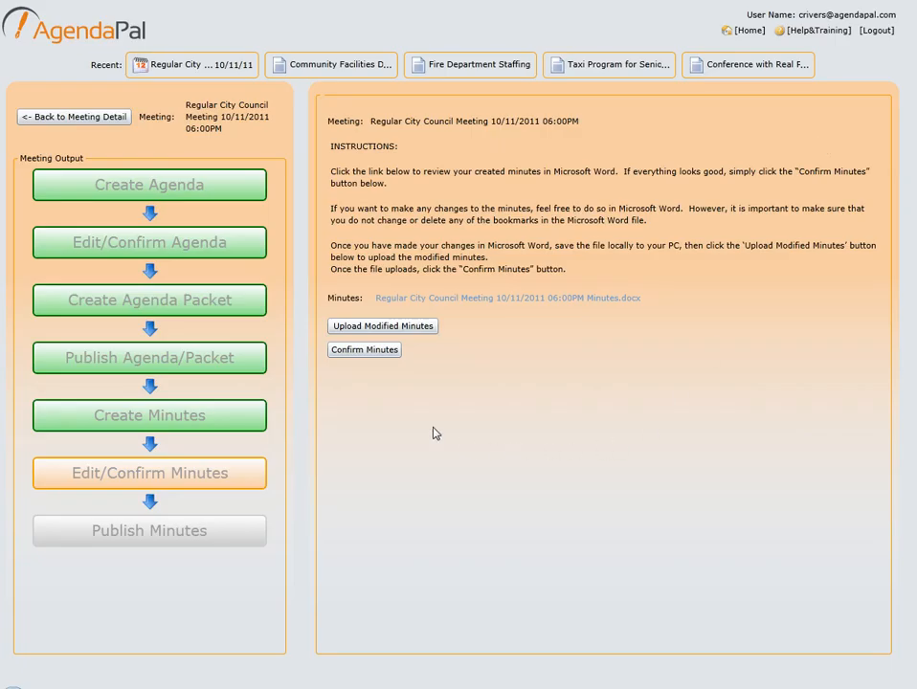
Confirm the minutes, then publish them to the City of Anywhere website via Publish Minutes
click(375, 354)
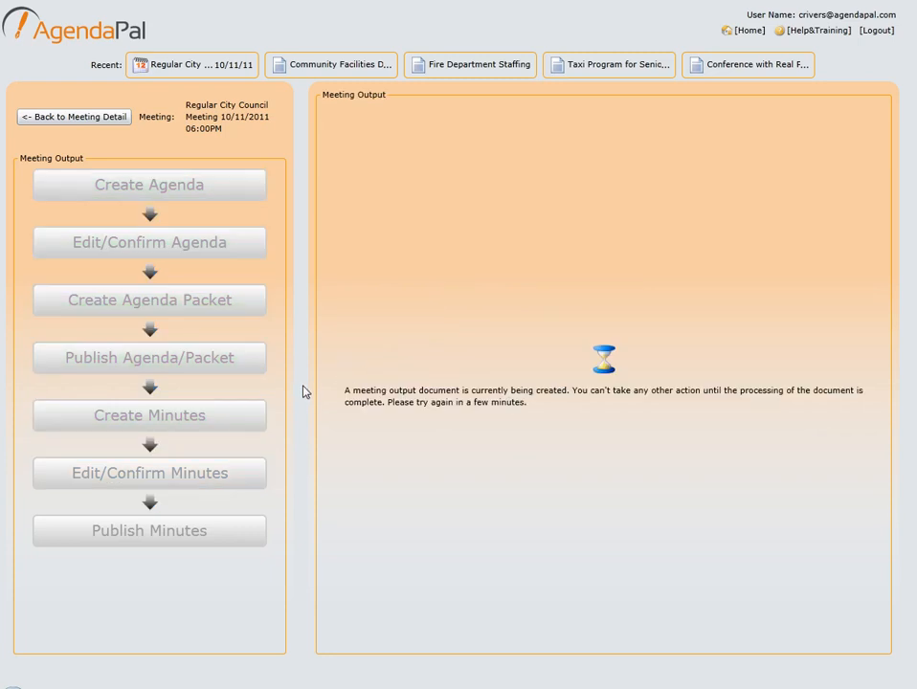
click(115, 123)
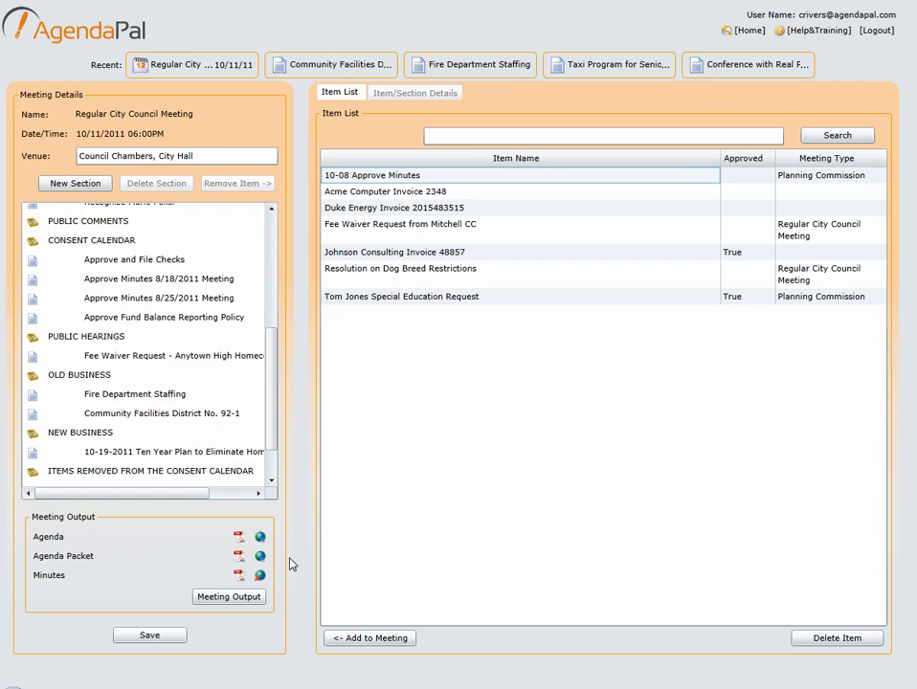
click(253, 595)
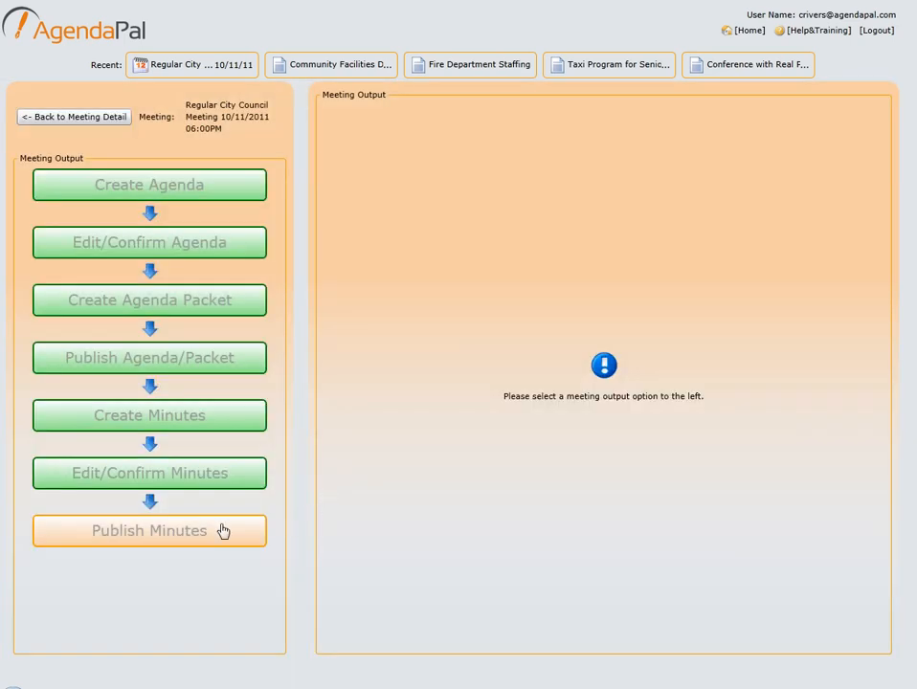
click(189, 542)
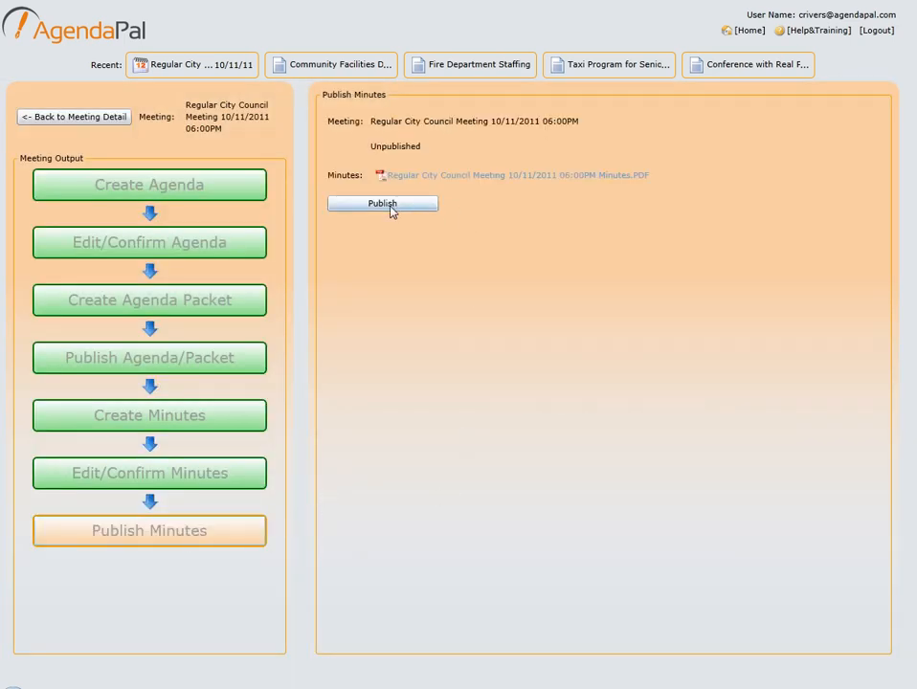
click(387, 206)
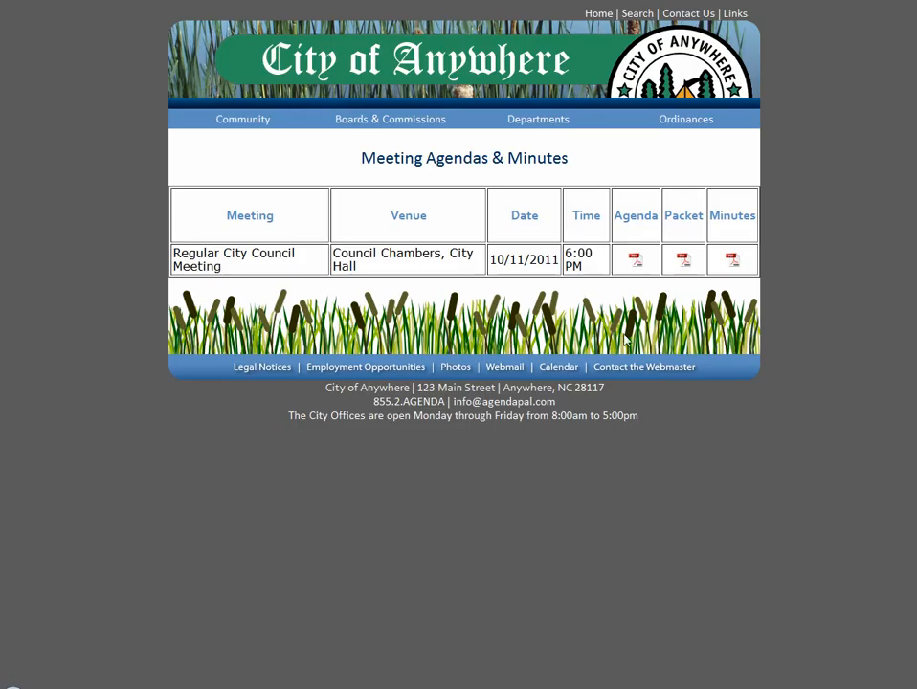
Open the published 10/11/2011 minutes PDF and select item 6's Fire Department Staffing discussion
click(733, 260)
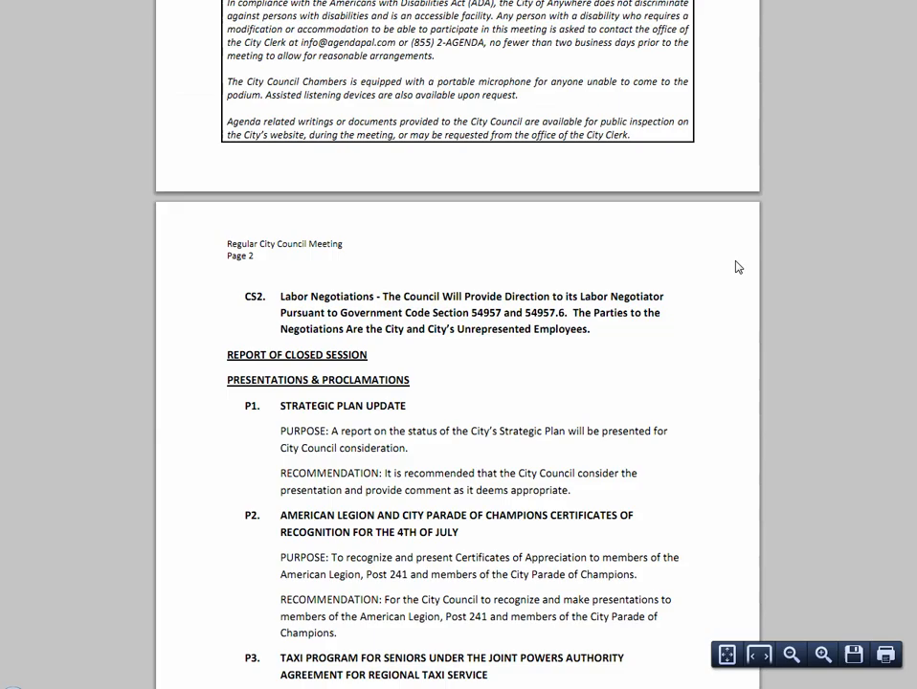
scroll(736, 267, down, 15)
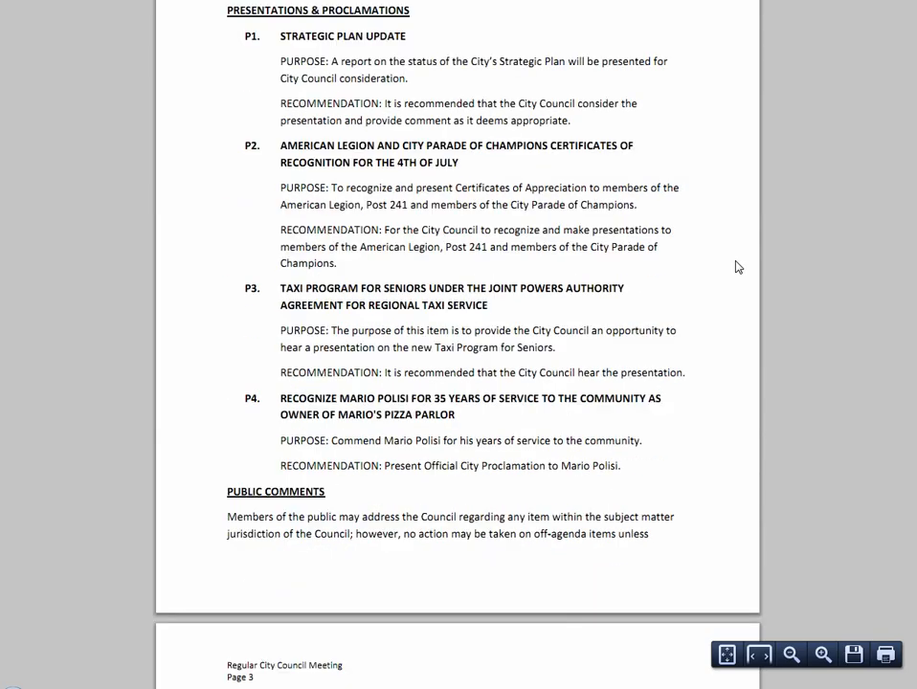
scroll(737, 268, down, 15)
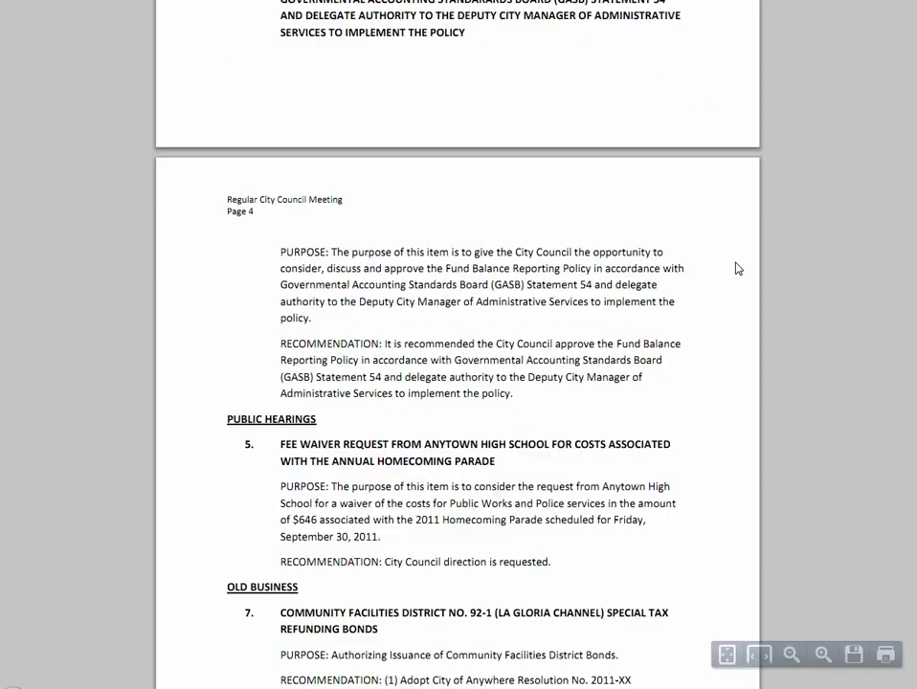
scroll(737, 268, down, 4)
scroll(737, 268, up, 5)
scroll(738, 268, down, 1)
scroll(737, 268, down, 4)
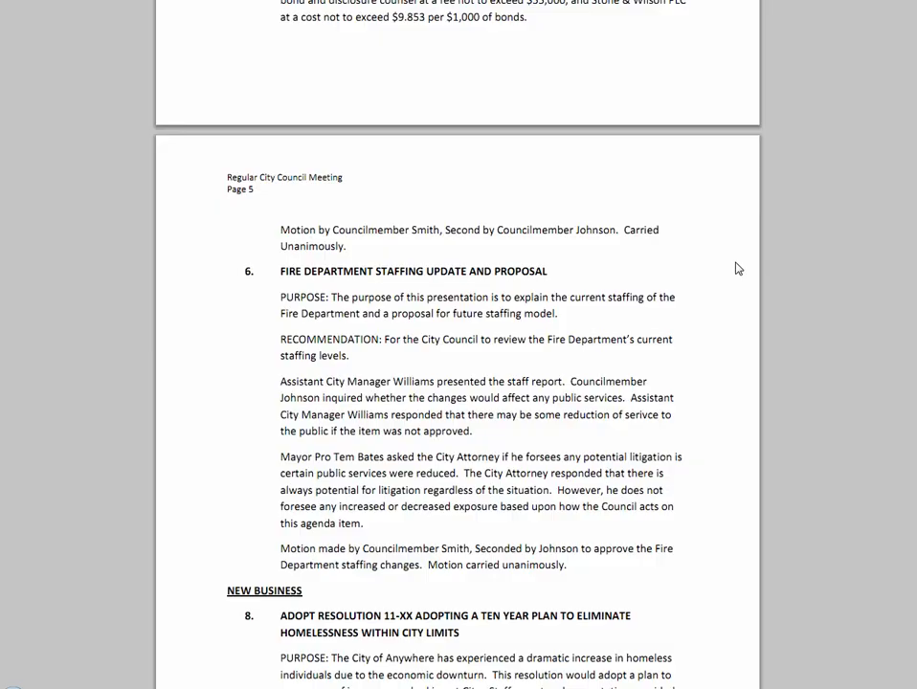
scroll(737, 268, up, 2)
drag(326, 455, 487, 639)
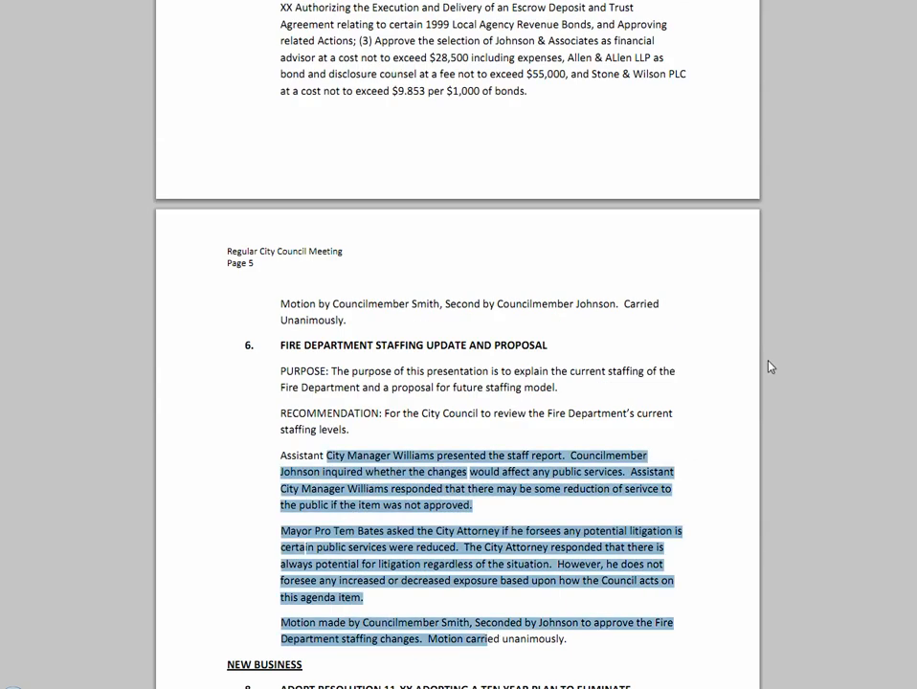